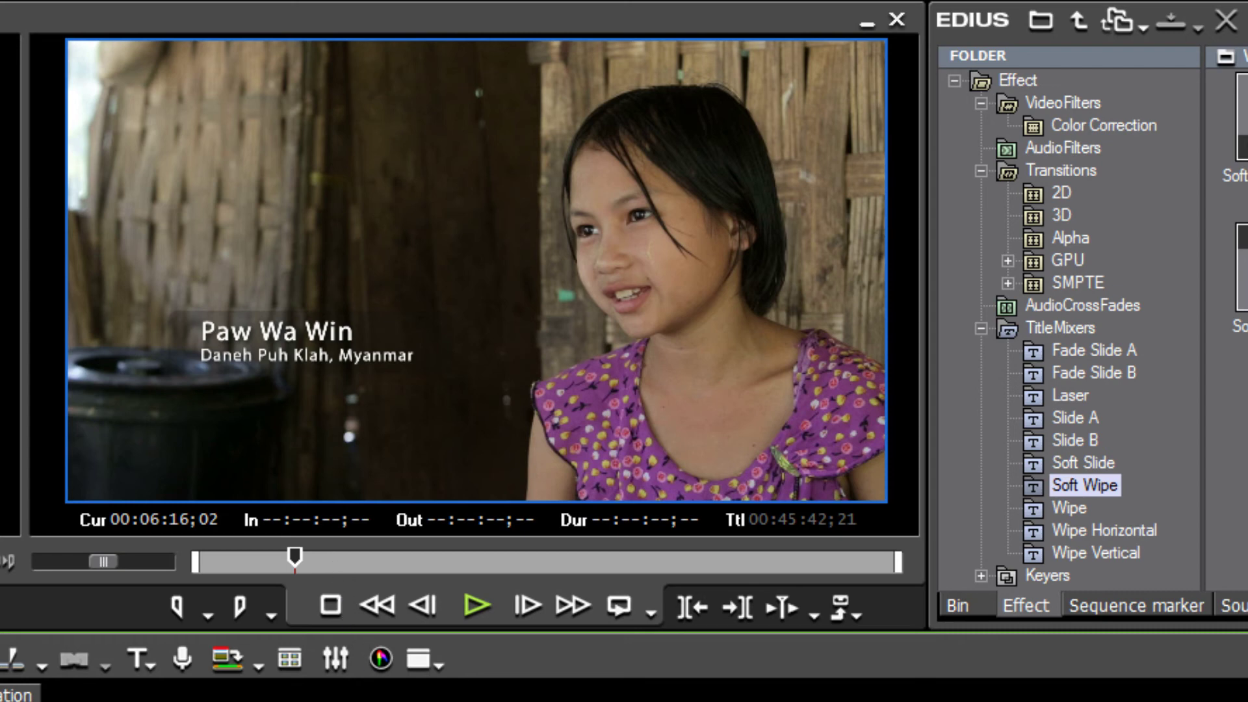
# Preview the title's wipe transition, then show the Bin folder tree and title-creation options.
pyautogui.press('Left')
pyautogui.press('Left')
pyautogui.press('Left')
pyautogui.press('Left')
pyautogui.press('Left')
pyautogui.press('Left')
pyautogui.press('Left')
pyautogui.press('Left')
pyautogui.press('Left')
pyautogui.press('Left')
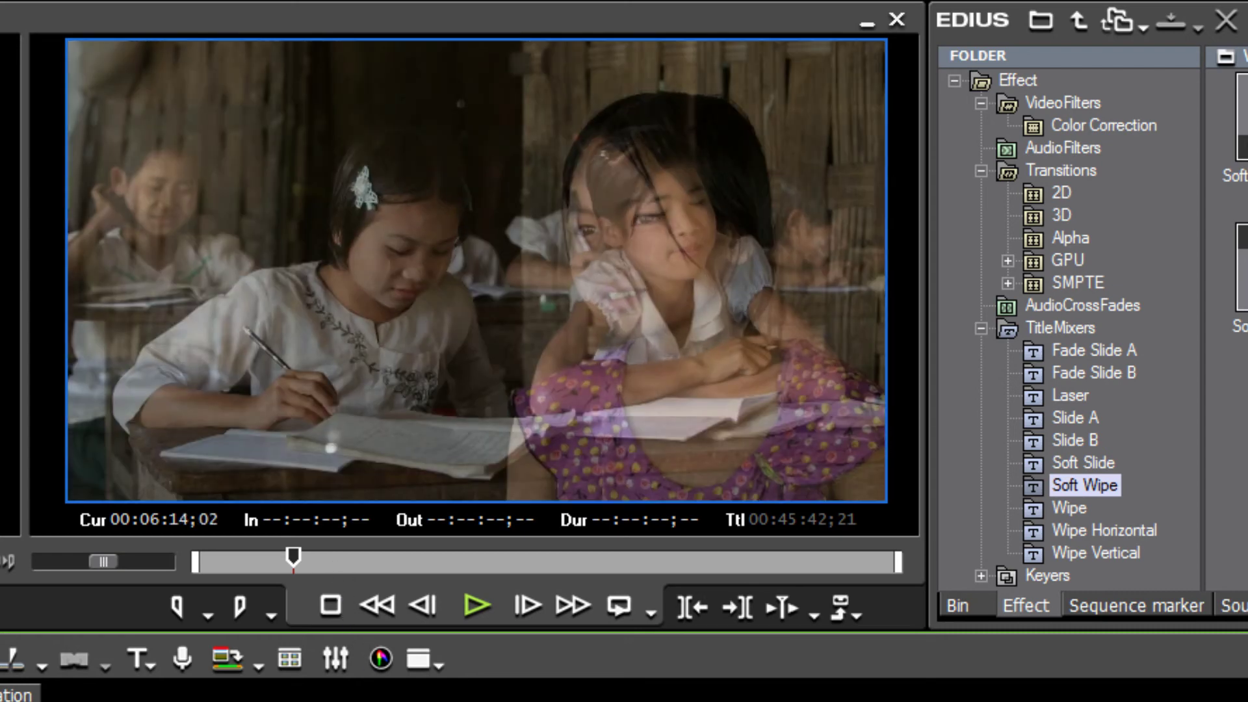
pyautogui.press('space')
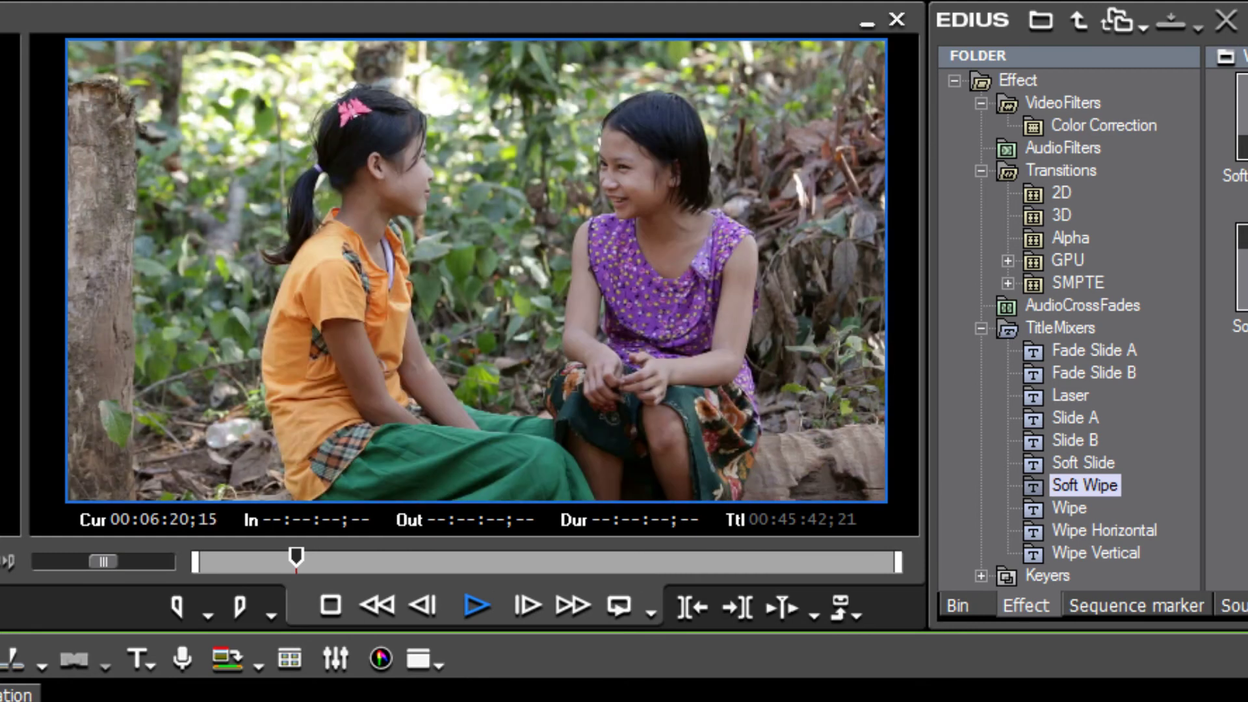
pyautogui.press('space')
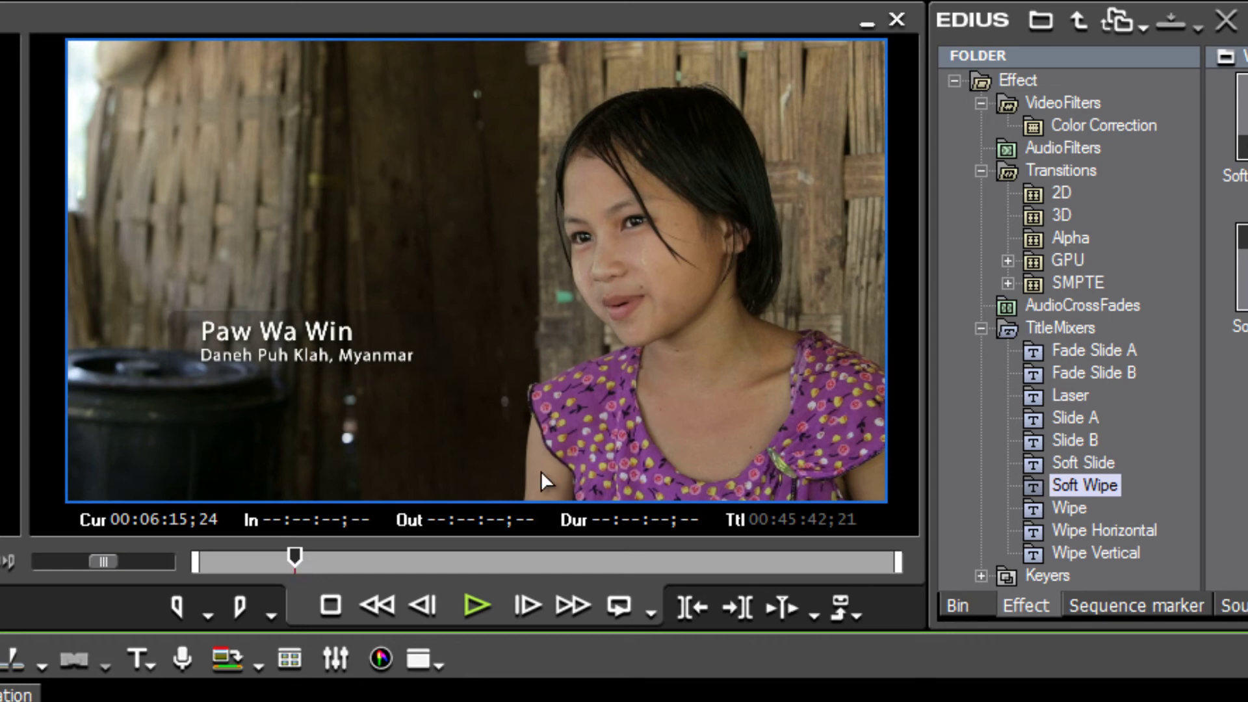
pyautogui.click(956, 599)
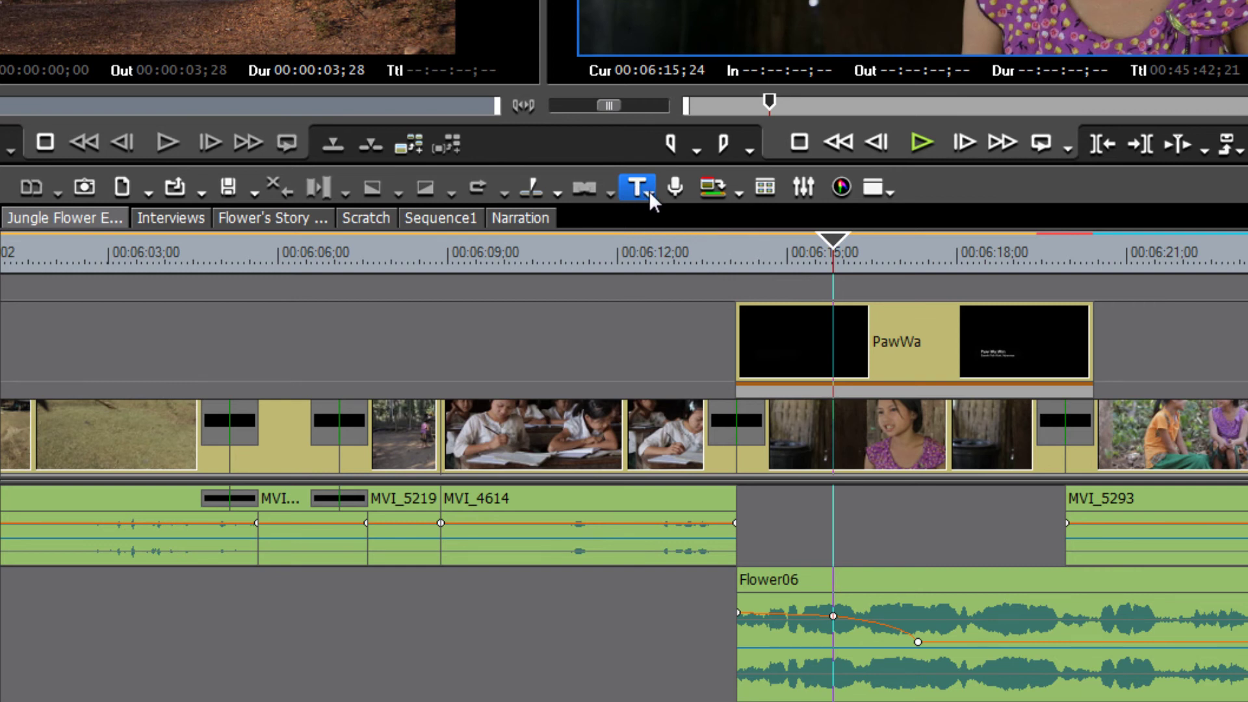
pyautogui.click(649, 190)
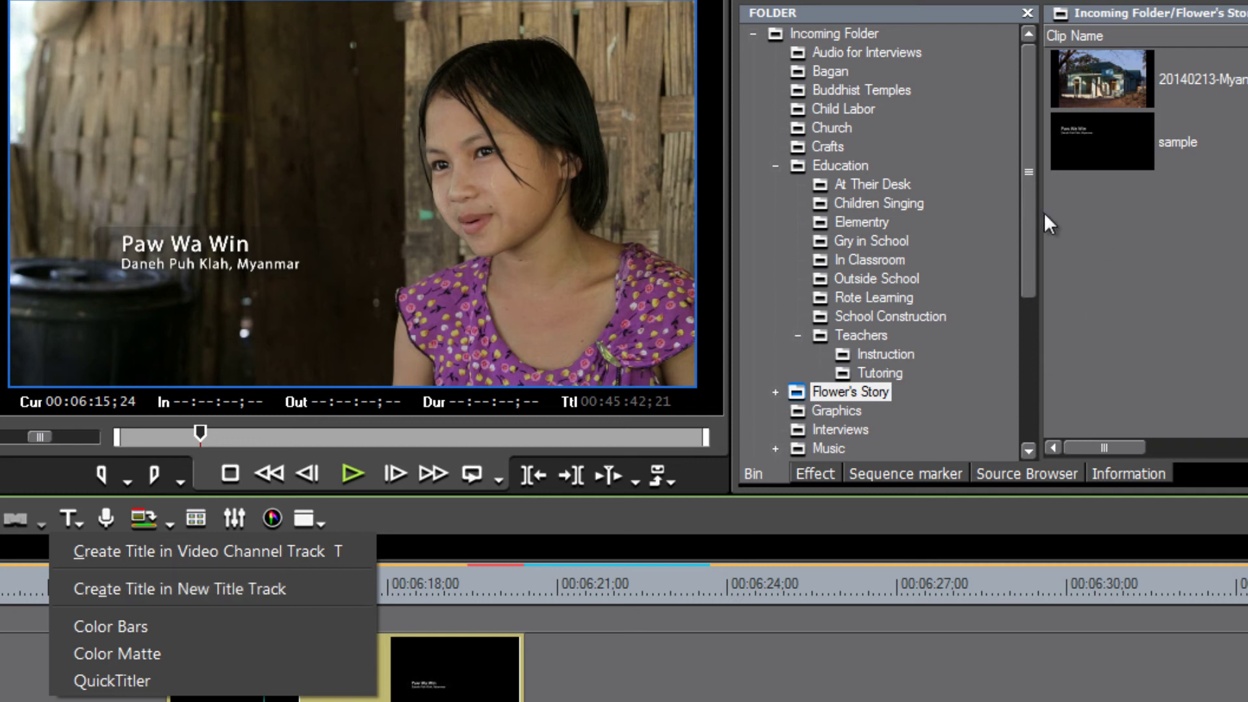
# Show the TitleMixers Soft Wipe variants again and move the playhead to 00:06:15;03.
pyautogui.moveTo(1034, 237); pyautogui.dragTo(1021, 404)
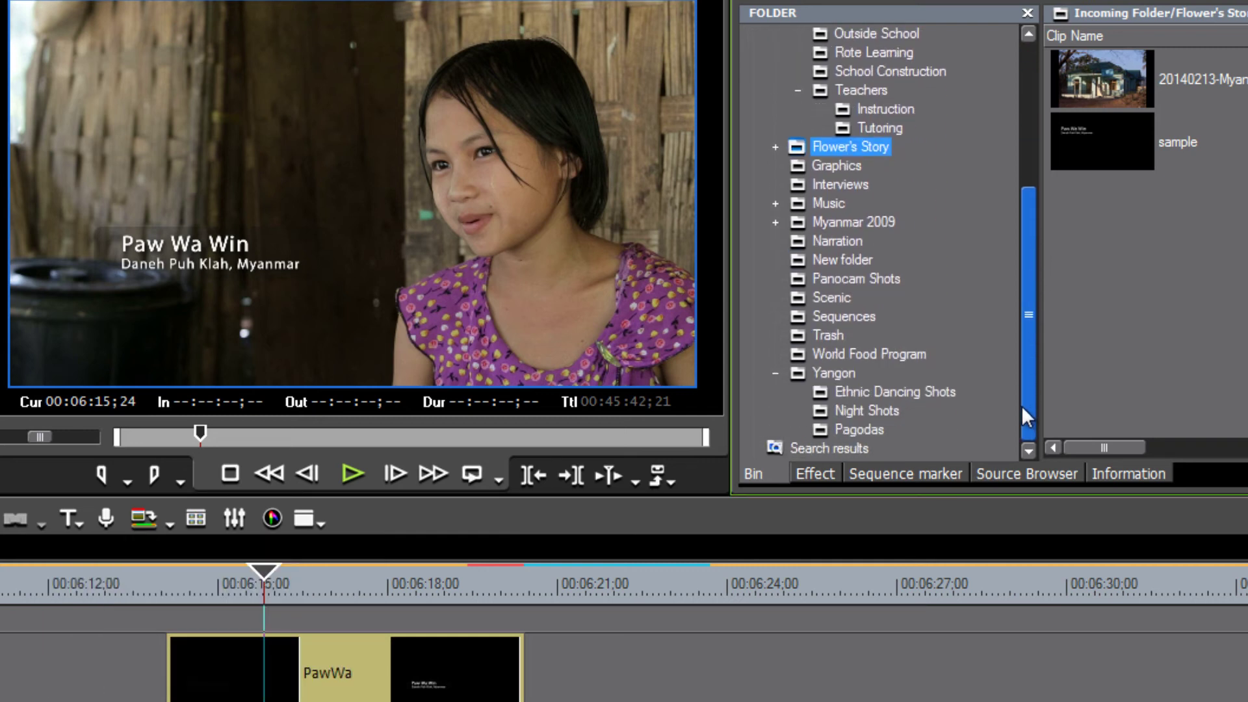
pyautogui.click(815, 474)
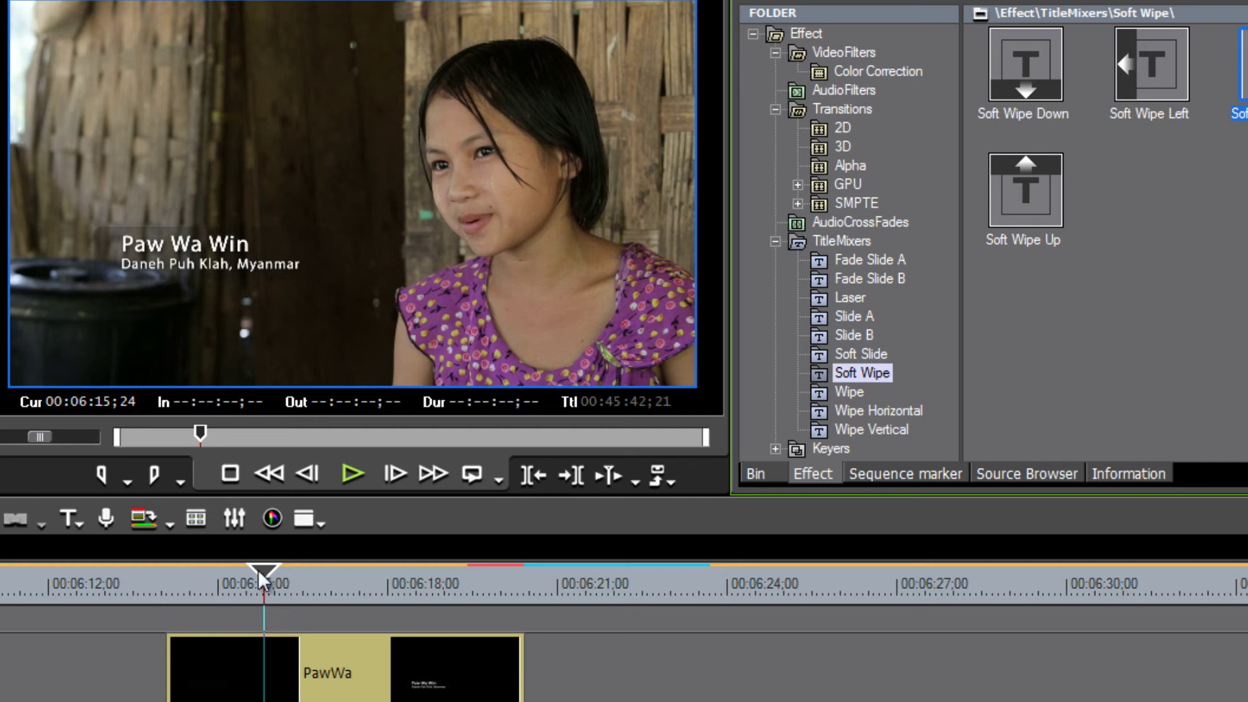
pyautogui.moveTo(263, 578); pyautogui.dragTo(303, 578)
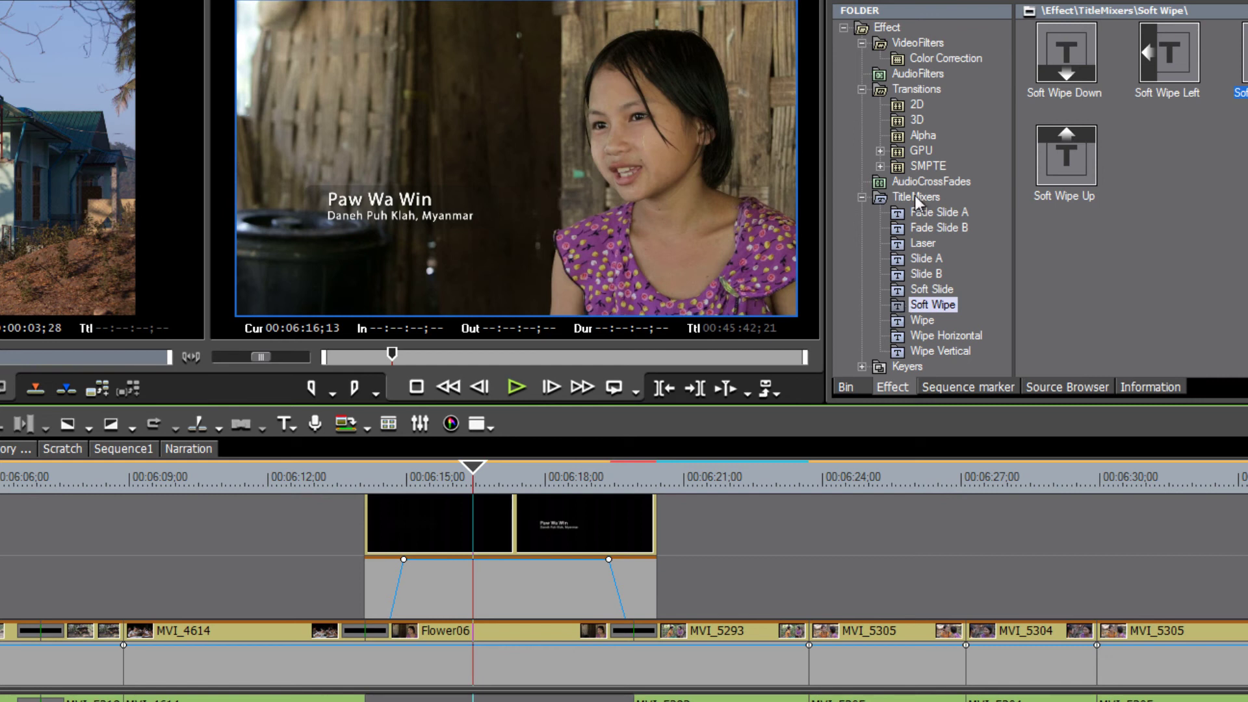
# Try dropping Soft Wipe onto the title clip, then view the title-creation options.
pyautogui.moveTo(909, 305); pyautogui.dragTo(381, 580)
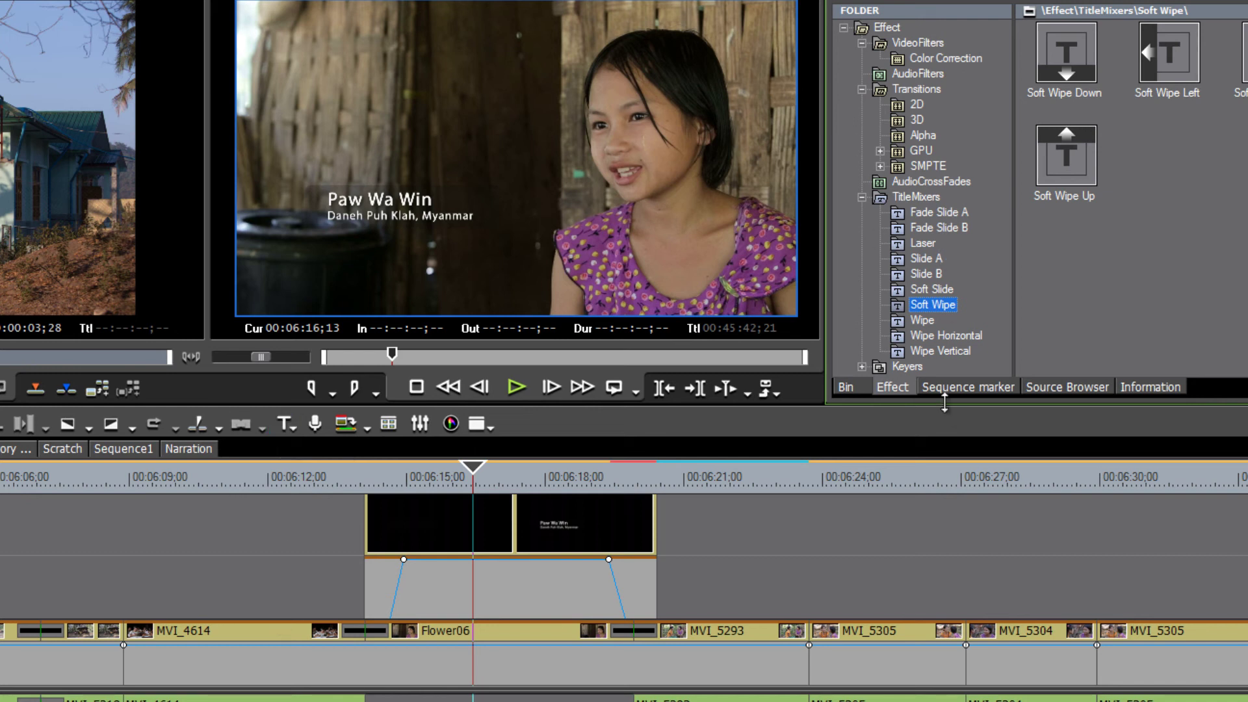
pyautogui.scroll(1, 624, 557)
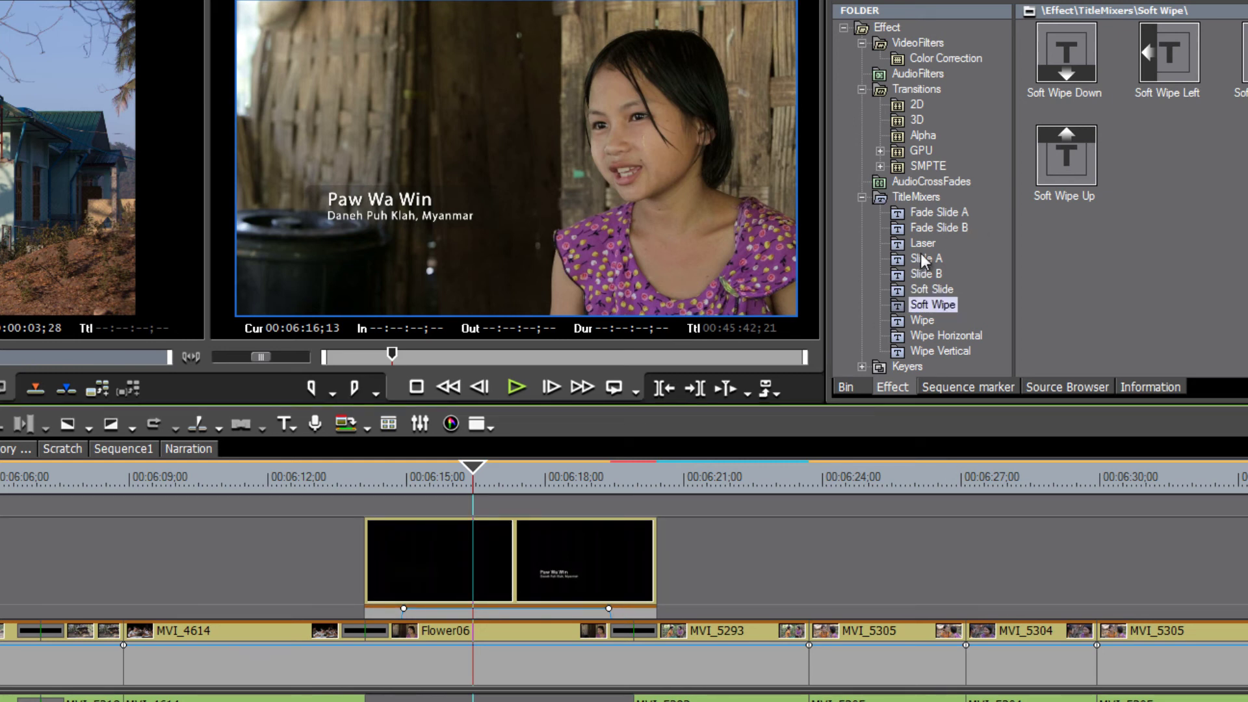
pyautogui.click(294, 430)
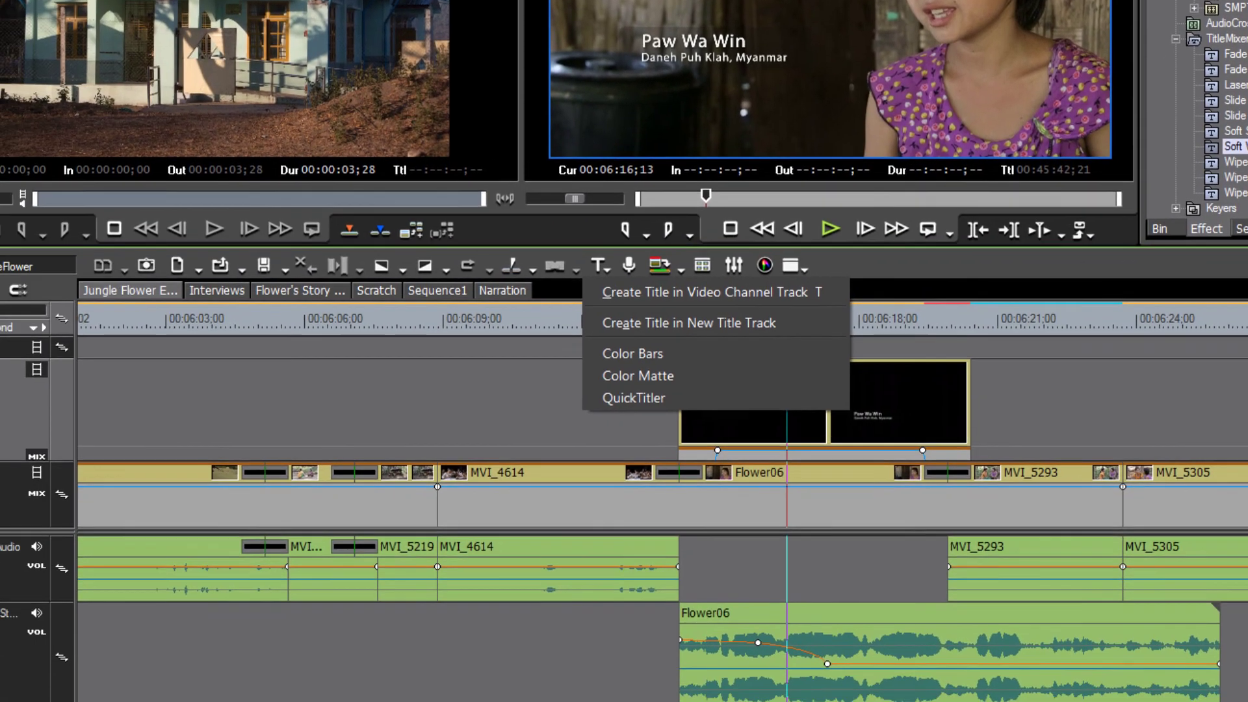
pyautogui.click(71, 428)
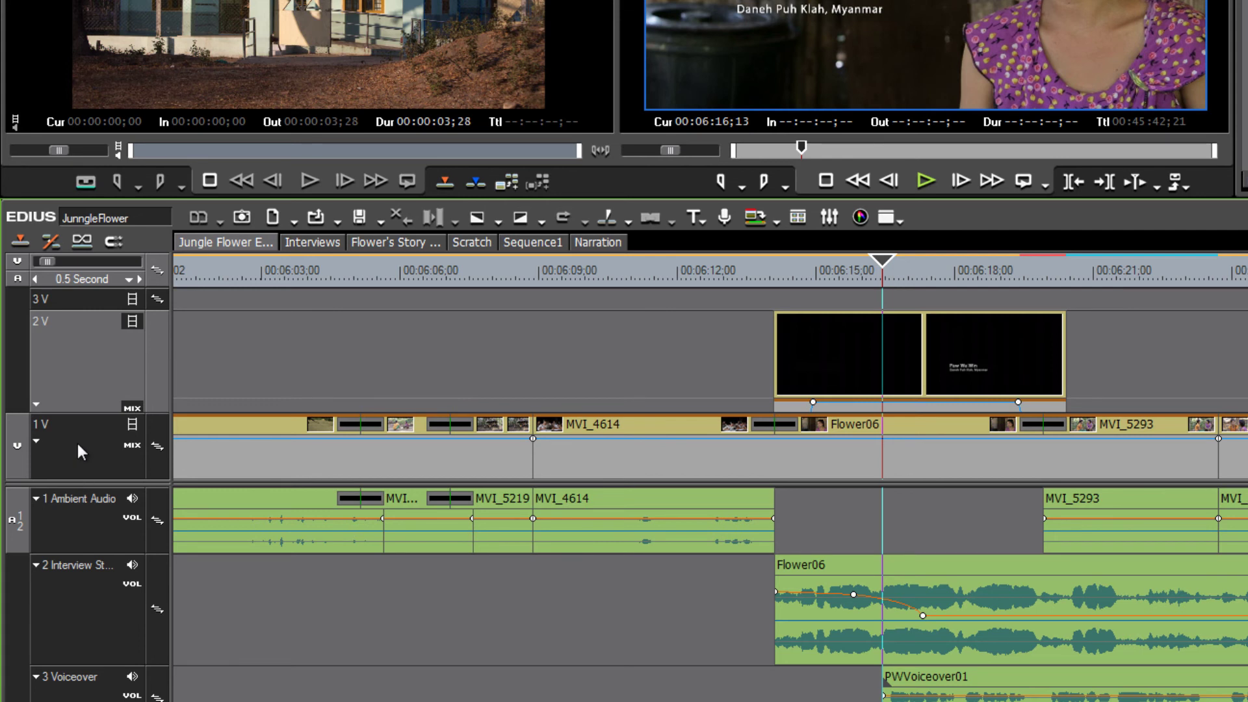
pyautogui.rightClick(77, 443)
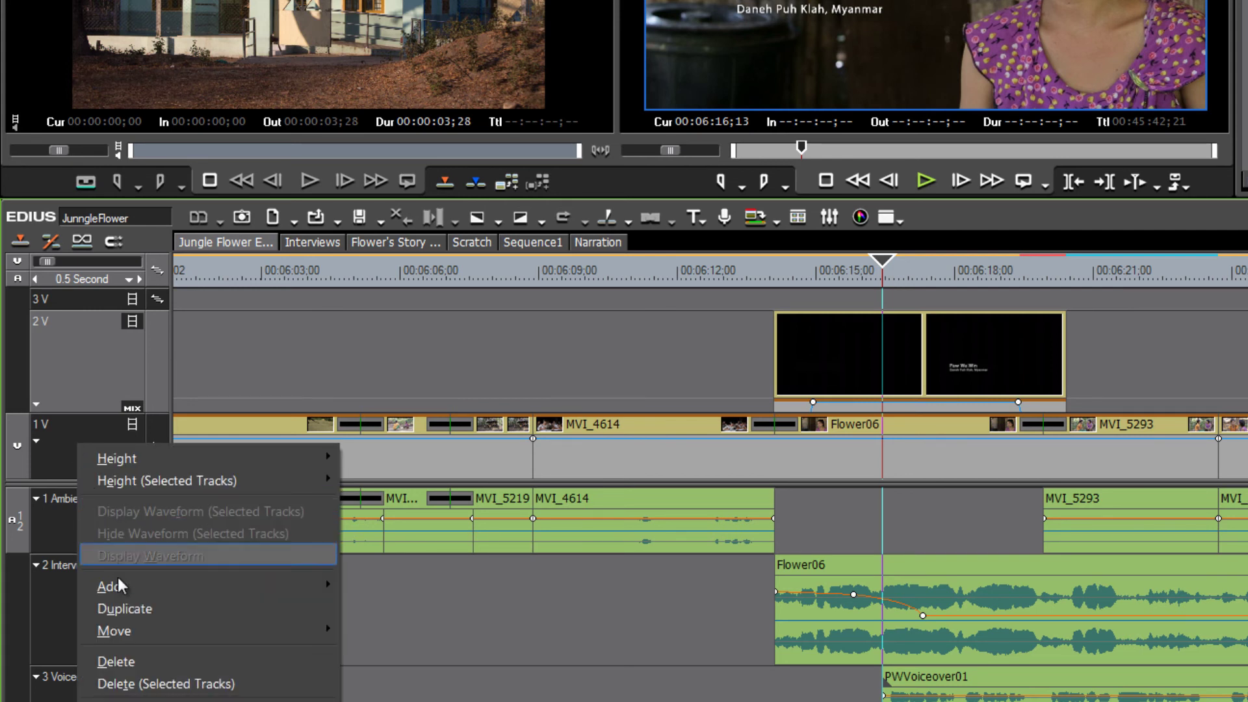
pyautogui.moveTo(123, 591)
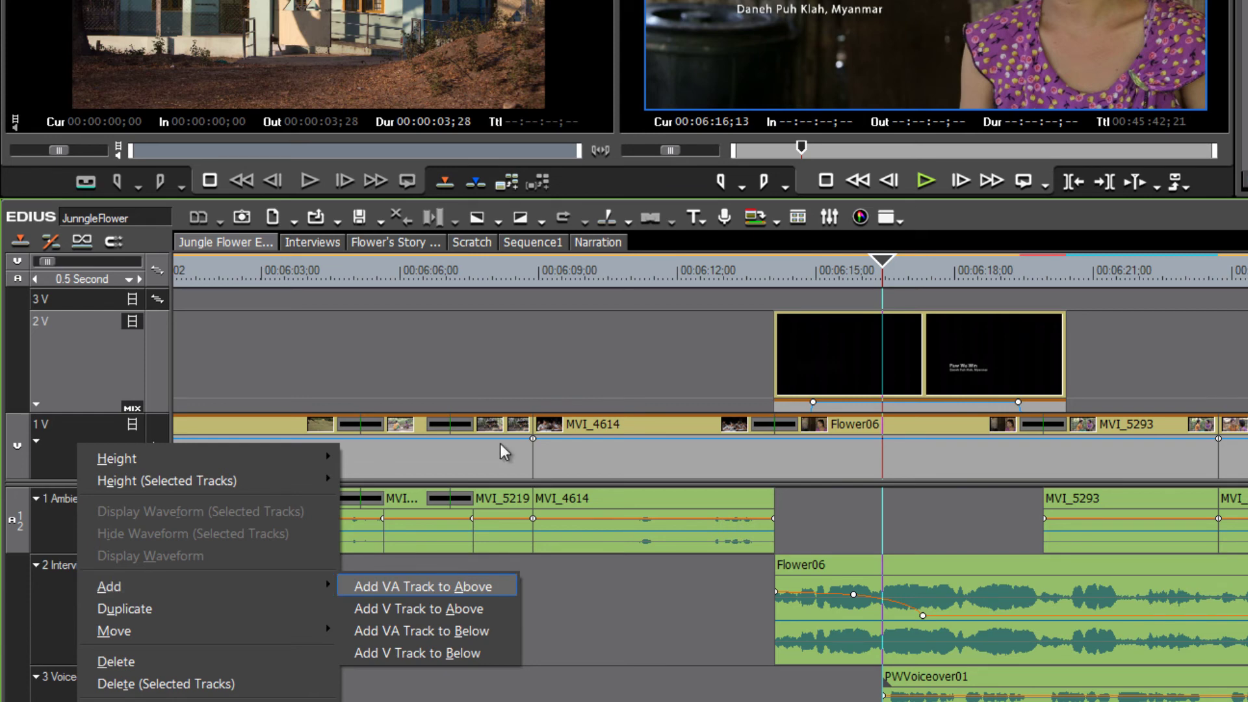
pyautogui.click(706, 221)
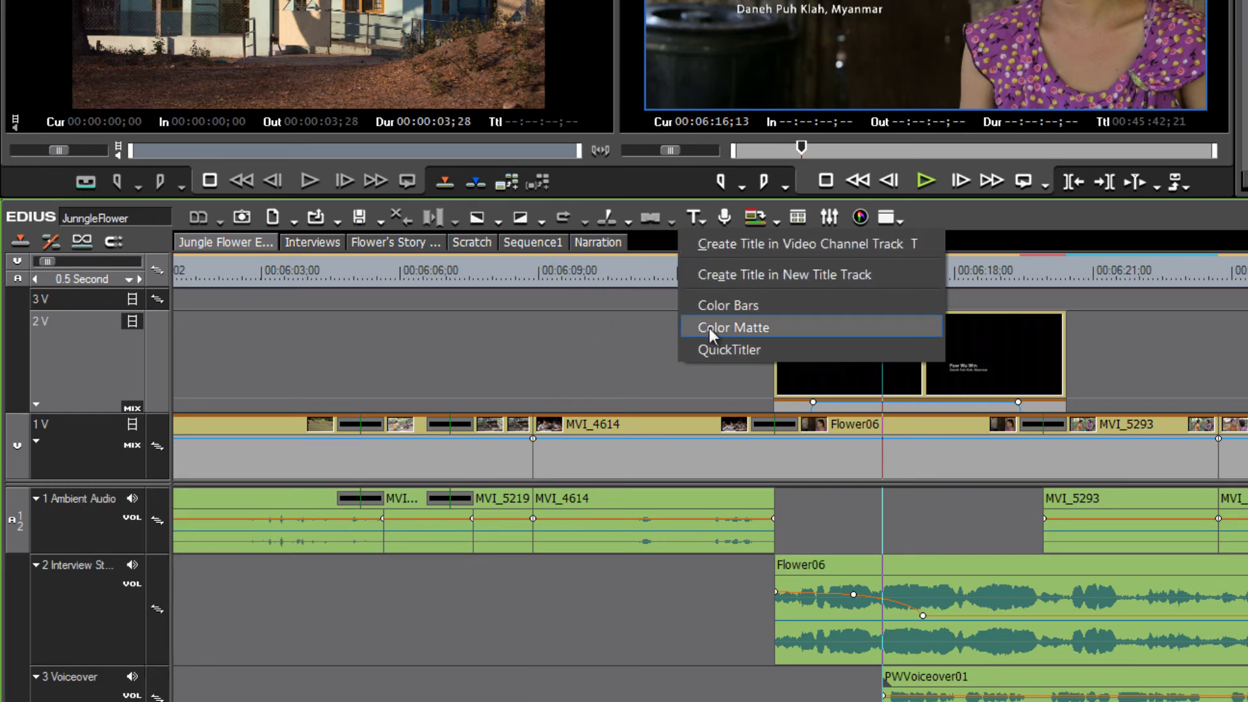
pyautogui.click(741, 269)
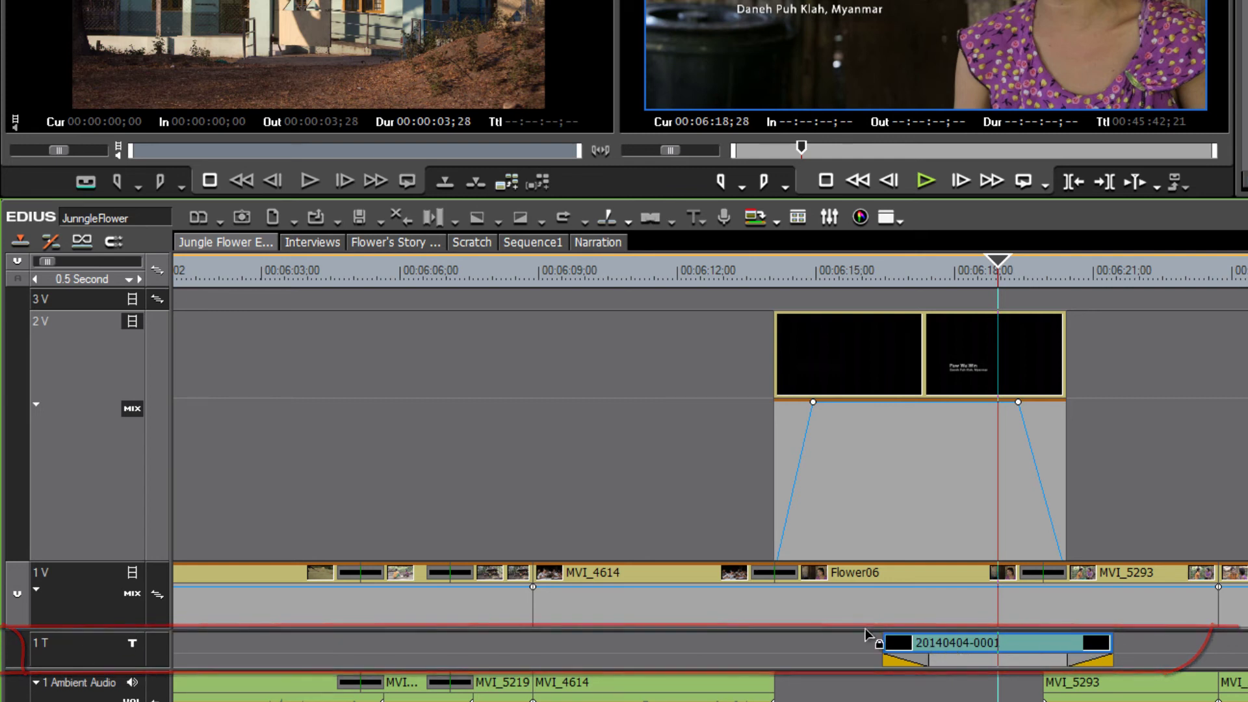
pyautogui.click(979, 646)
pyautogui.doubleClick(975, 644)
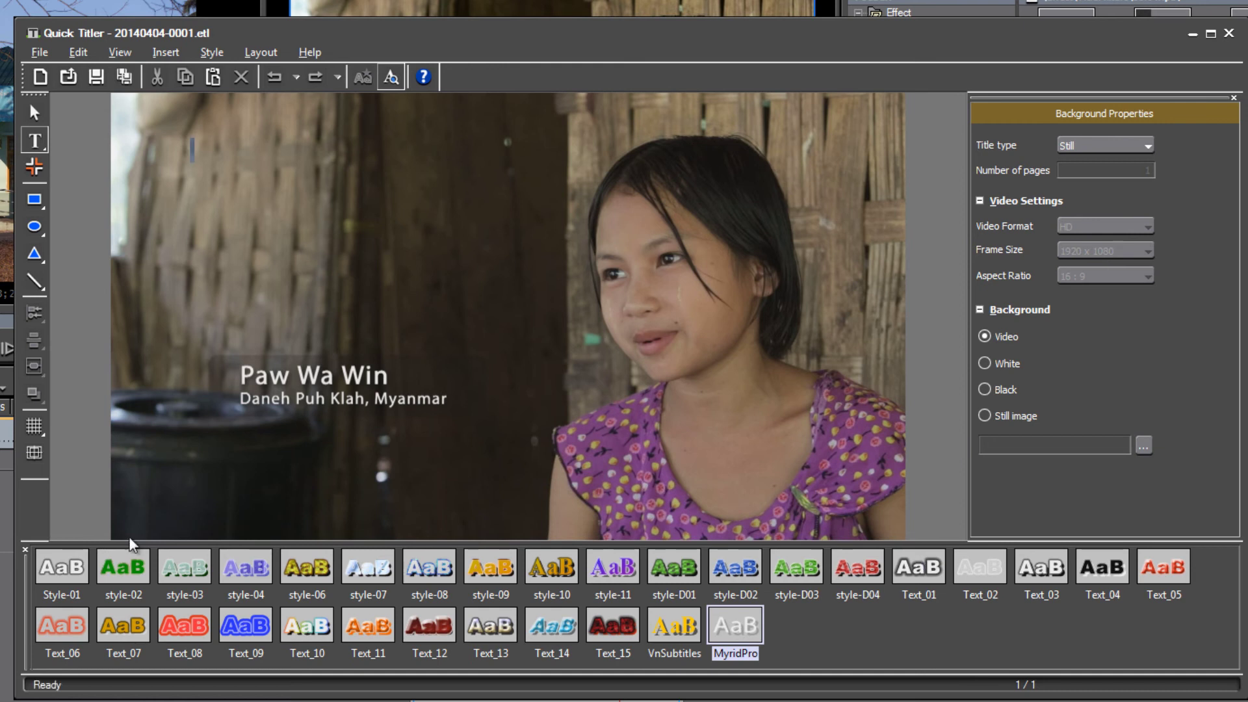
pyautogui.click(63, 566)
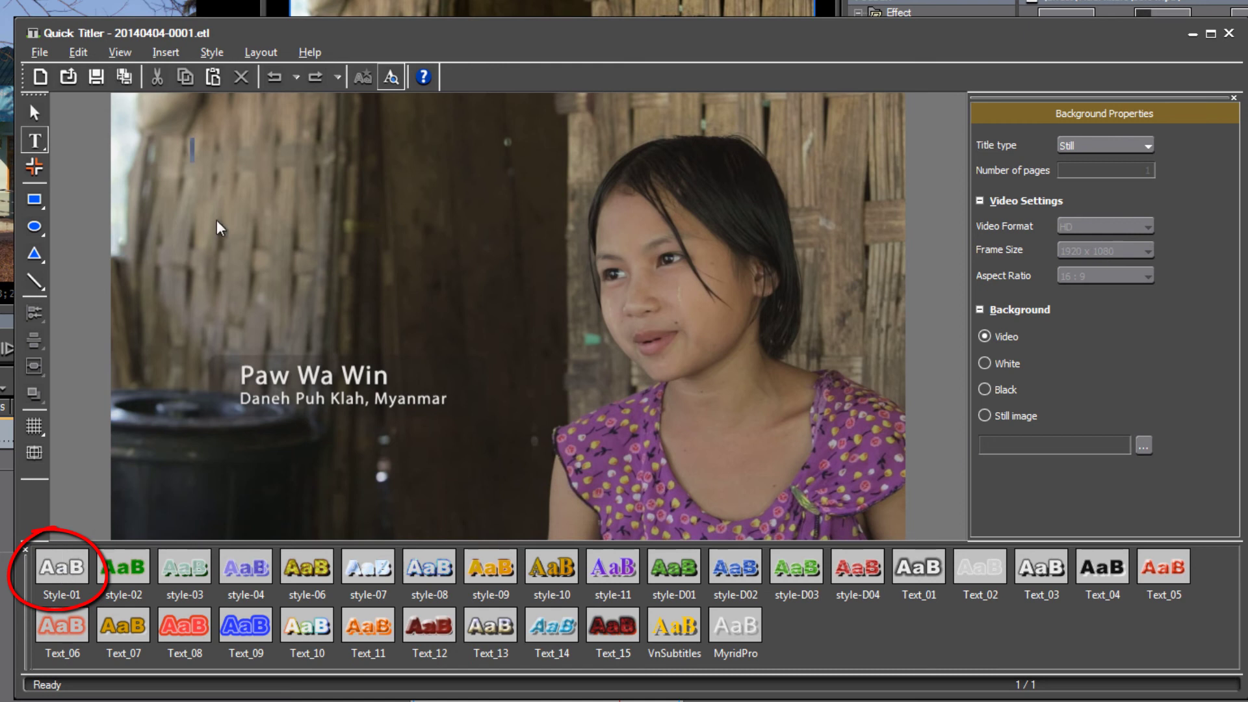
pyautogui.click(199, 151)
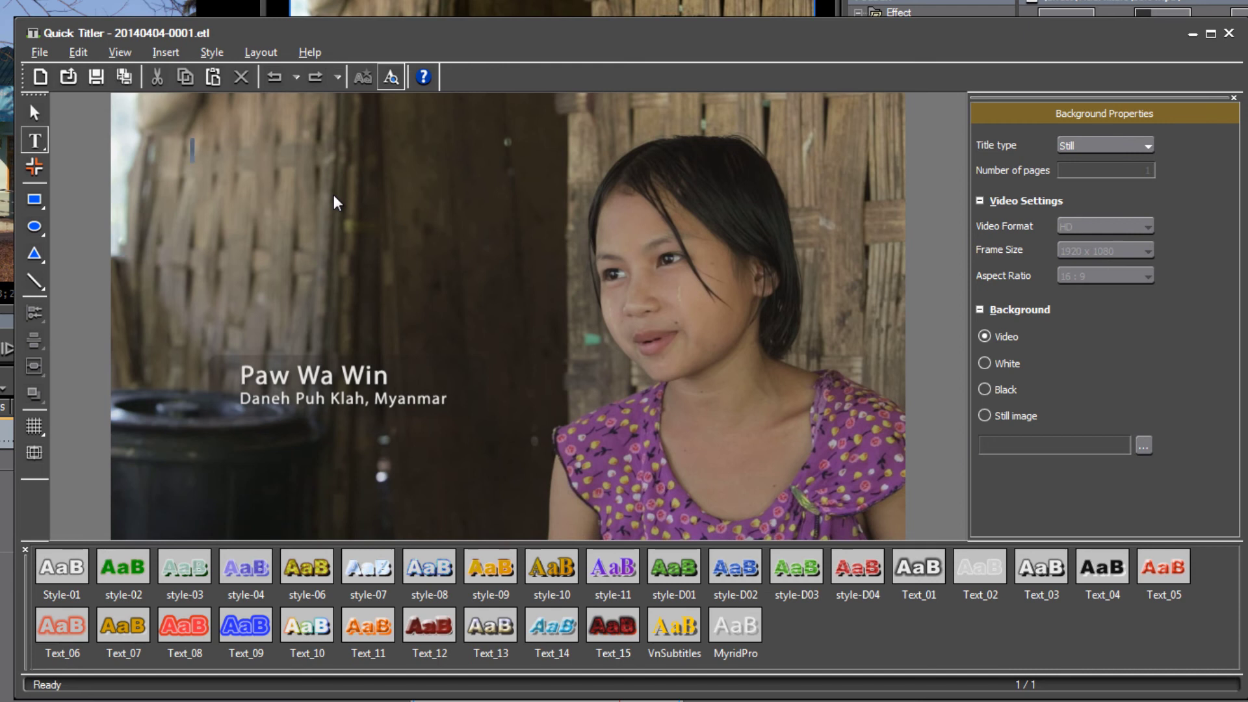
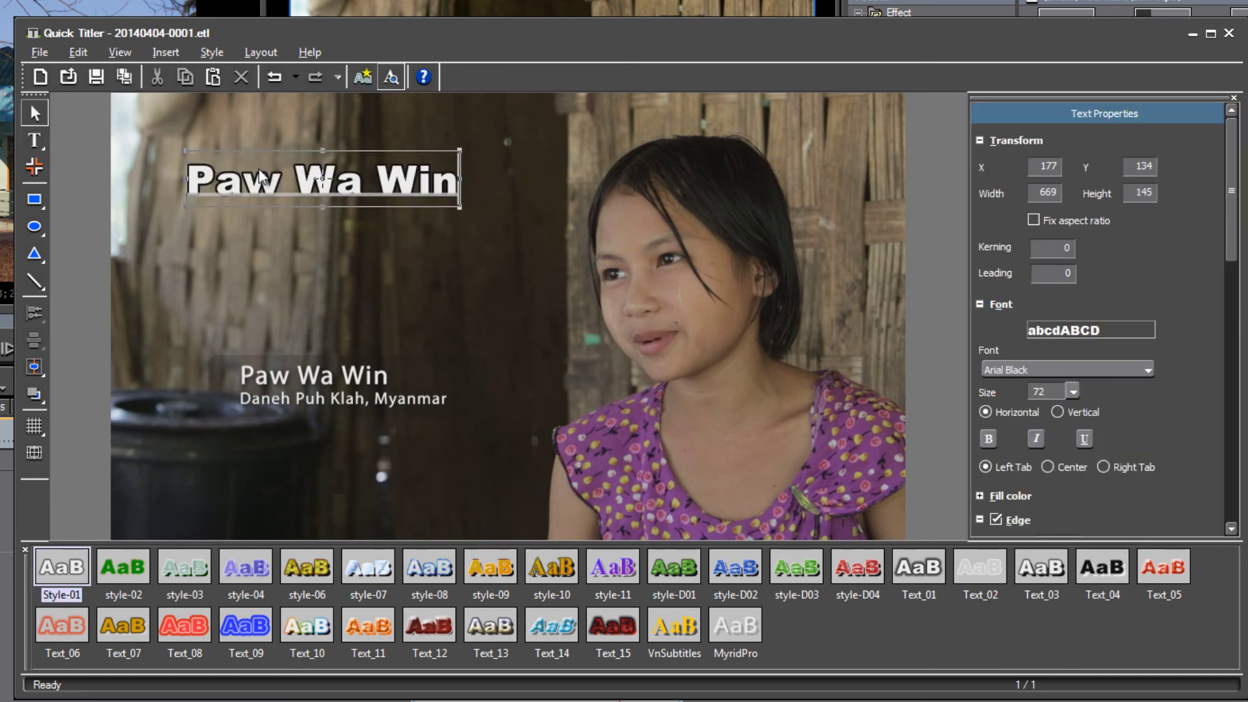
pyautogui.press('Escape')
pyautogui.click(391, 77)
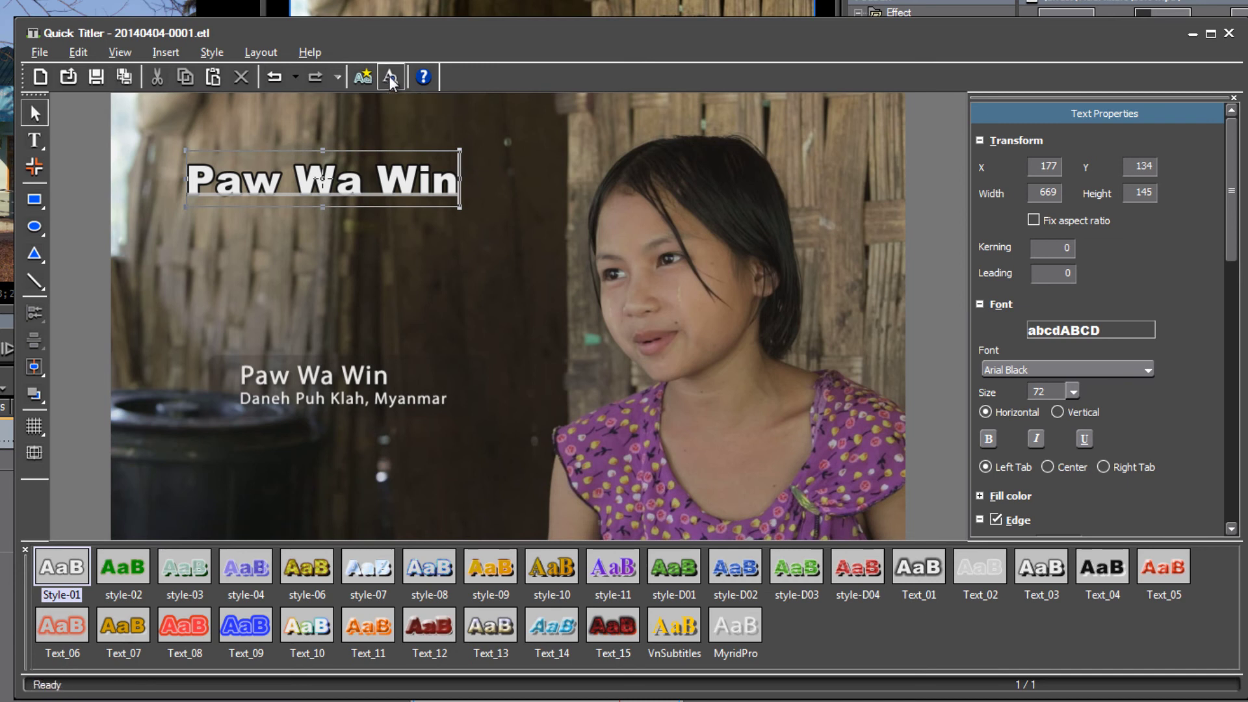
pyautogui.click(516, 236)
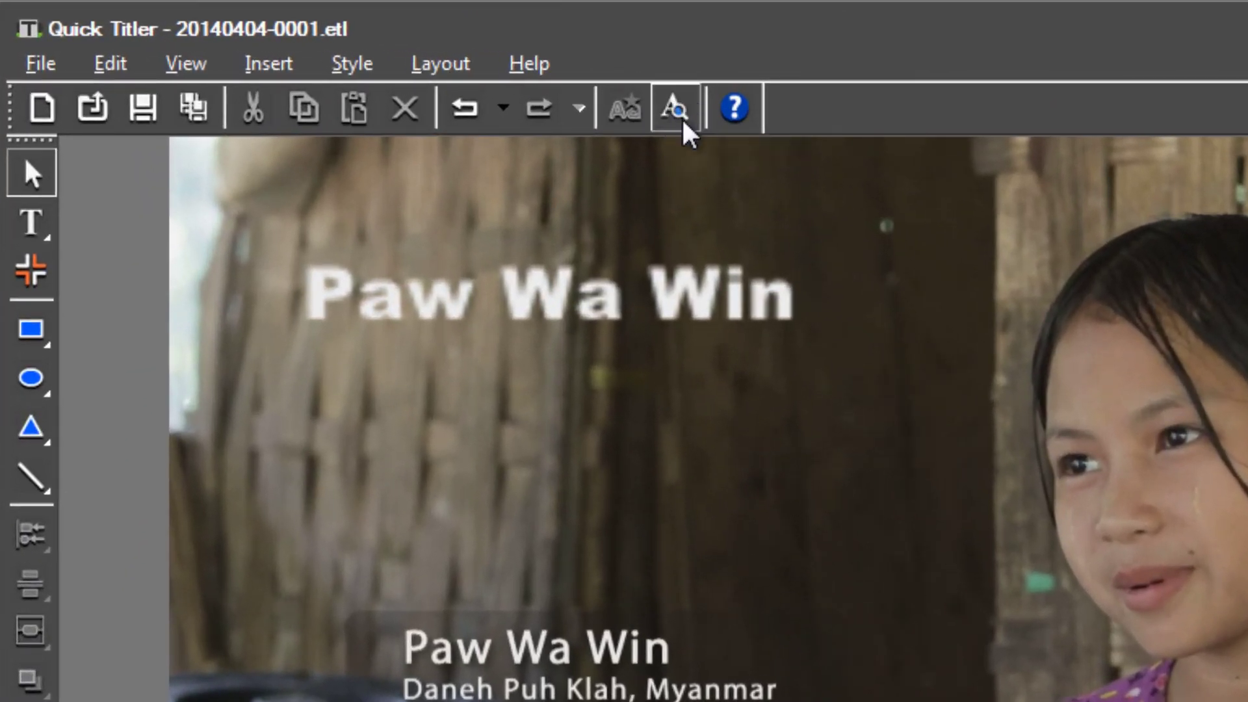
pyautogui.click(681, 117)
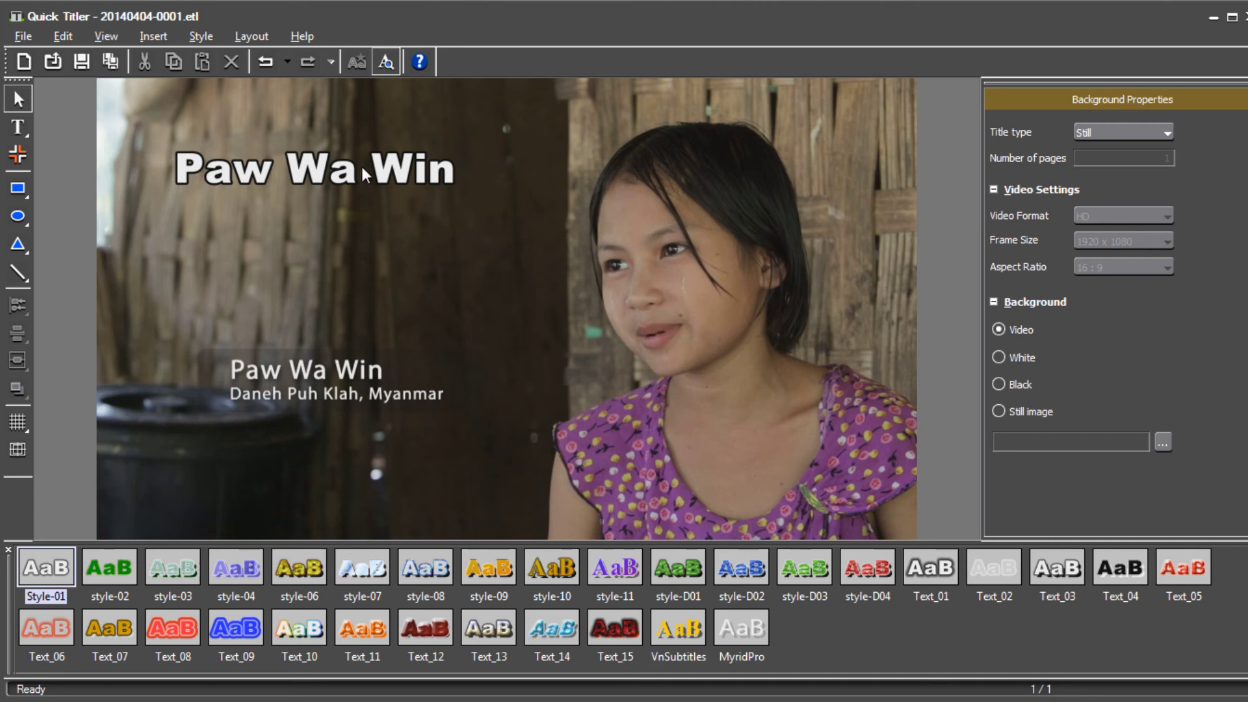
pyautogui.click(326, 172)
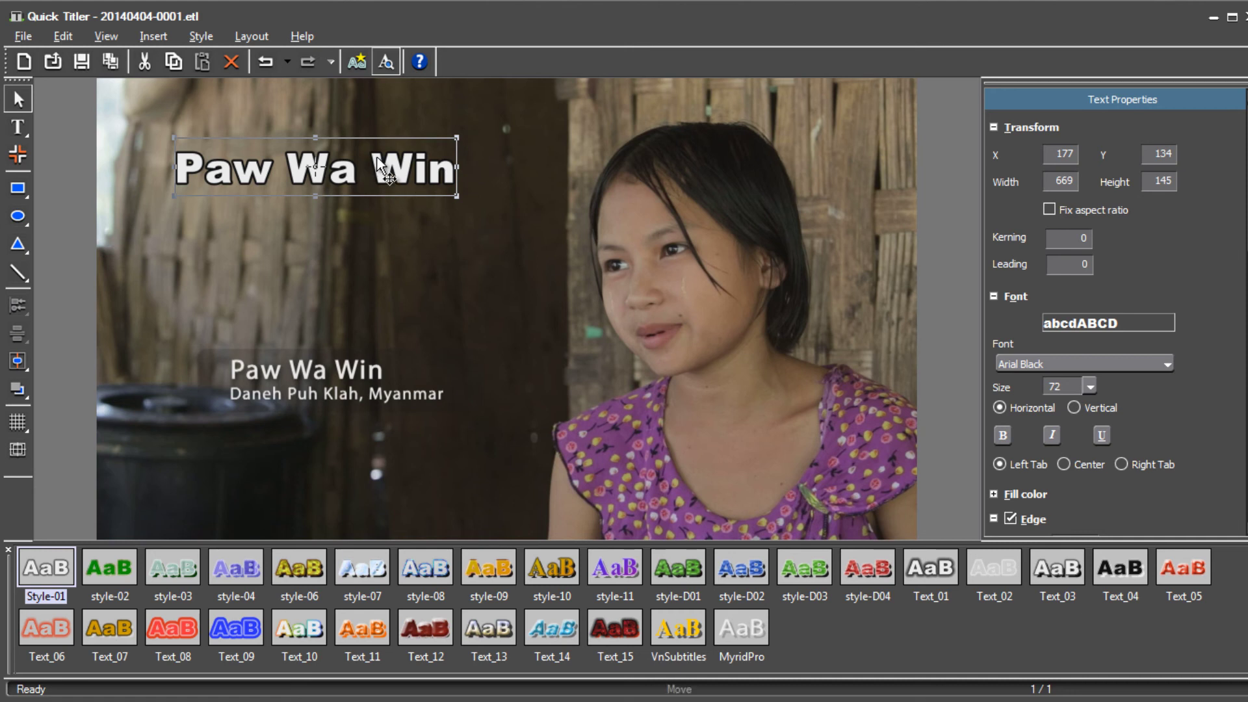
pyautogui.moveTo(368, 153); pyautogui.dragTo(406, 176)
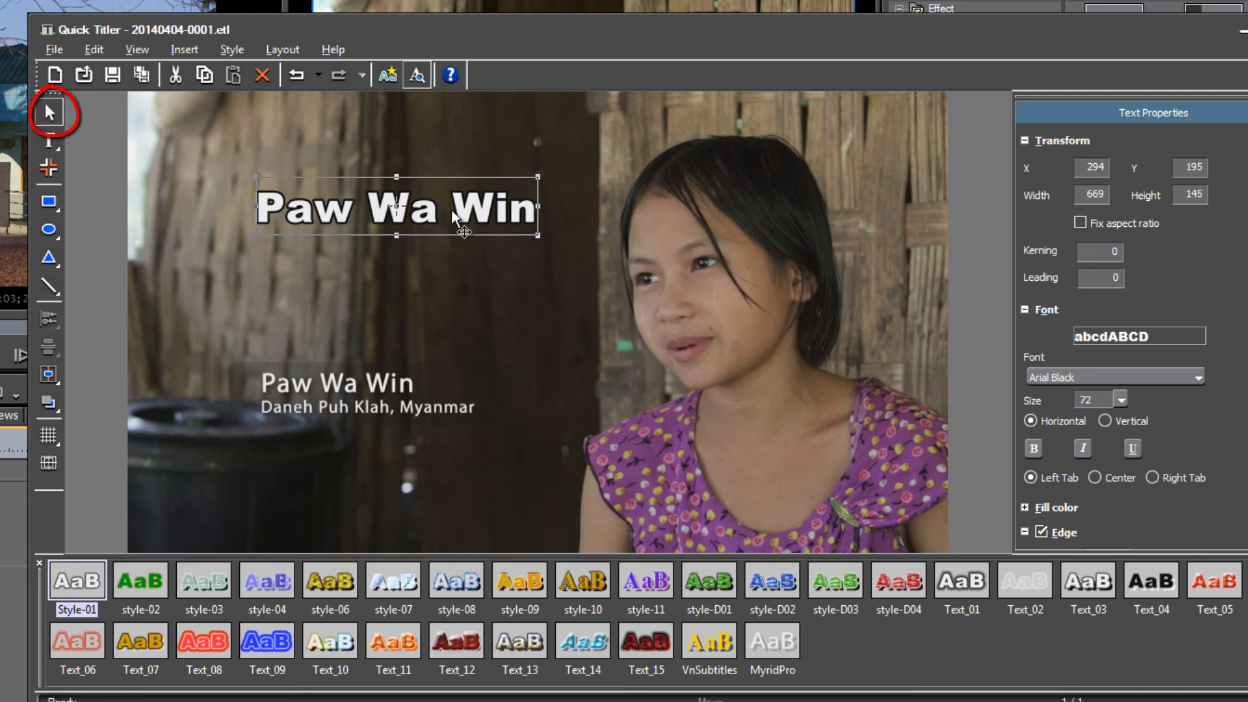
pyautogui.moveTo(443, 197); pyautogui.dragTo(403, 171)
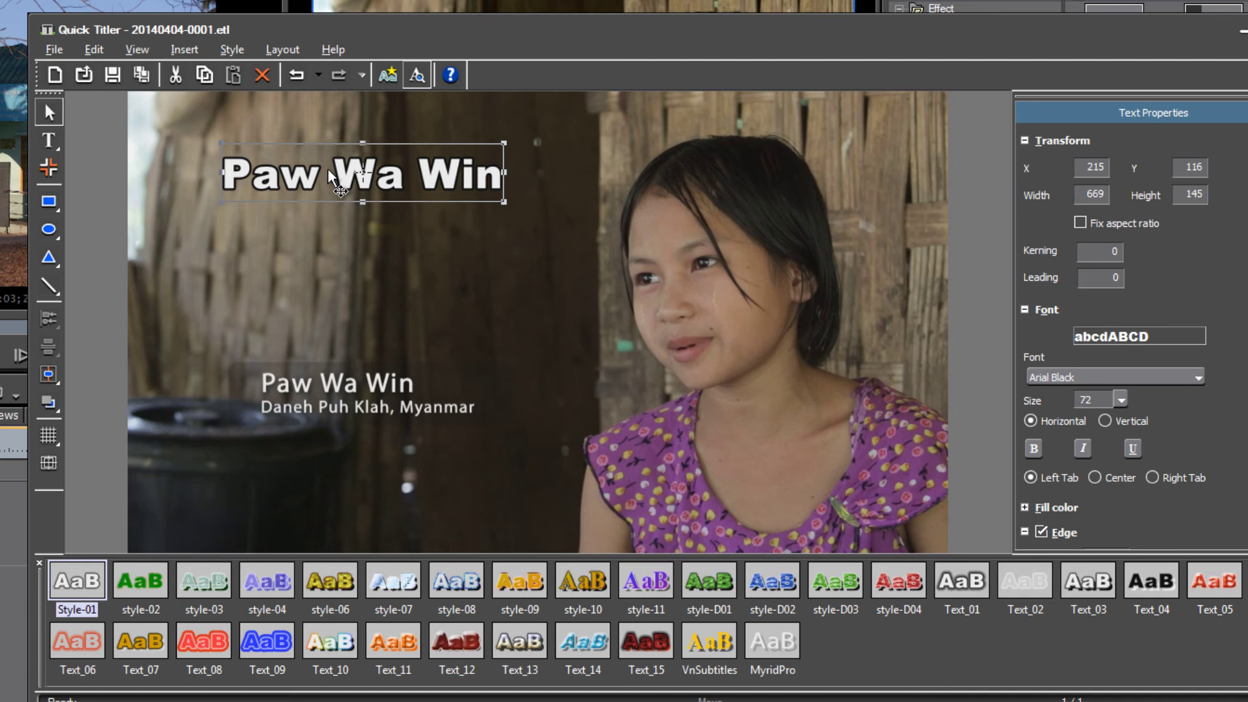
pyautogui.doubleClick(329, 171)
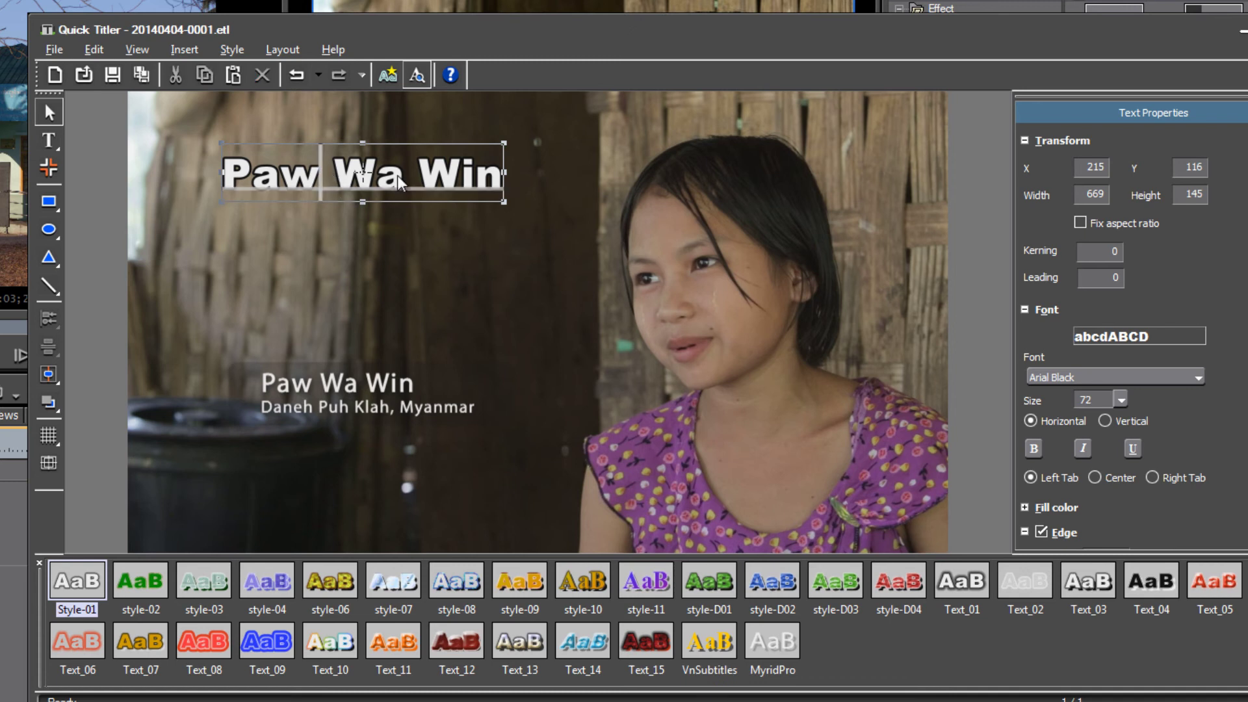
pyautogui.write('sd')
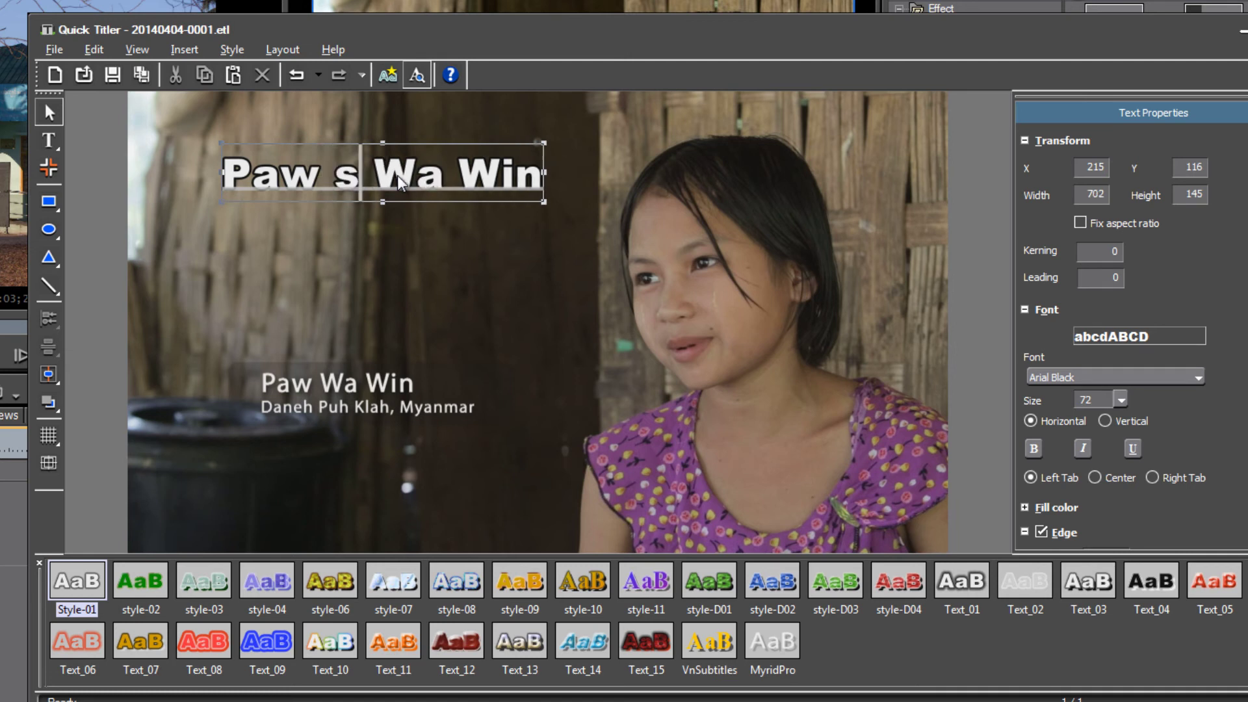
pyautogui.press('BackSpace')
pyautogui.press('BackSpace')
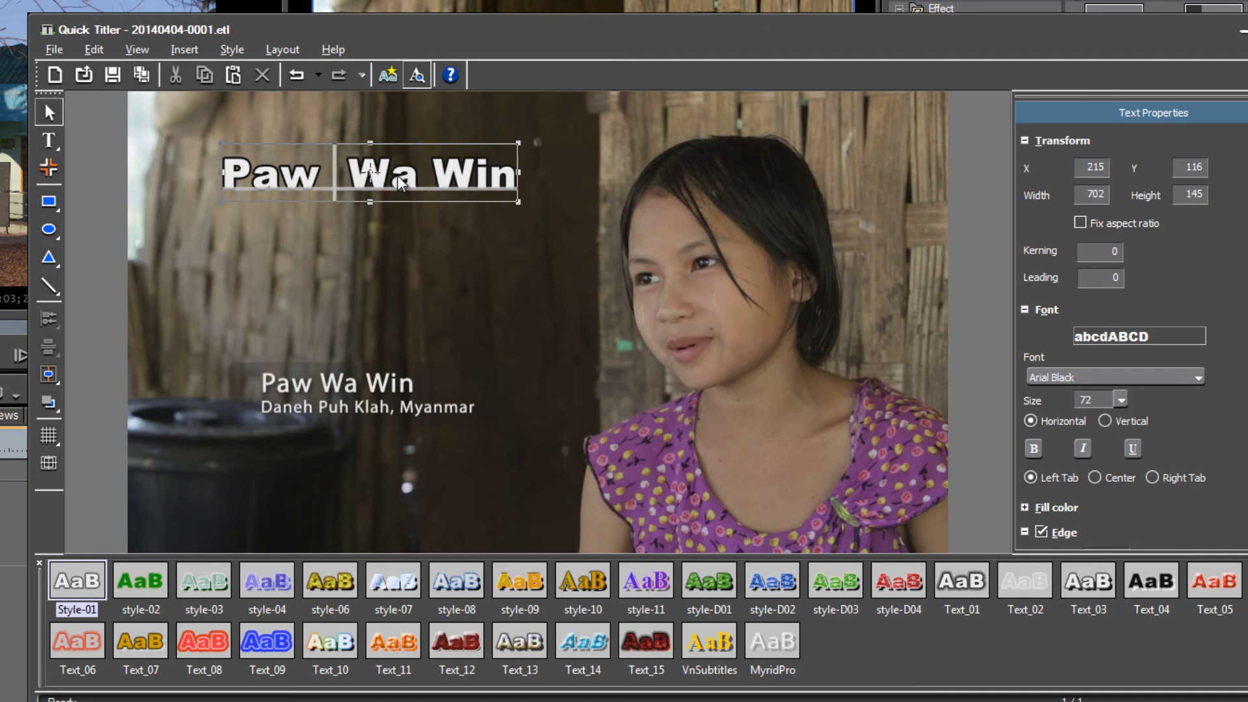
pyautogui.press('BackSpace')
pyautogui.click(468, 256)
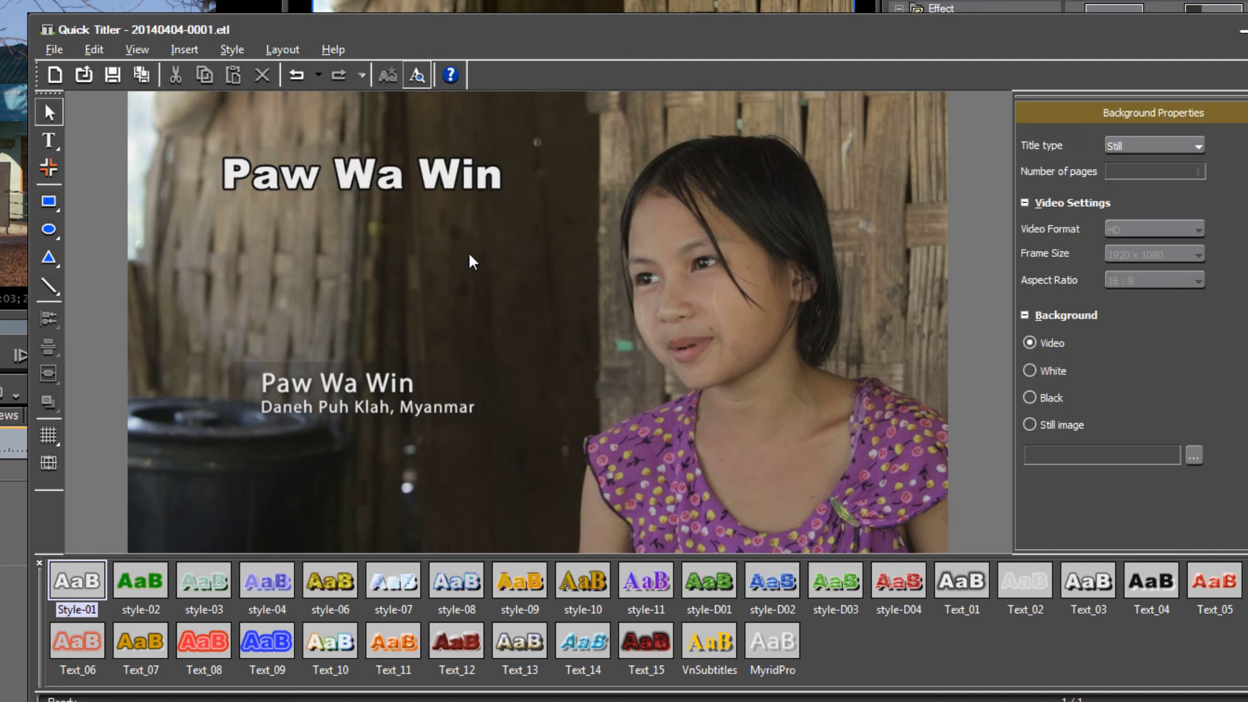
pyautogui.click(368, 181)
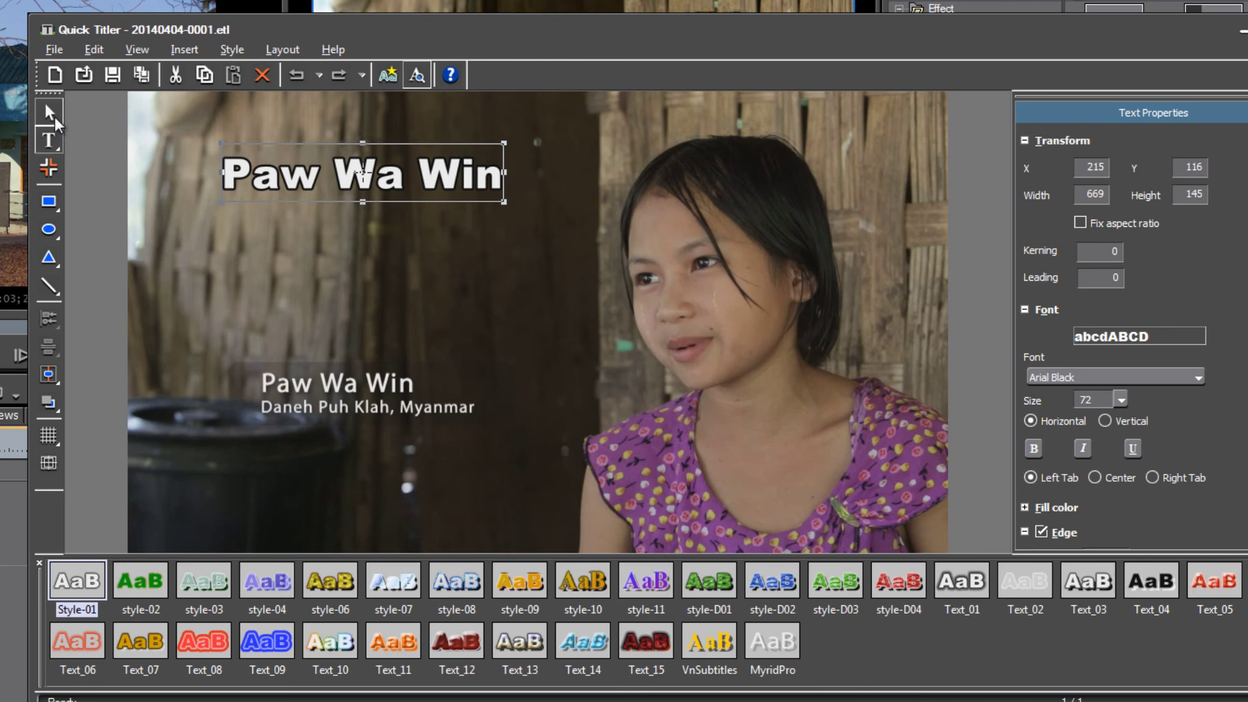
pyautogui.click(50, 139)
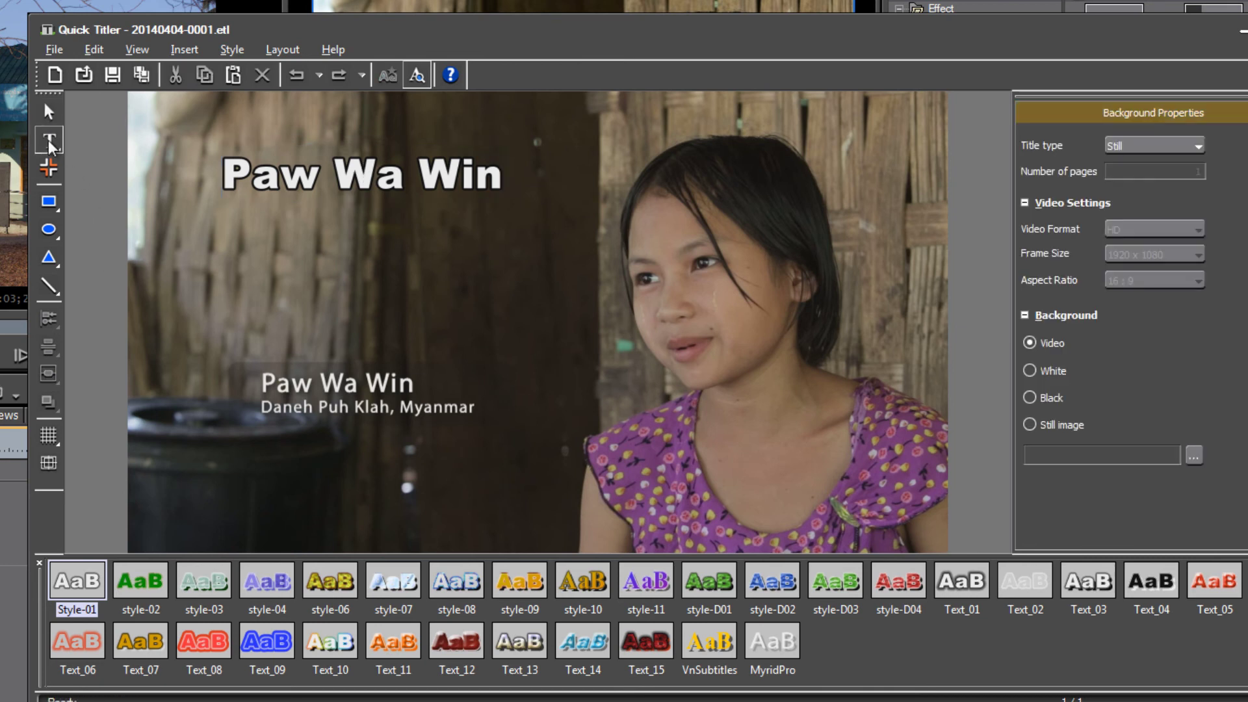
pyautogui.click(49, 112)
pyautogui.click(469, 161)
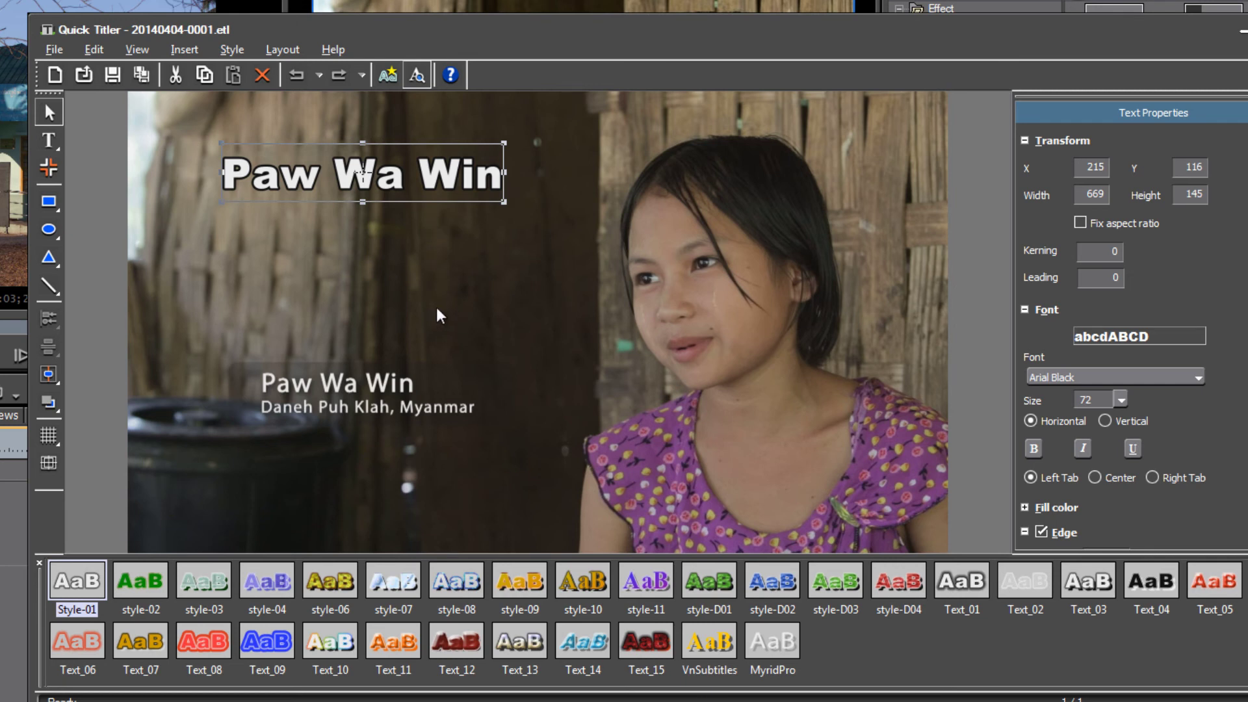
pyautogui.moveTo(407, 171)
pyautogui.mouseDown()
pyautogui.moveTo(393, 232)
pyautogui.moveTo(407, 150)
pyautogui.moveTo(407, 161)
pyautogui.mouseUp()
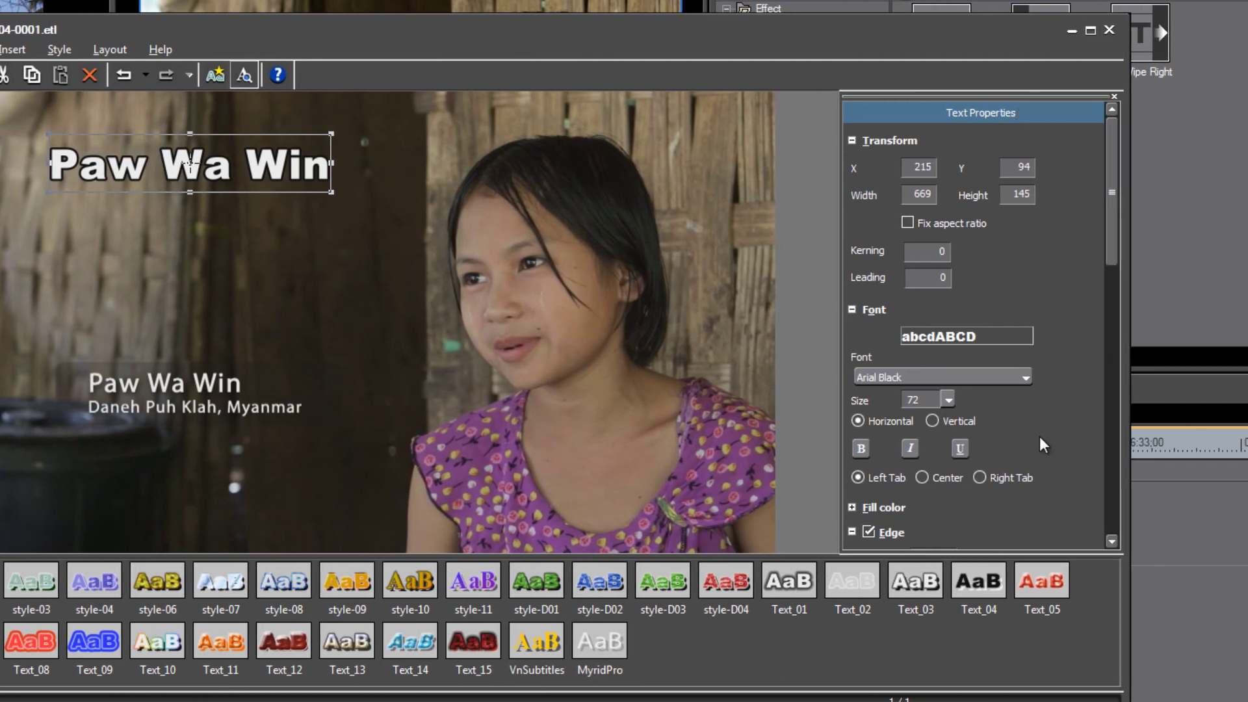
pyautogui.click(1023, 376)
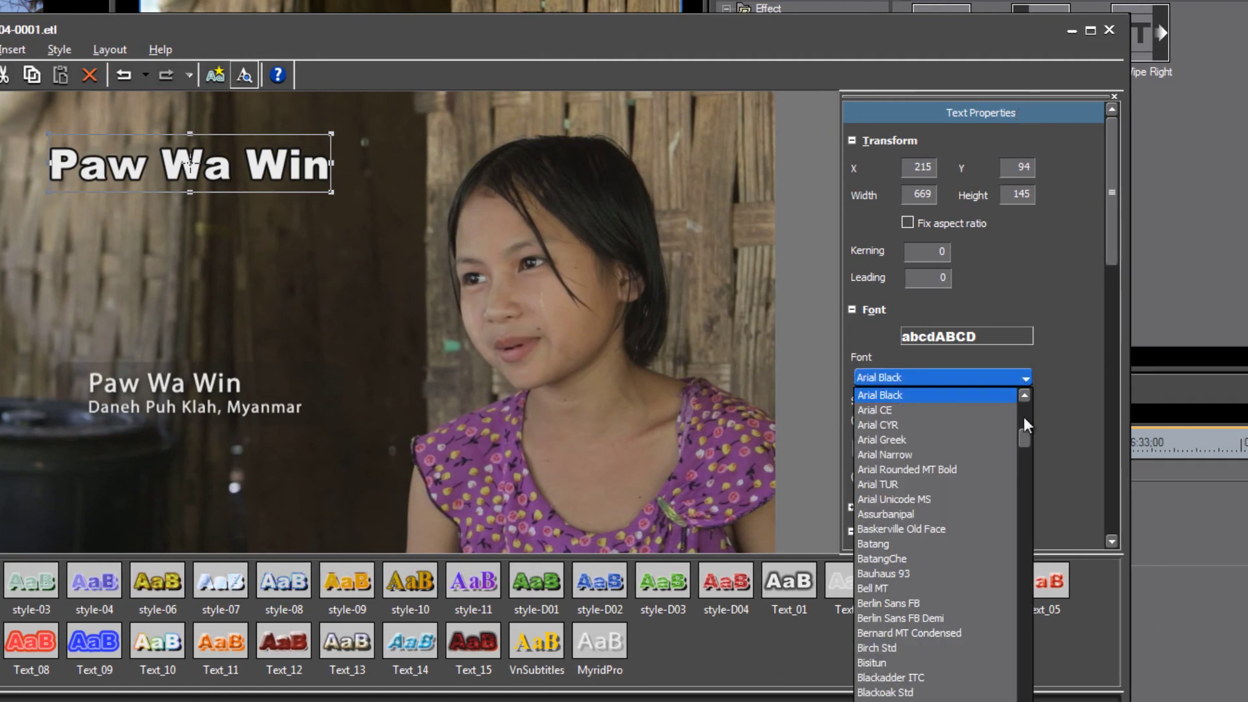
pyautogui.moveTo(1023, 435); pyautogui.dragTo(1032, 630)
pyautogui.click(904, 693)
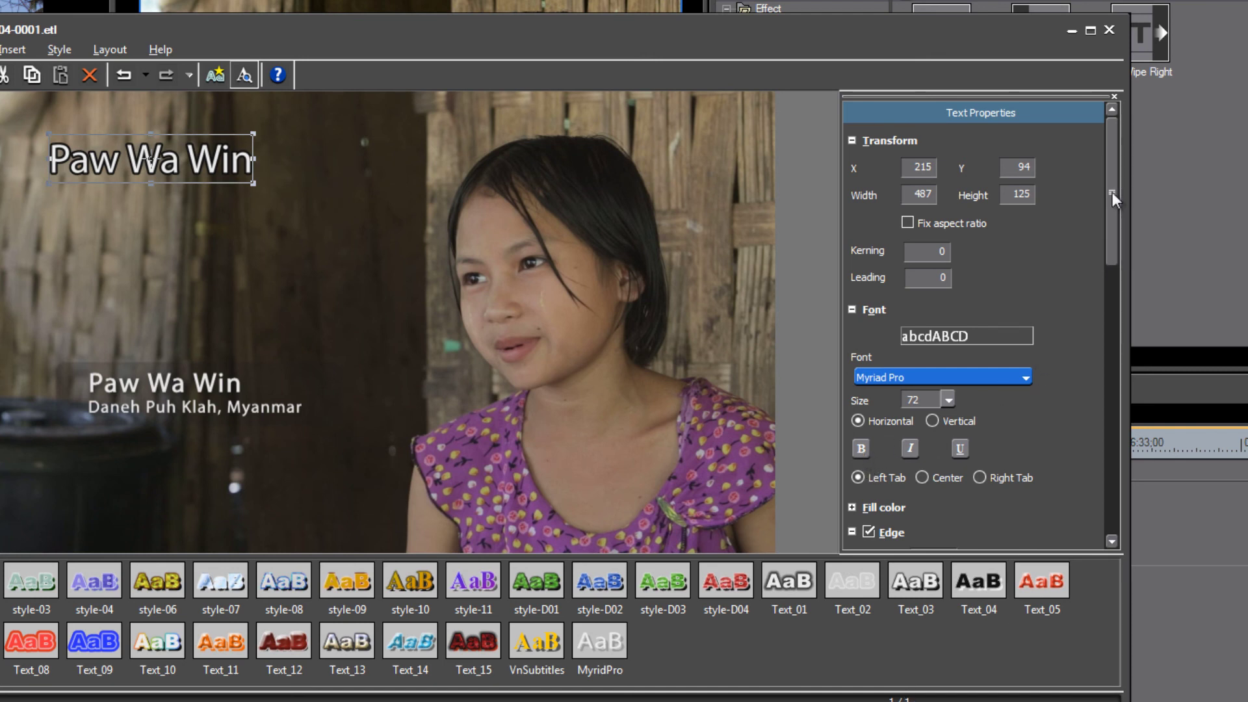
pyautogui.moveTo(1113, 192); pyautogui.dragTo(1117, 247)
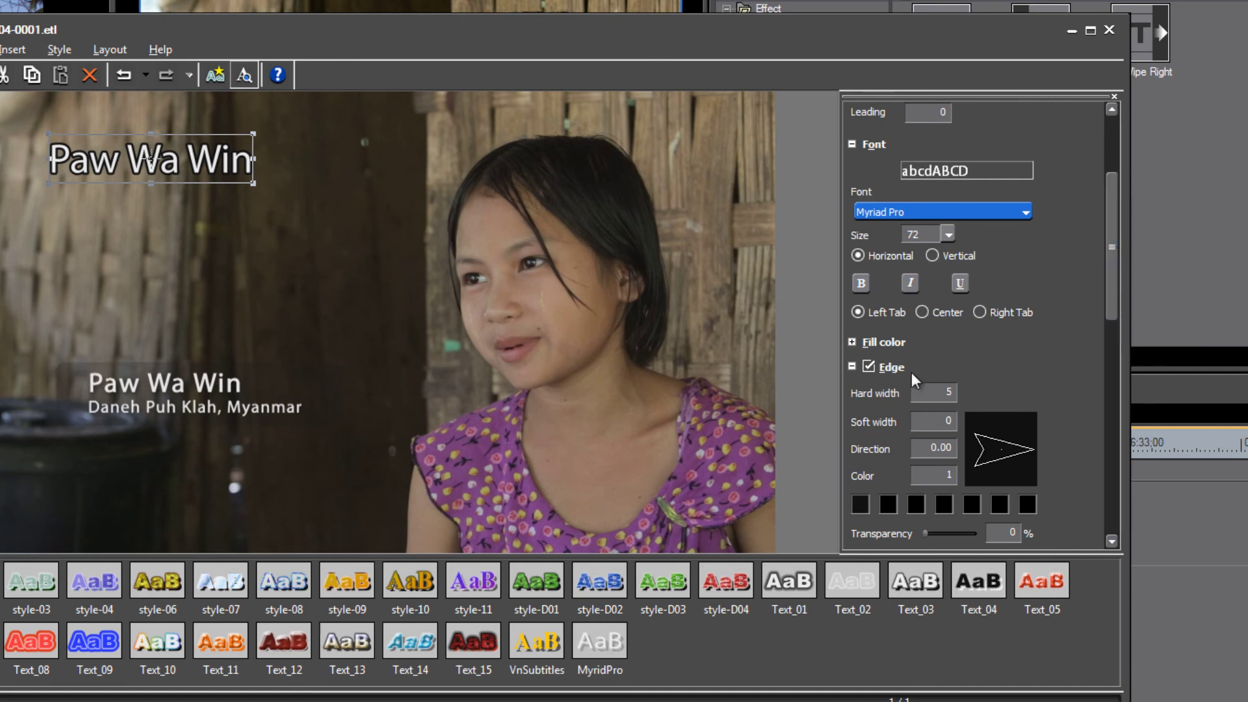
pyautogui.click(869, 365)
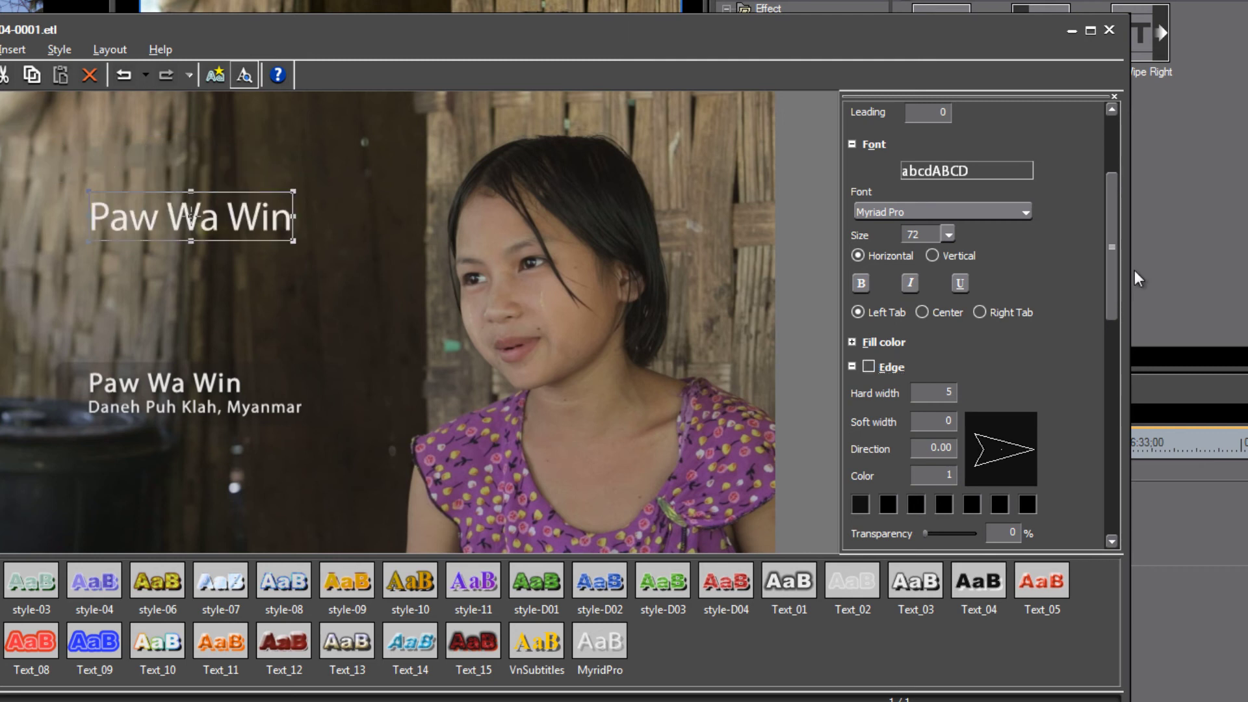
pyautogui.moveTo(1114, 240); pyautogui.dragTo(1120, 384)
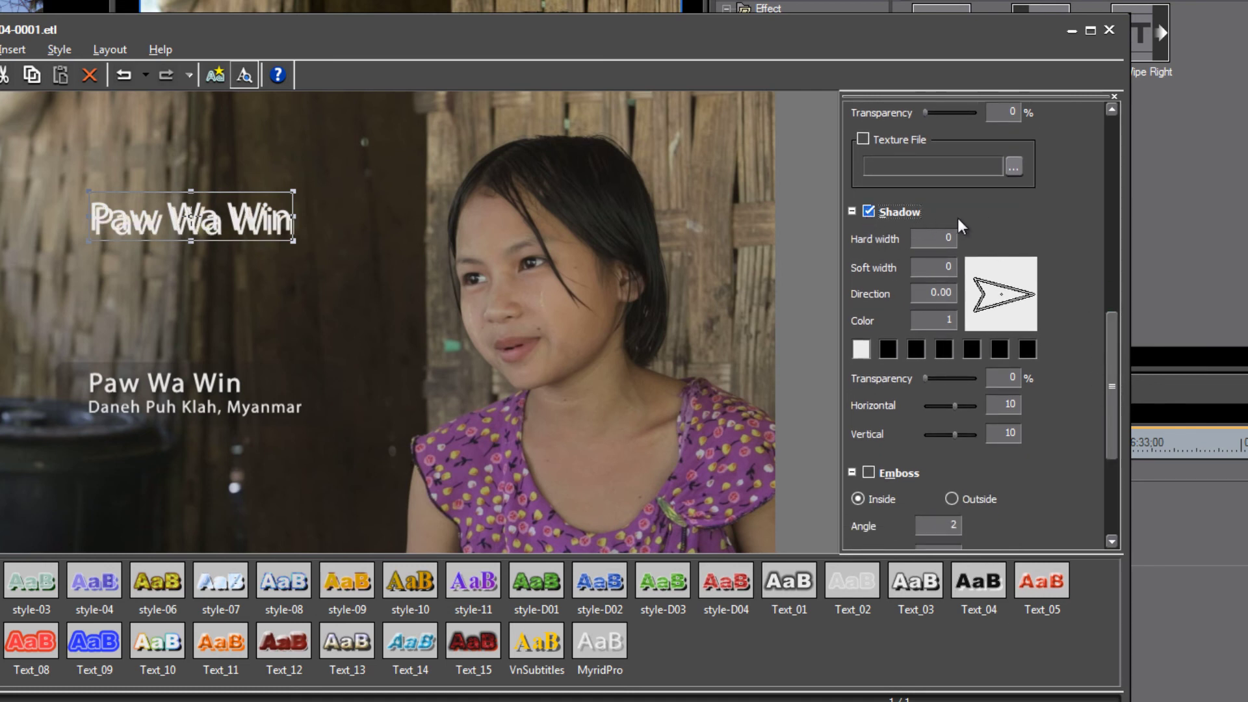
# Set the shadow direction to 351.25 and make the shadow near-black (RGB 16,16,16).
pyautogui.click(1023, 298)
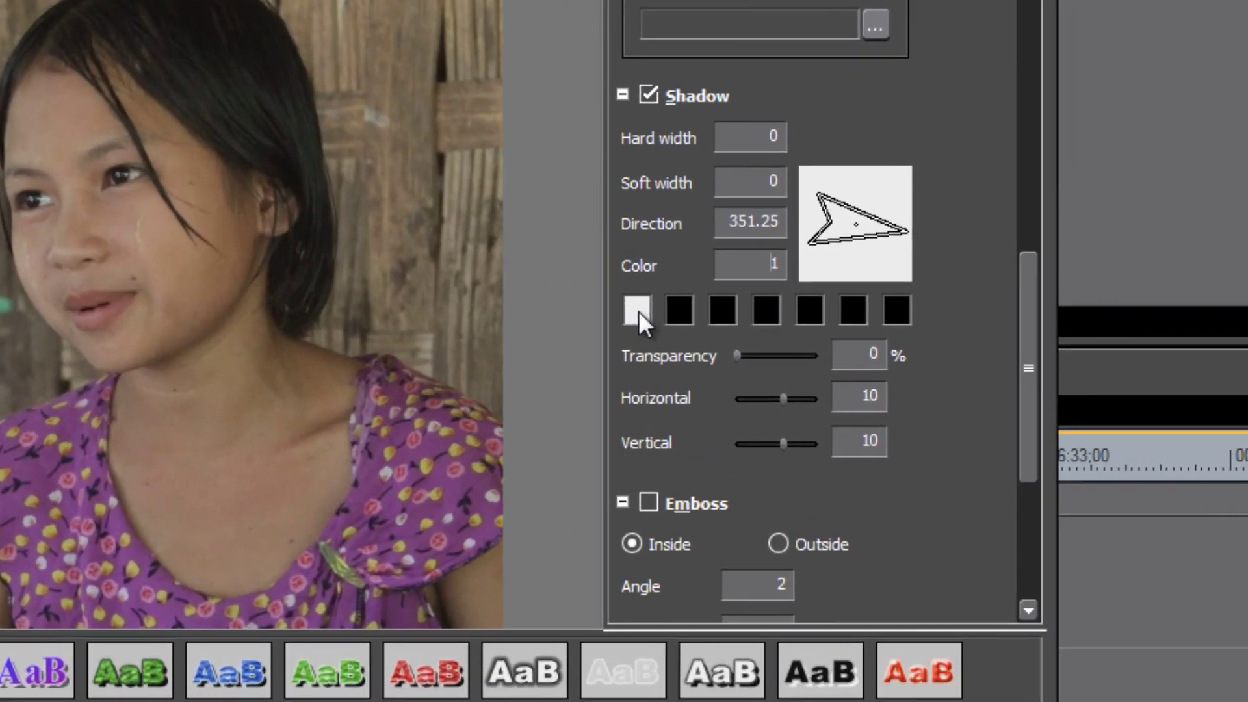
pyautogui.click(639, 311)
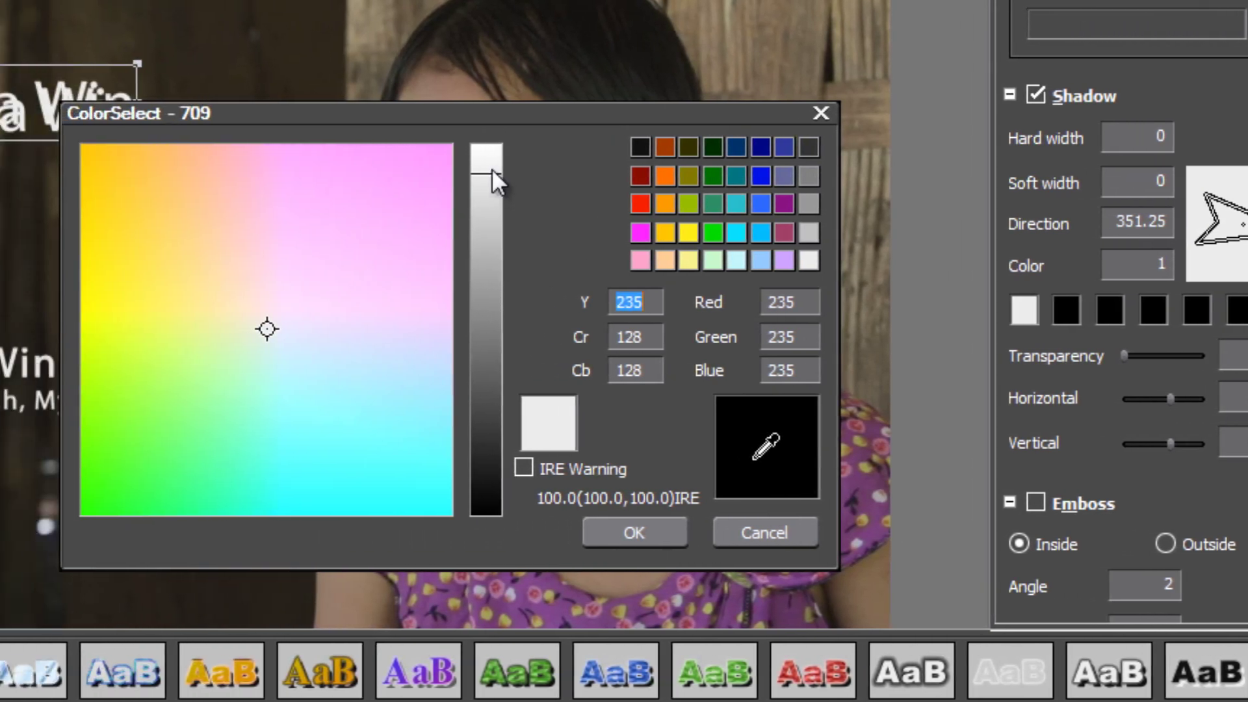
pyautogui.moveTo(441, 174)
pyautogui.mouseDown()
pyautogui.moveTo(440, 506)
pyautogui.moveTo(491, 504)
pyautogui.moveTo(501, 478)
pyautogui.moveTo(509, 490)
pyautogui.mouseUp()
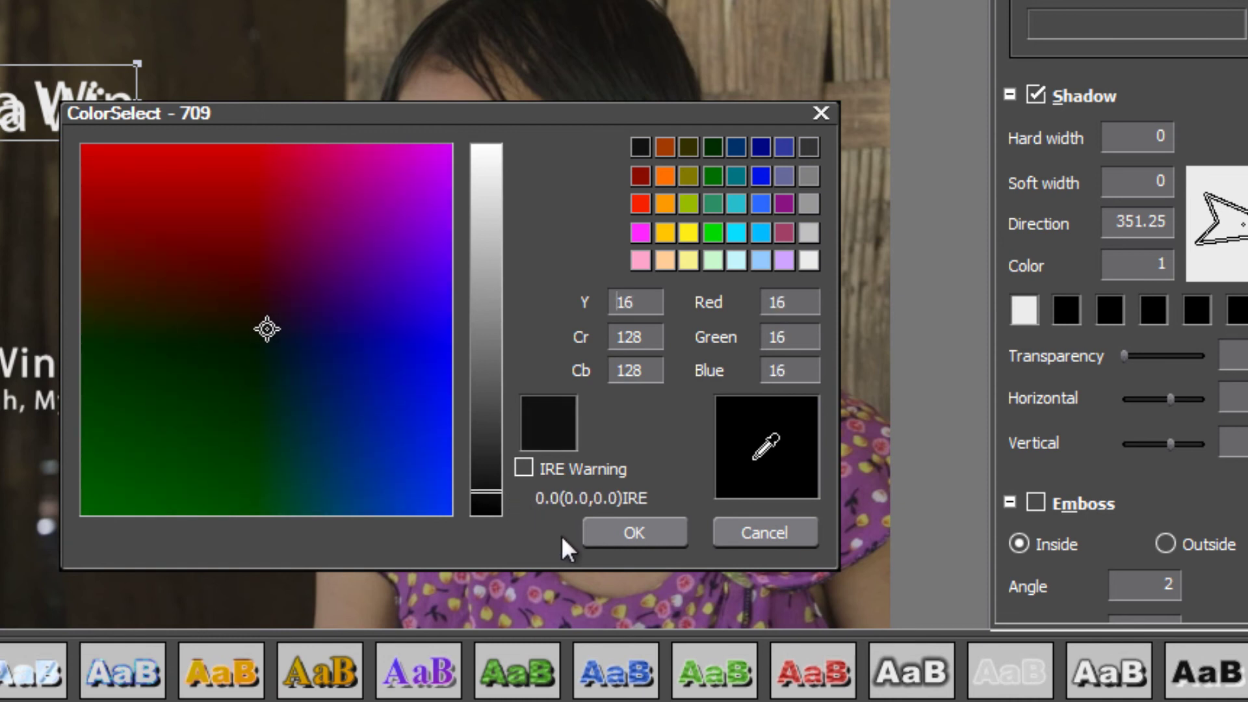
pyautogui.click(621, 533)
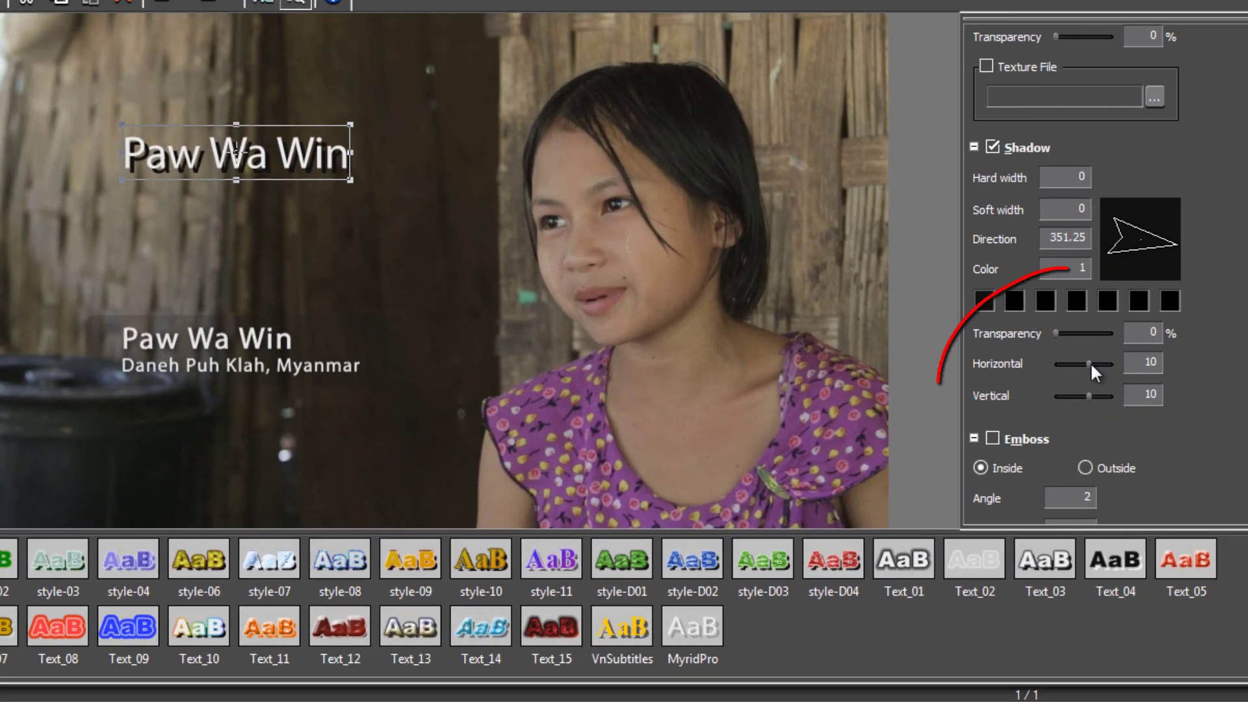
# Pull the shadow in to a horizontal offset of 2 and vertical offset of 6.
pyautogui.moveTo(1091, 364); pyautogui.dragTo(1087, 364)
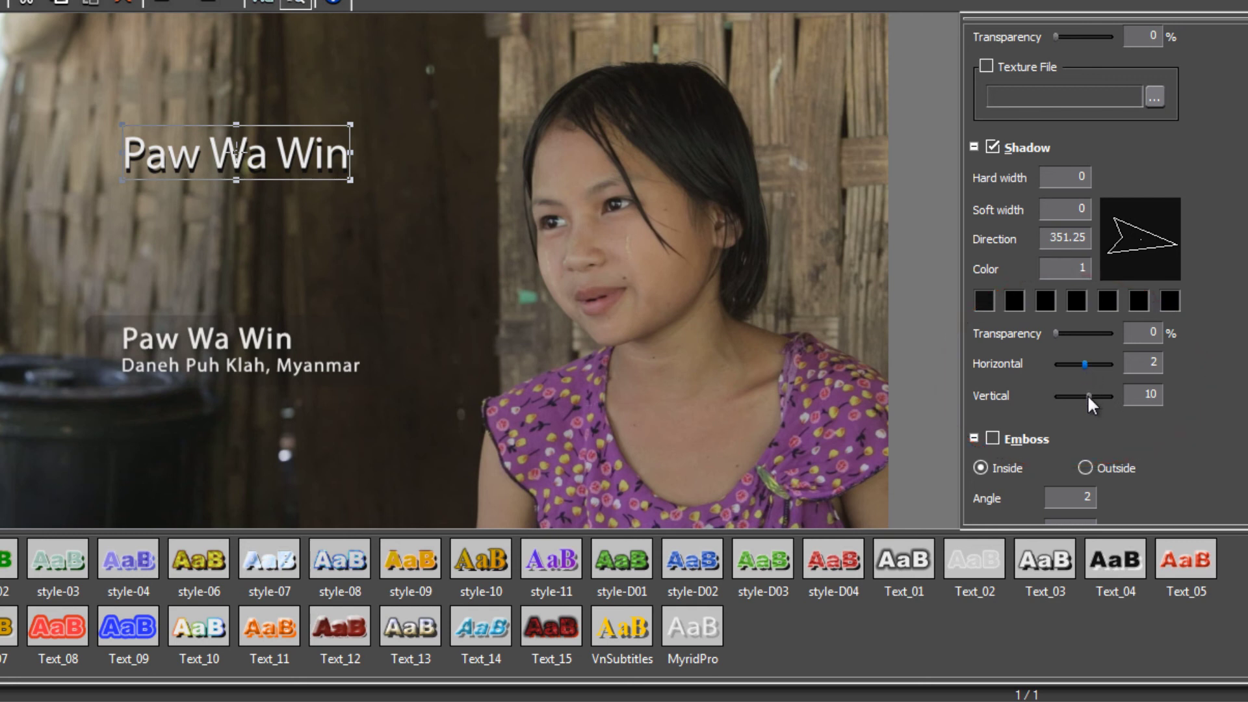
pyautogui.moveTo(1090, 396); pyautogui.dragTo(1087, 395)
# Make the shadow about 80% transparent and set its horizontal offset to 4.
pyautogui.click(1056, 333)
pyautogui.moveTo(1056, 333); pyautogui.dragTo(1096, 332)
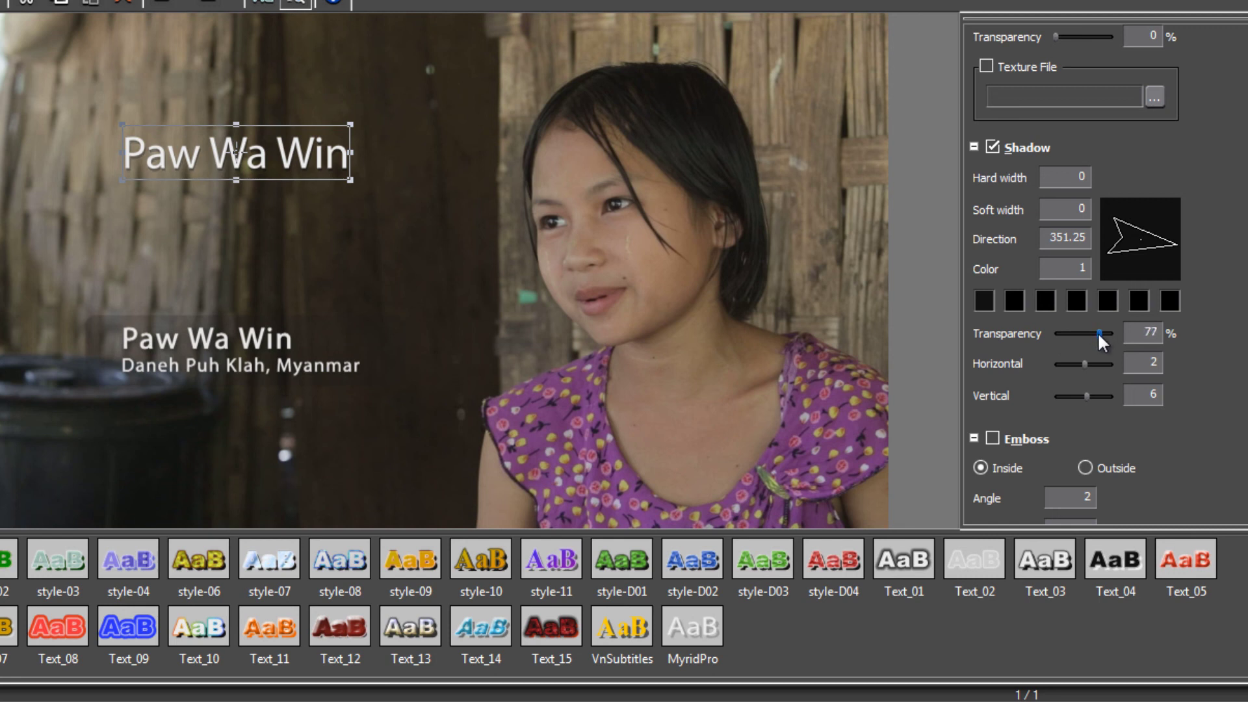
pyautogui.moveTo(1099, 333); pyautogui.dragTo(1100, 334)
pyautogui.moveTo(1086, 363); pyautogui.dragTo(1088, 365)
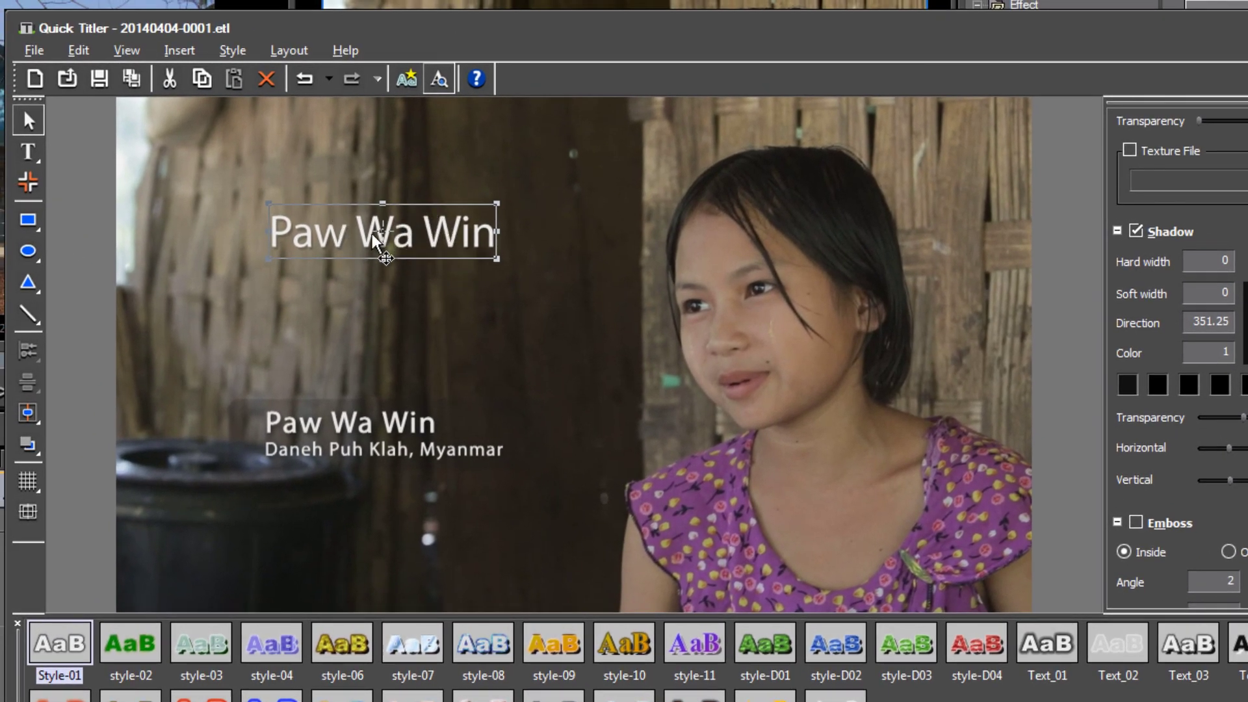
# Save the shadowed Myriad Pro look as a new style named 'MyridProwithdropshadow'.
pyautogui.click(238, 52)
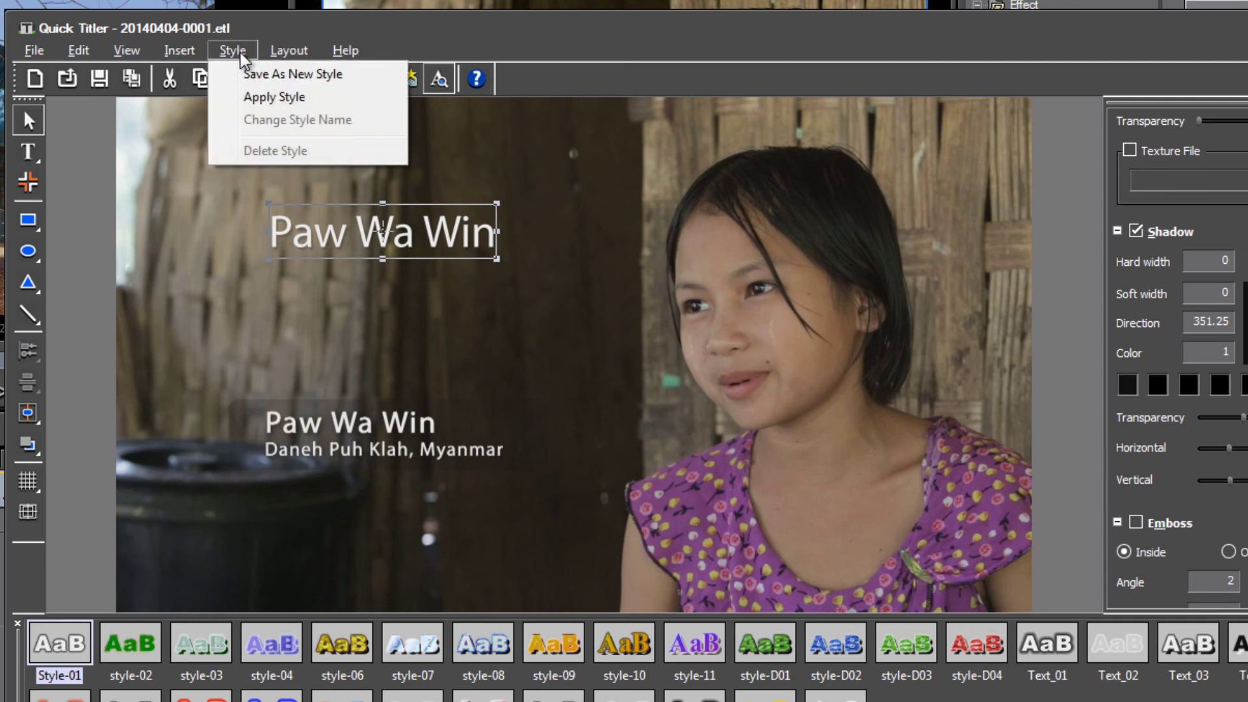
pyautogui.click(263, 74)
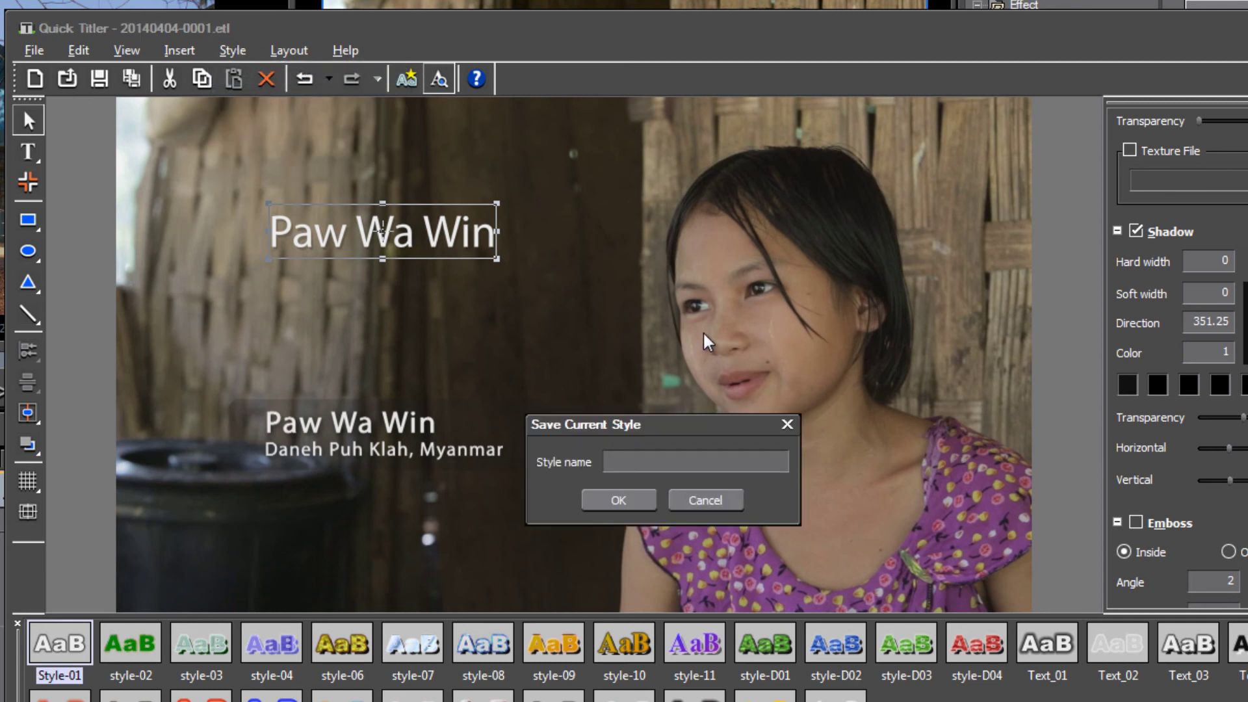
pyautogui.write('MyridProwithdropshadow')
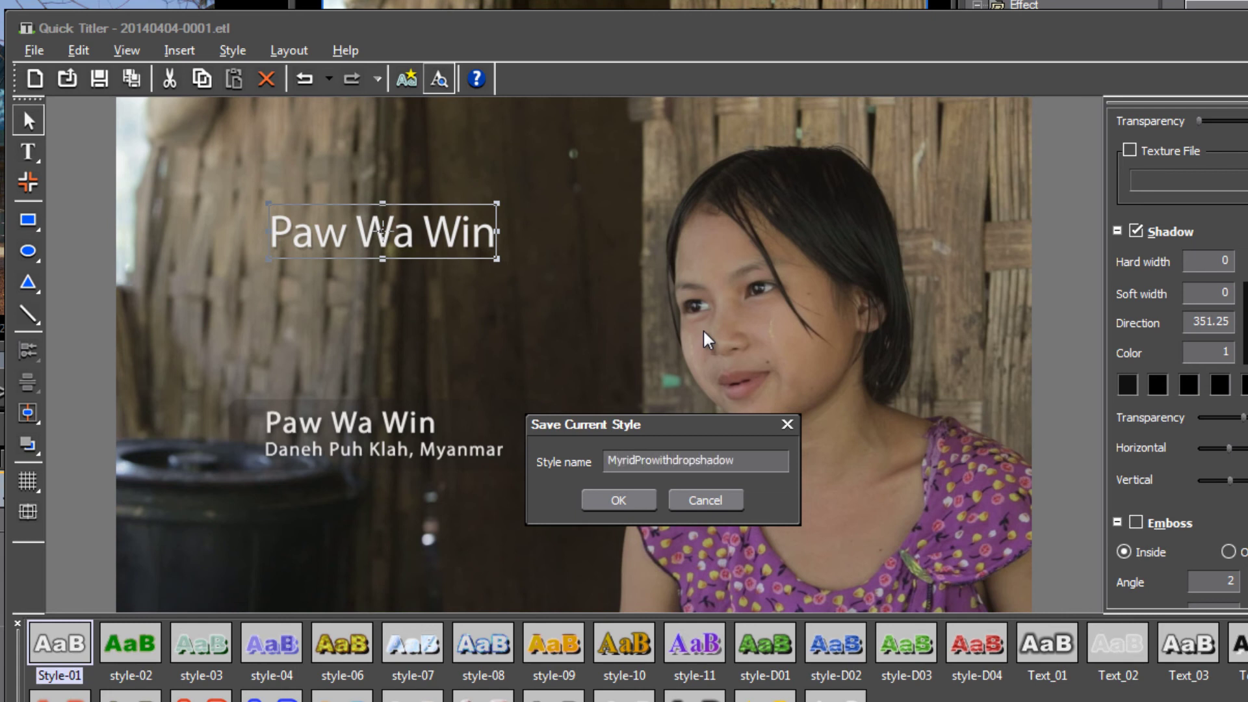
pyautogui.click(617, 498)
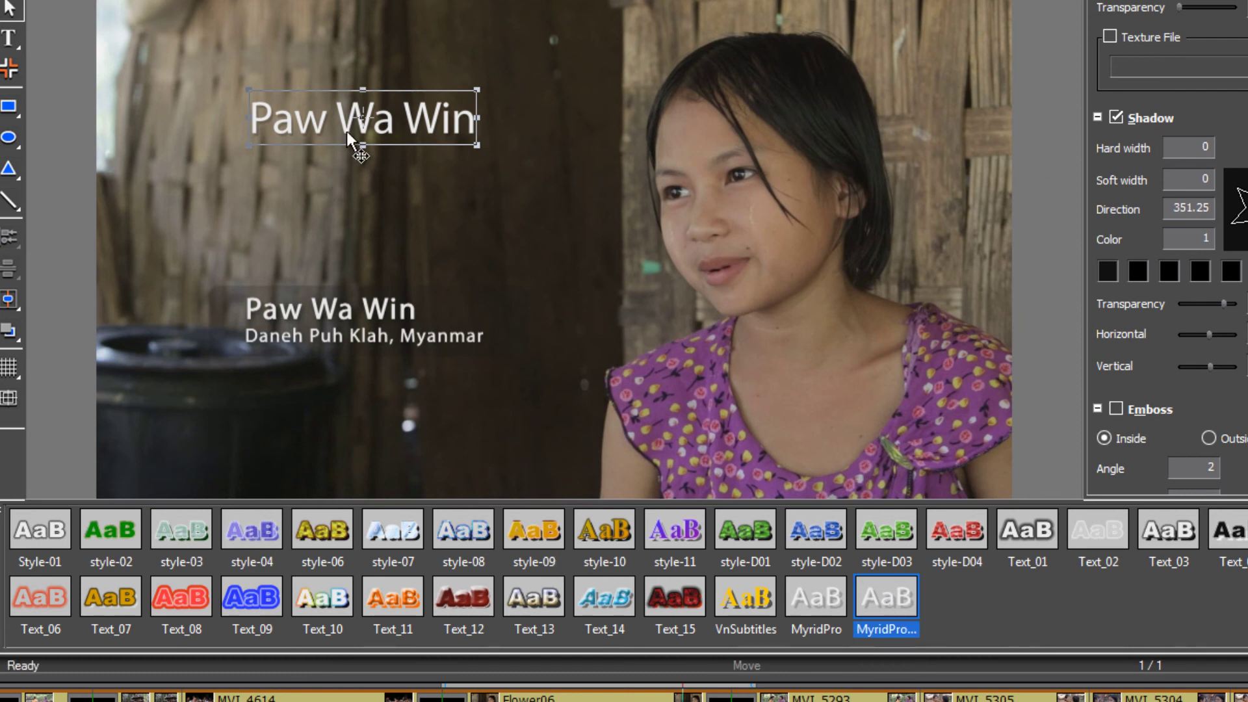
# Add a new text object reading 'Daneh Puh Klah, Myanmar'.
pyautogui.click(376, 212)
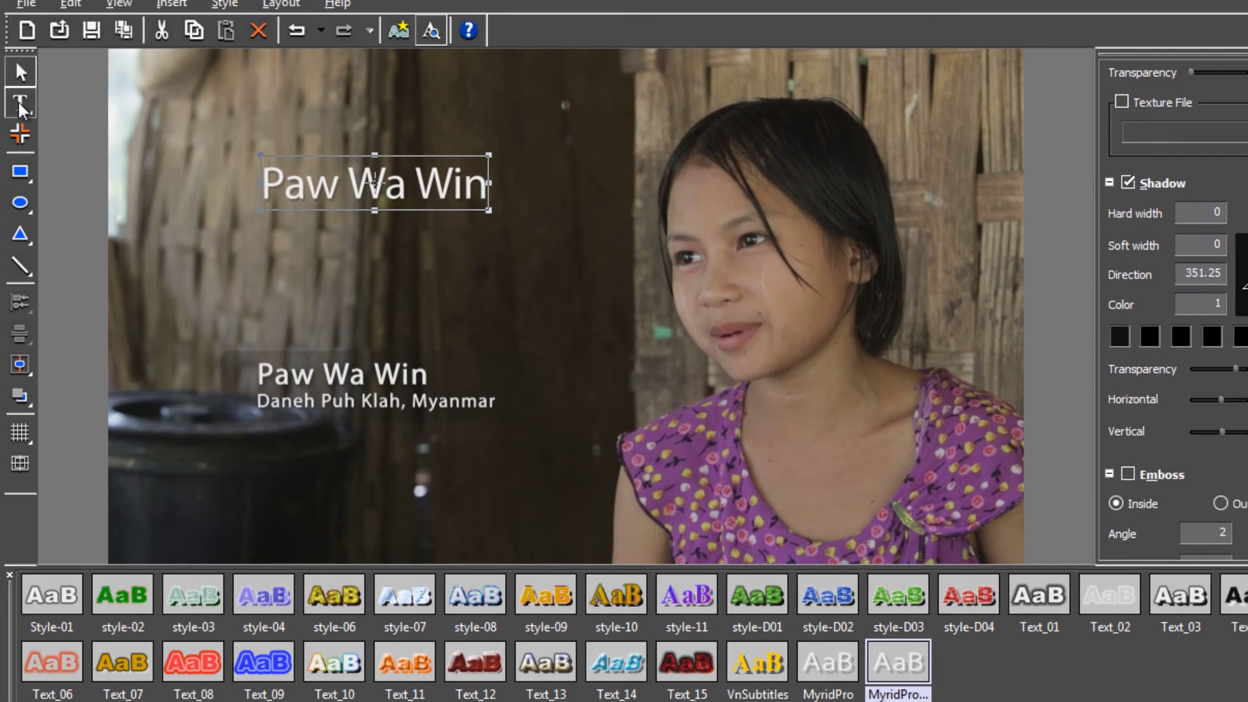
pyautogui.click(19, 104)
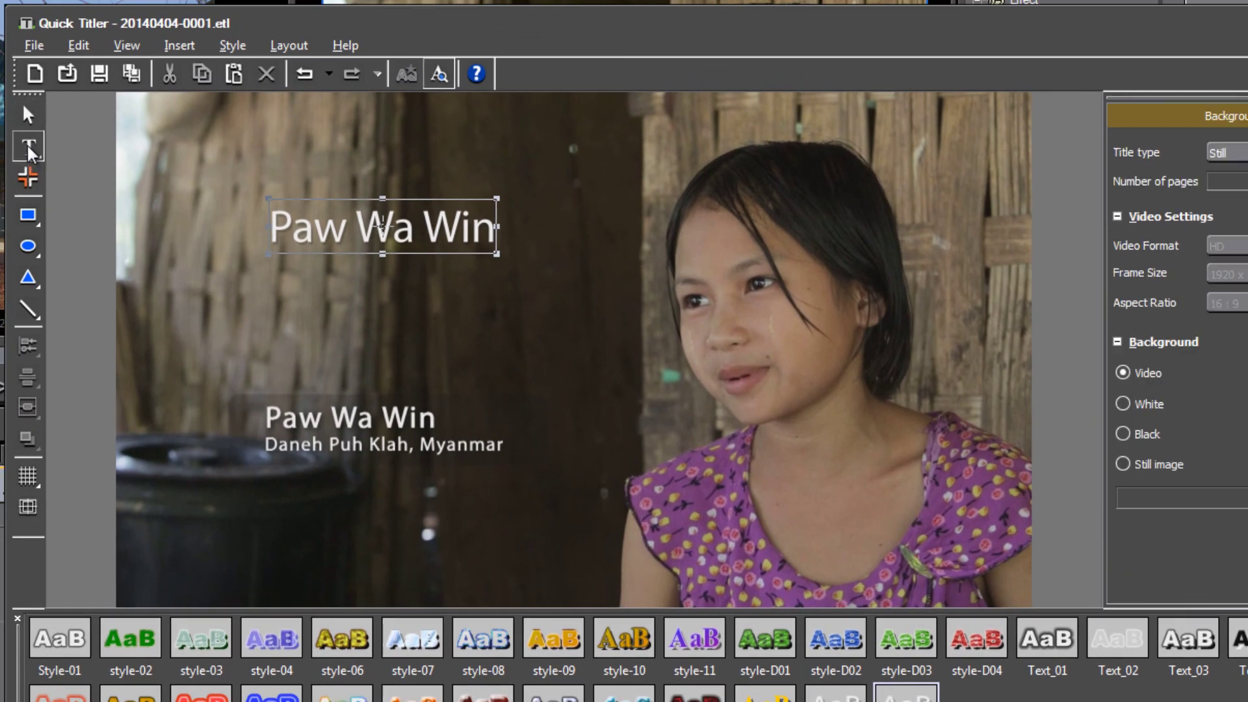
pyautogui.click(211, 158)
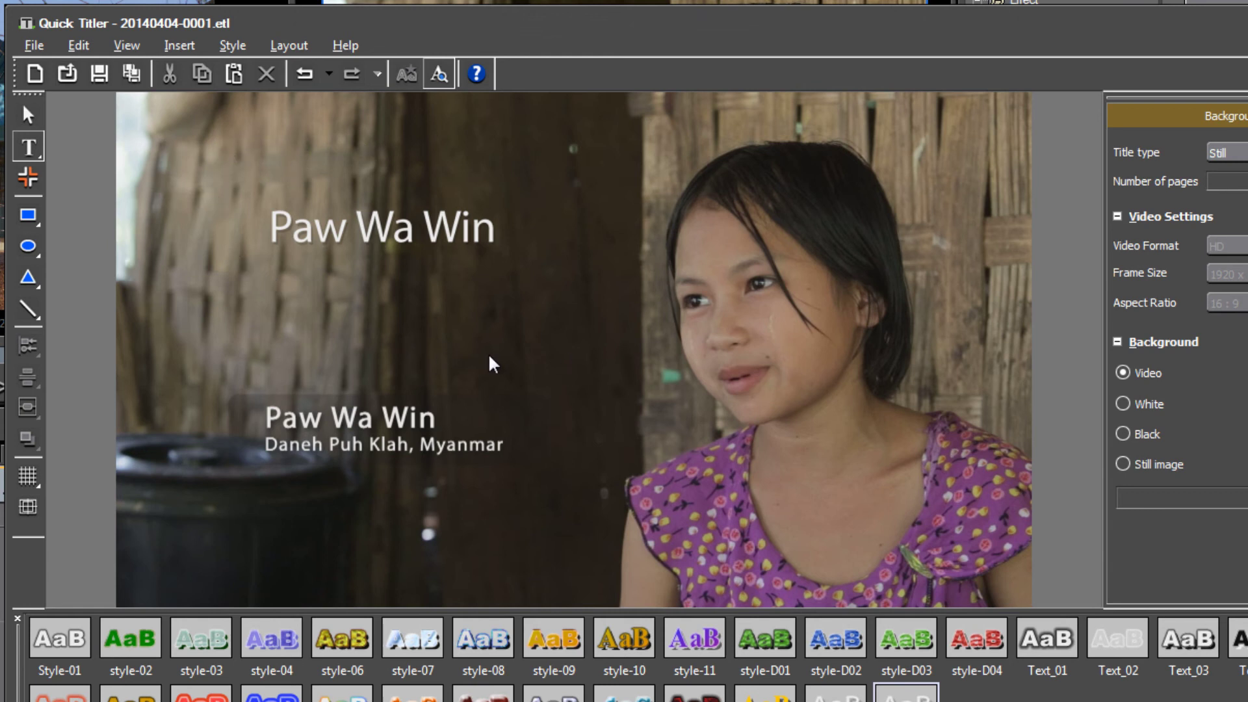
pyautogui.write('Daneh Pu')
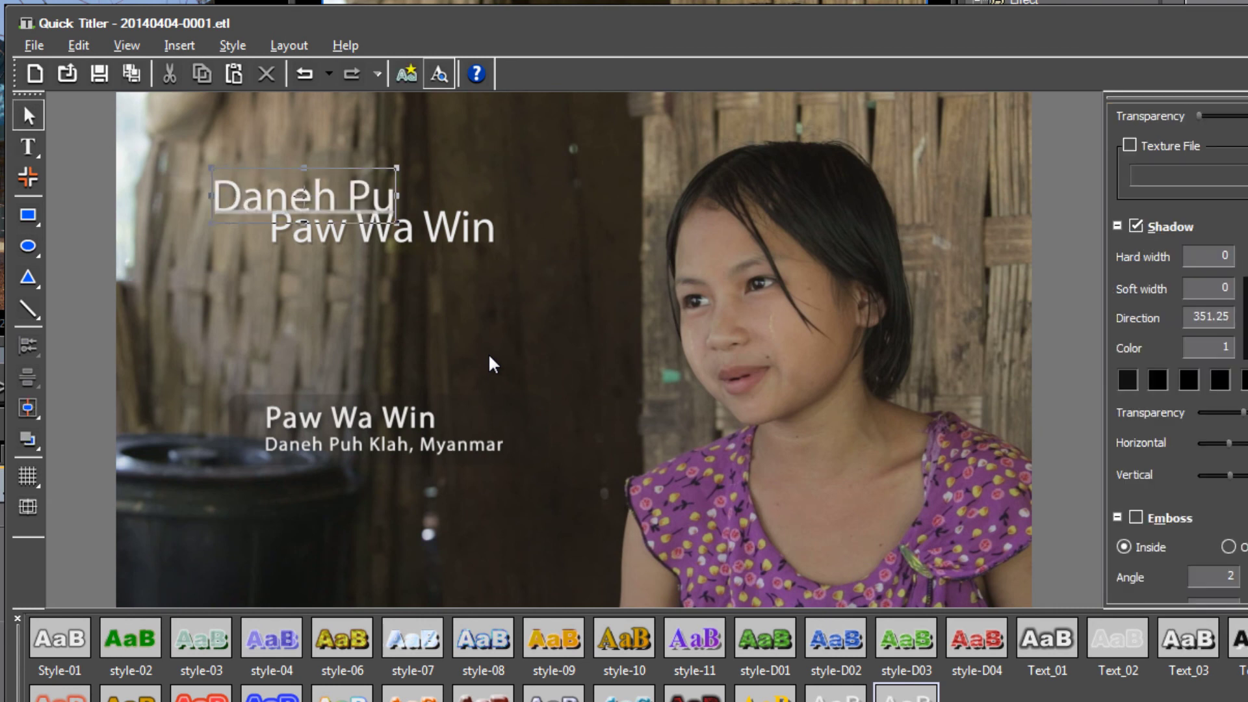
pyautogui.write('h Klah, Myanmar')
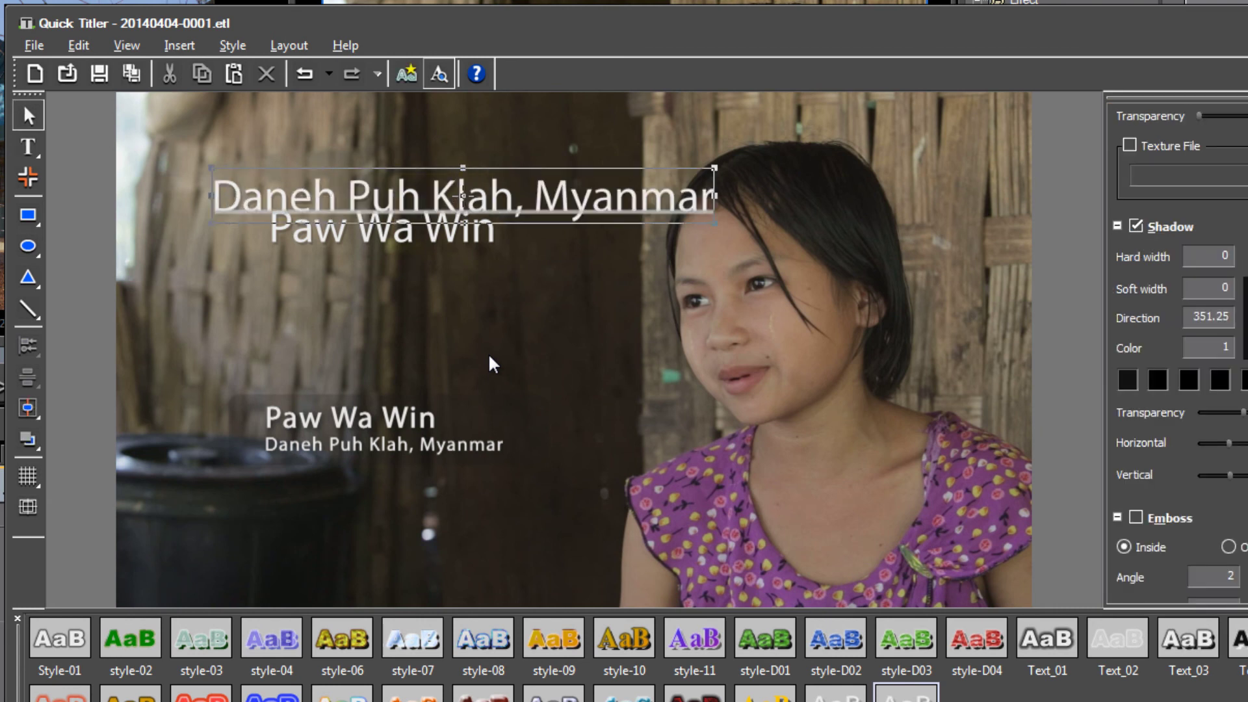
# Set the whole location line to font size 40.
pyautogui.click(503, 177)
pyautogui.moveTo(224, 198); pyautogui.dragTo(723, 207)
pyautogui.hotkey('ctrl', 'a')
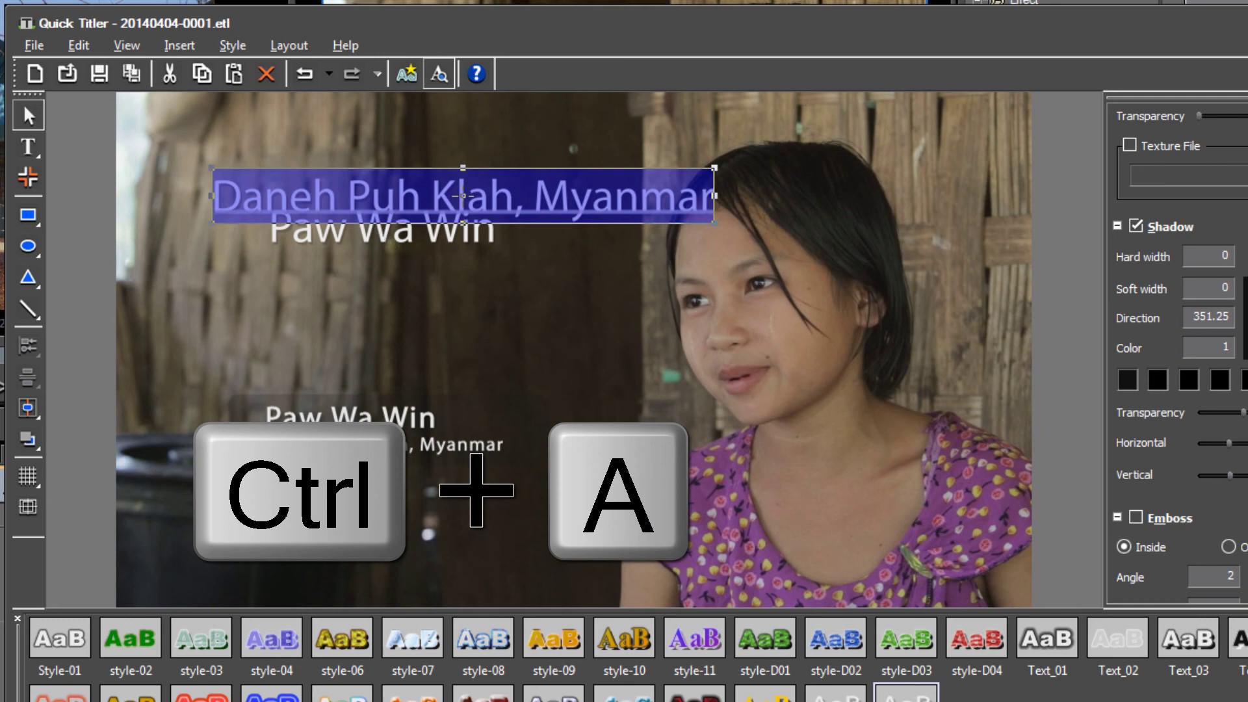
pyautogui.scroll(10, 1178, 351)
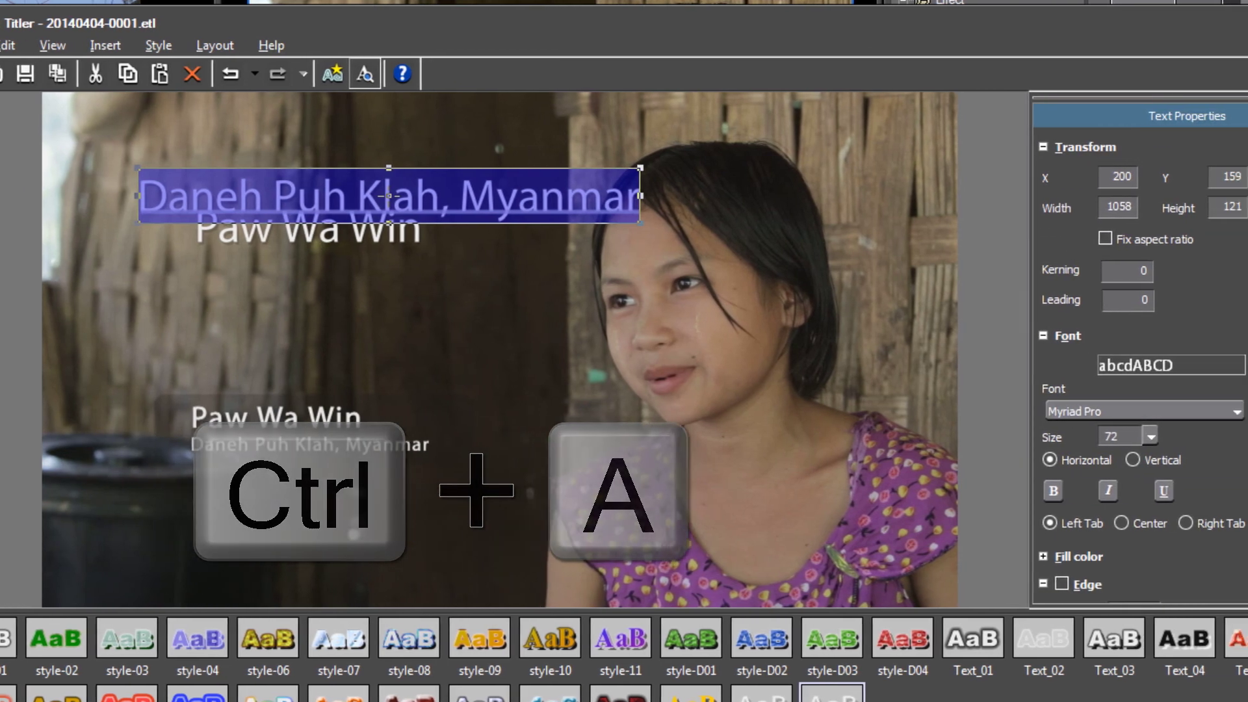
pyautogui.scroll(-3, 1123, 335)
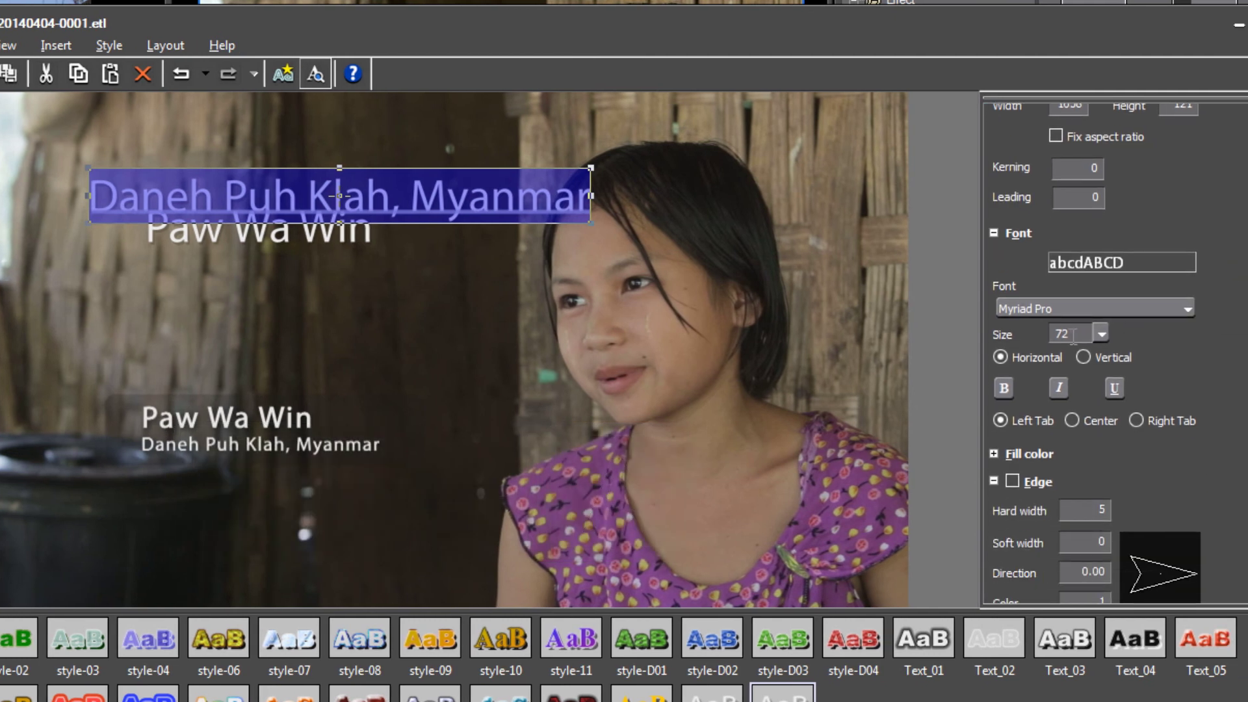
pyautogui.doubleClick(1074, 334)
pyautogui.write('40')
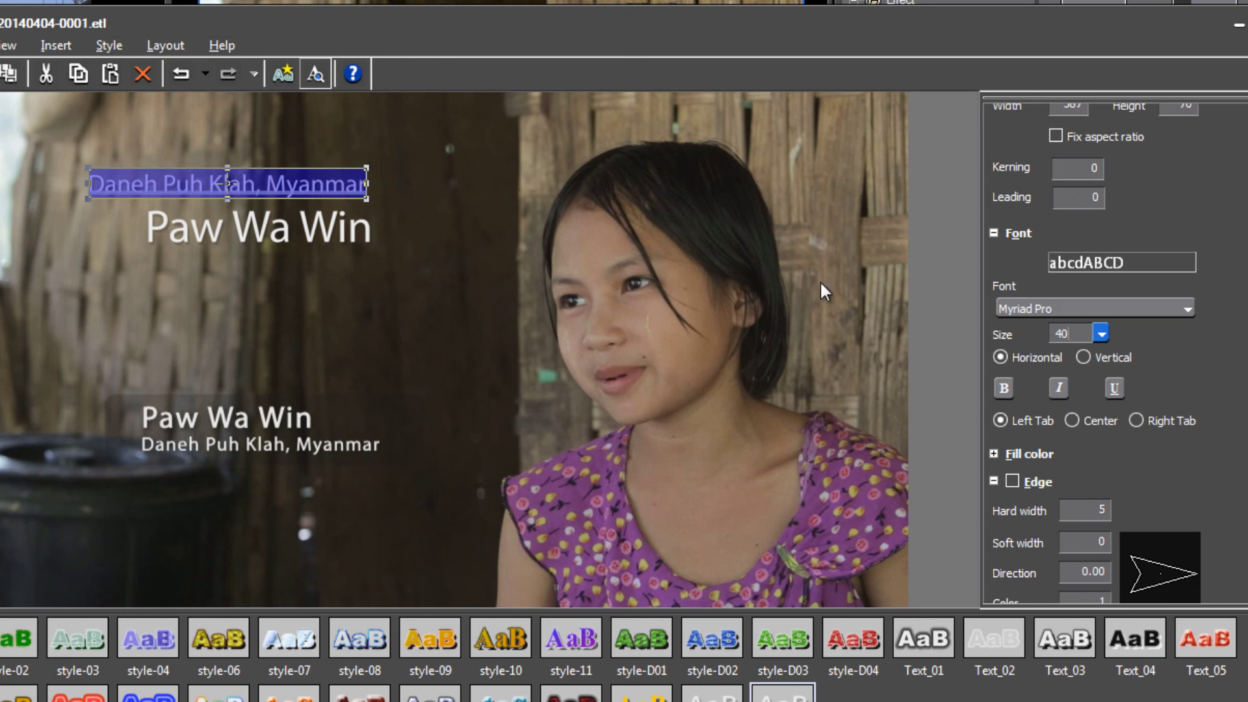
pyautogui.click(69, 123)
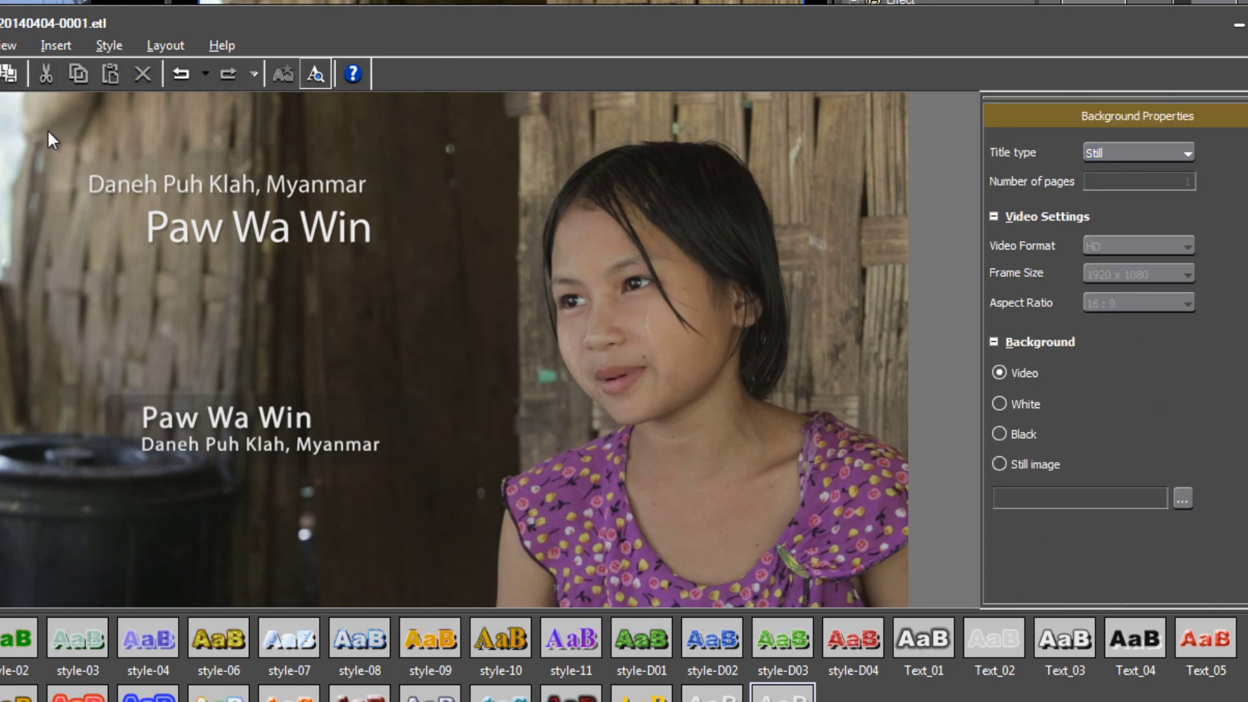
pyautogui.click(219, 184)
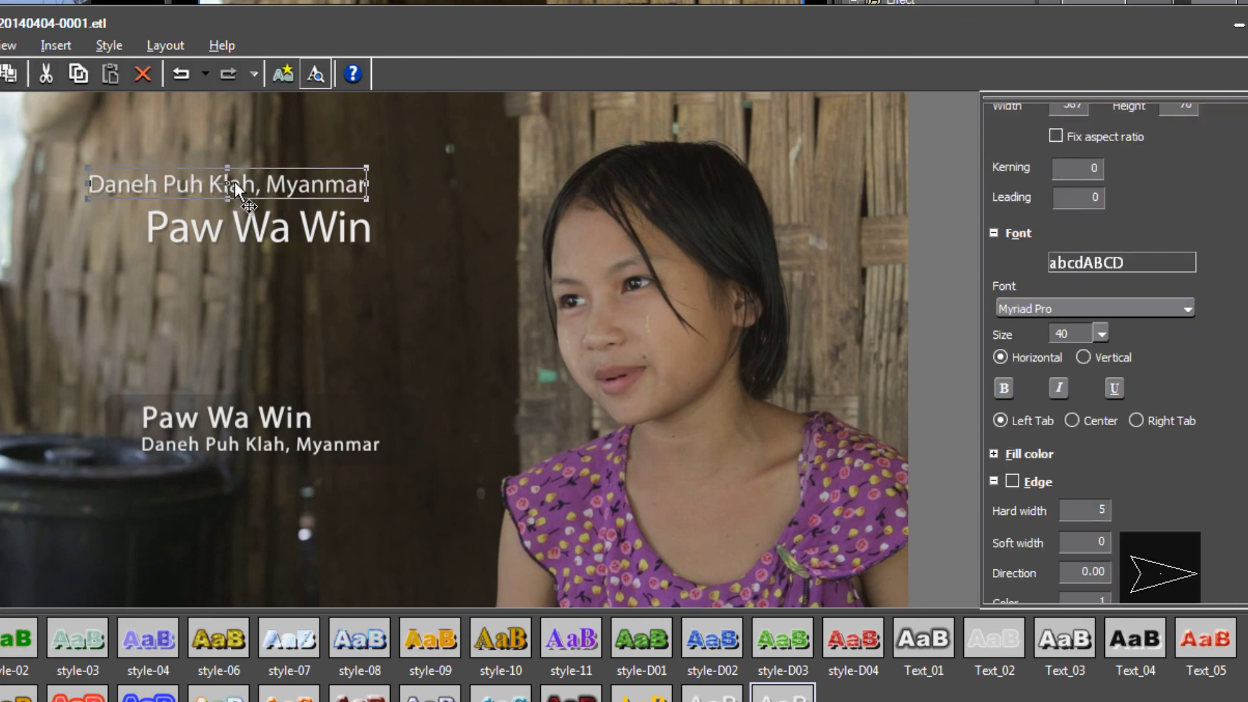
pyautogui.moveTo(253, 181); pyautogui.dragTo(310, 261)
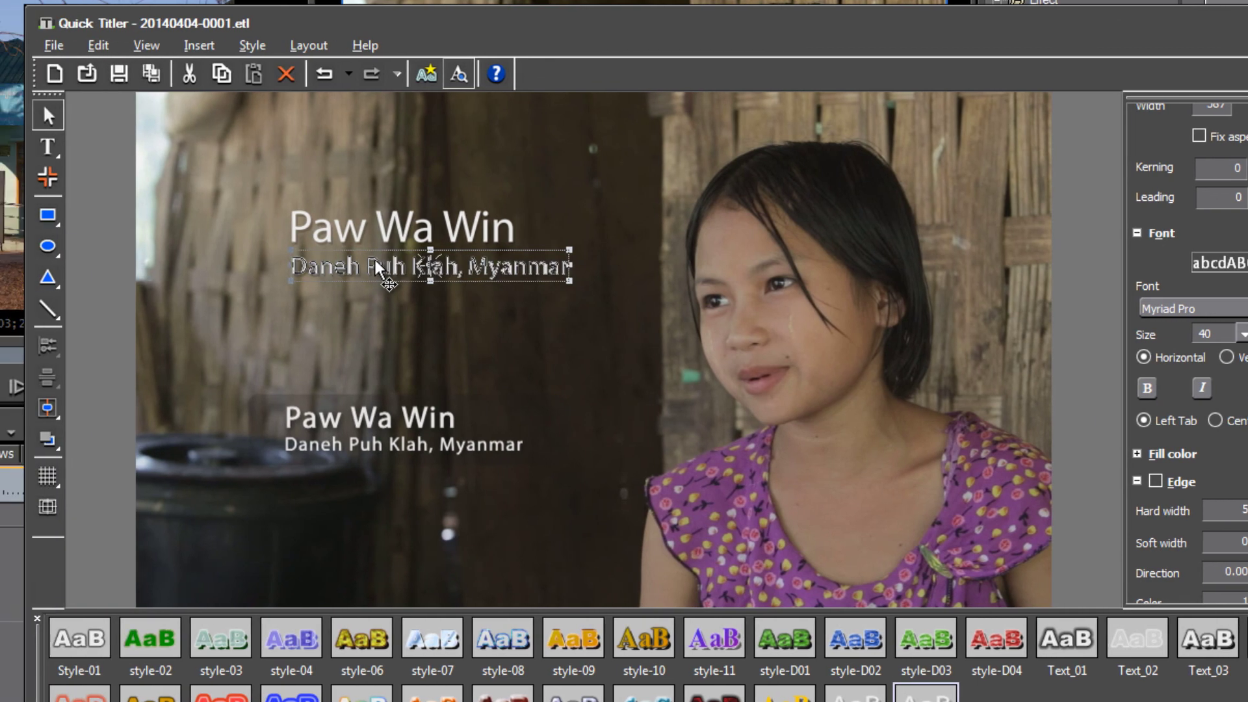
# Turn on the title-safe area guides, leaving the alignment grid off.
pyautogui.click(400, 305)
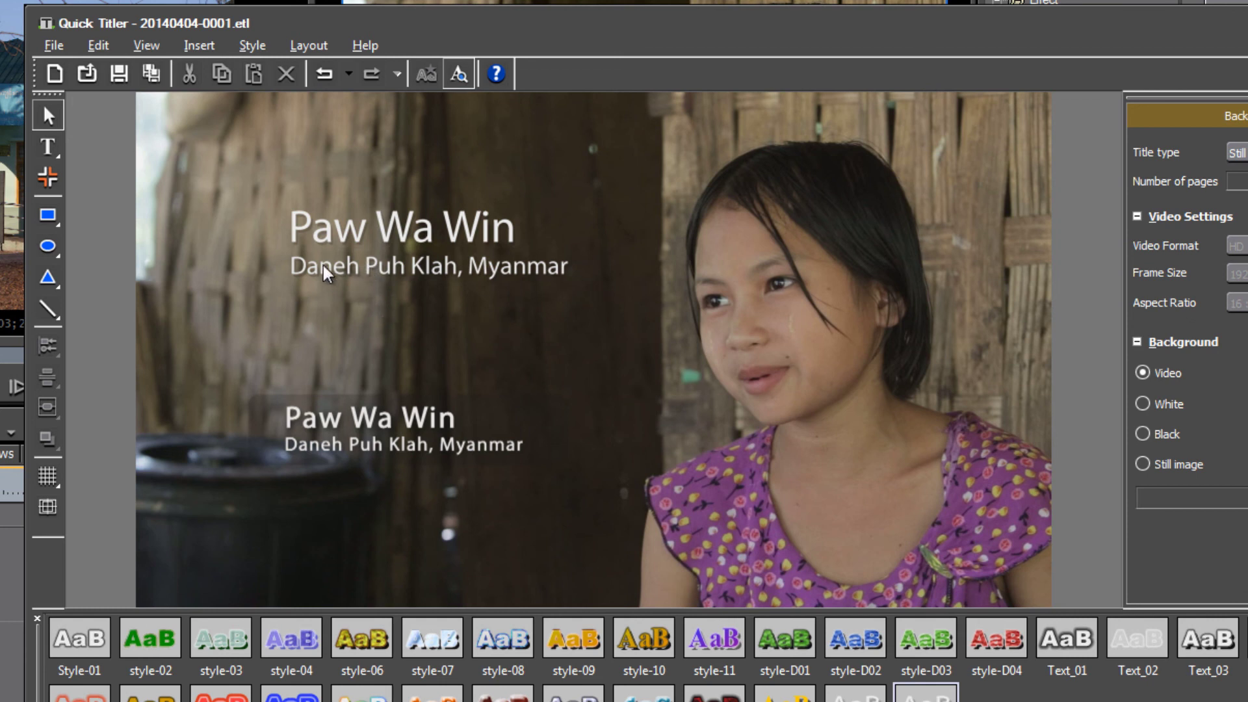
pyautogui.click(49, 481)
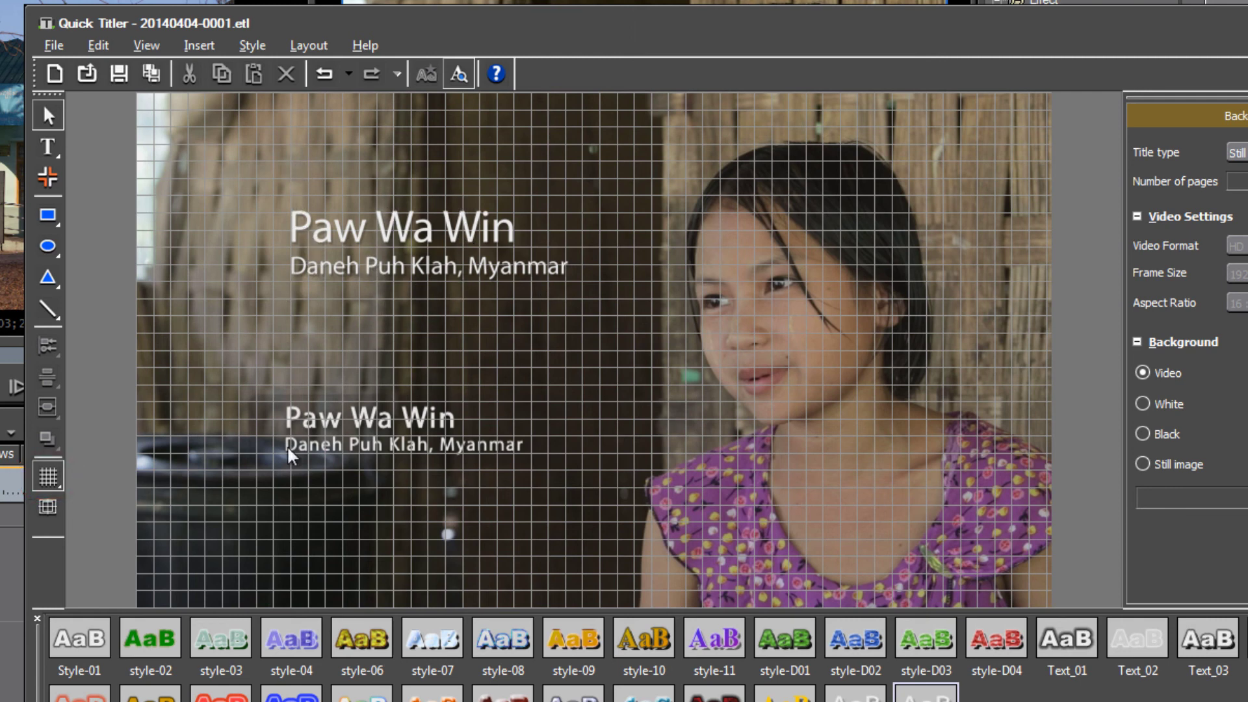
pyautogui.click(46, 480)
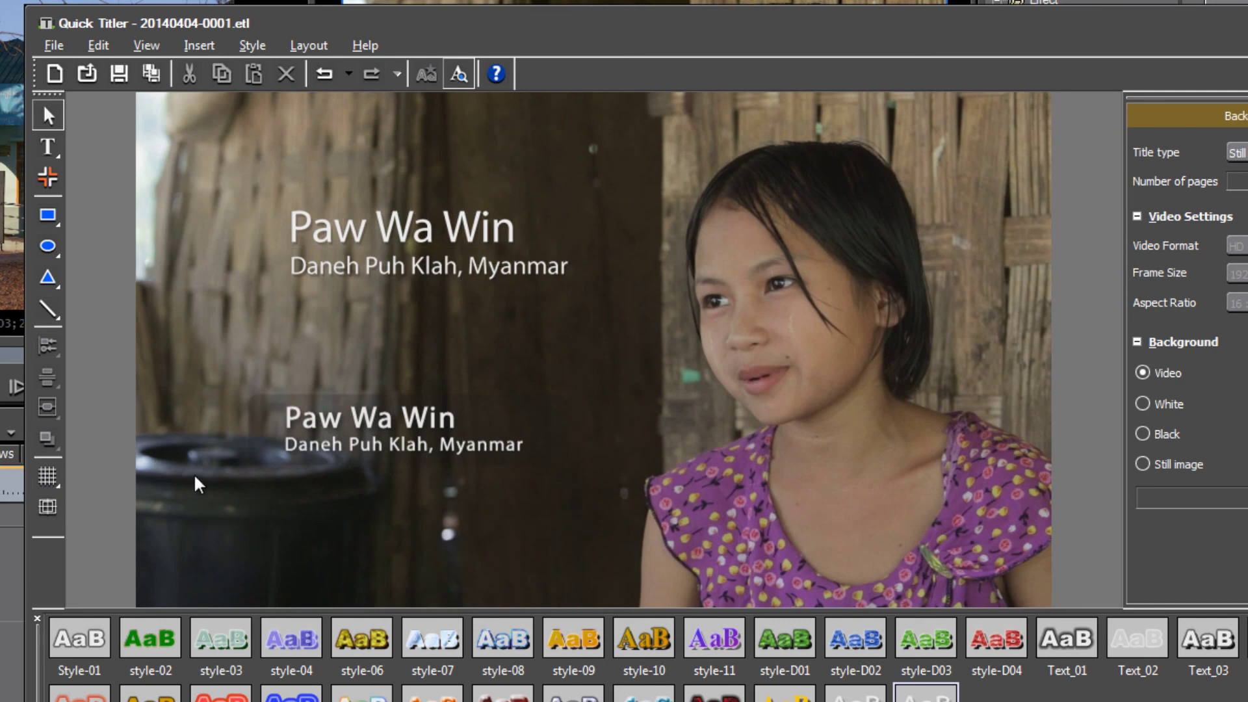
pyautogui.click(50, 509)
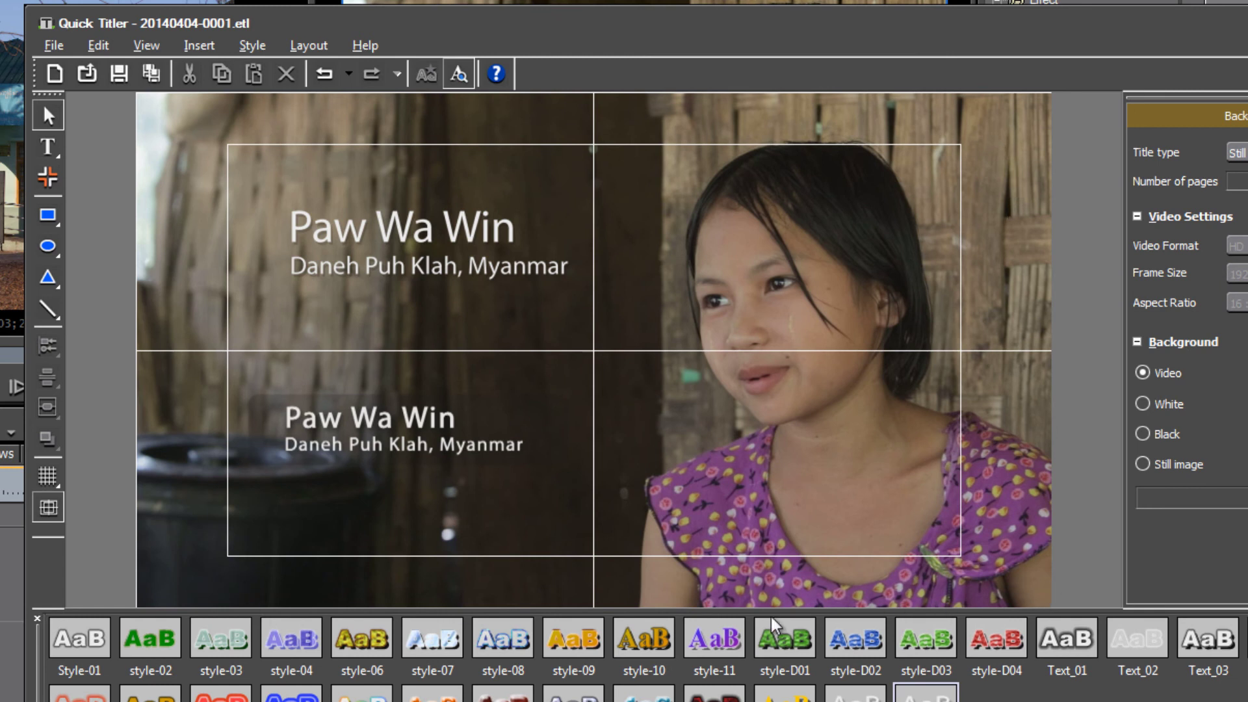
# Shrink the 'Daneh Puh Klah, Myanmar' subtitle from size 40 to 36.
pyautogui.click(426, 275)
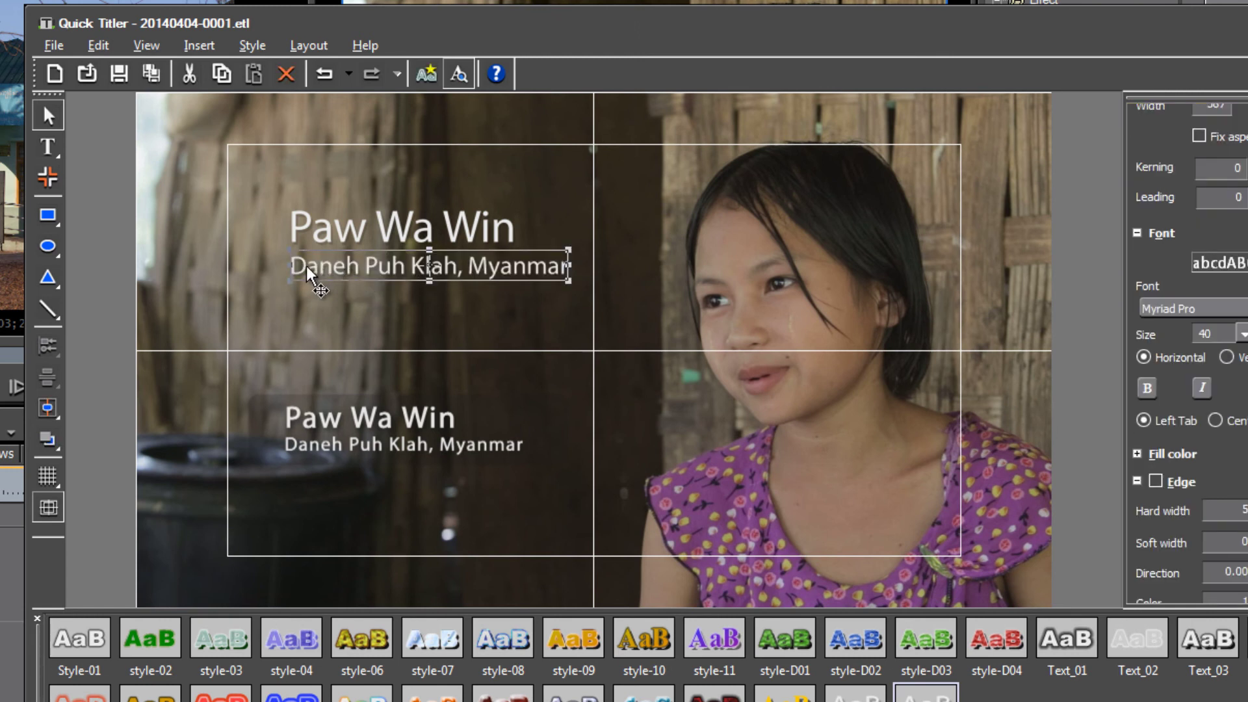
pyautogui.click(52, 148)
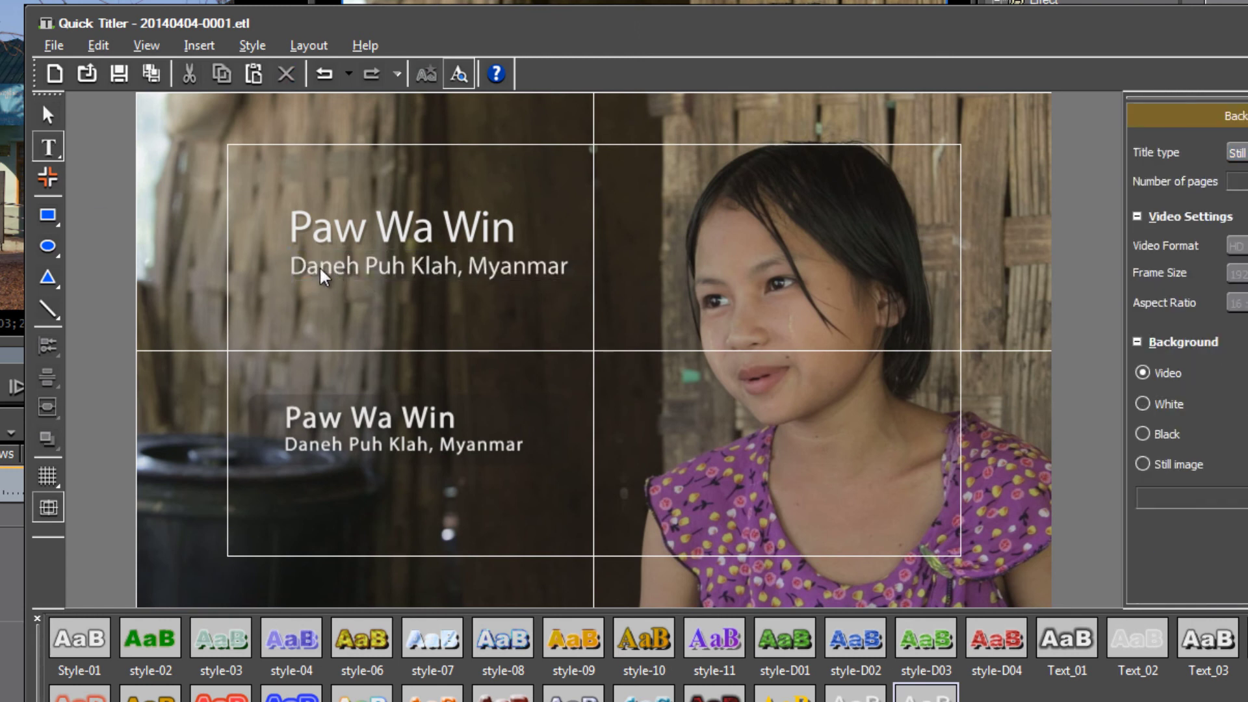
pyautogui.click(363, 268)
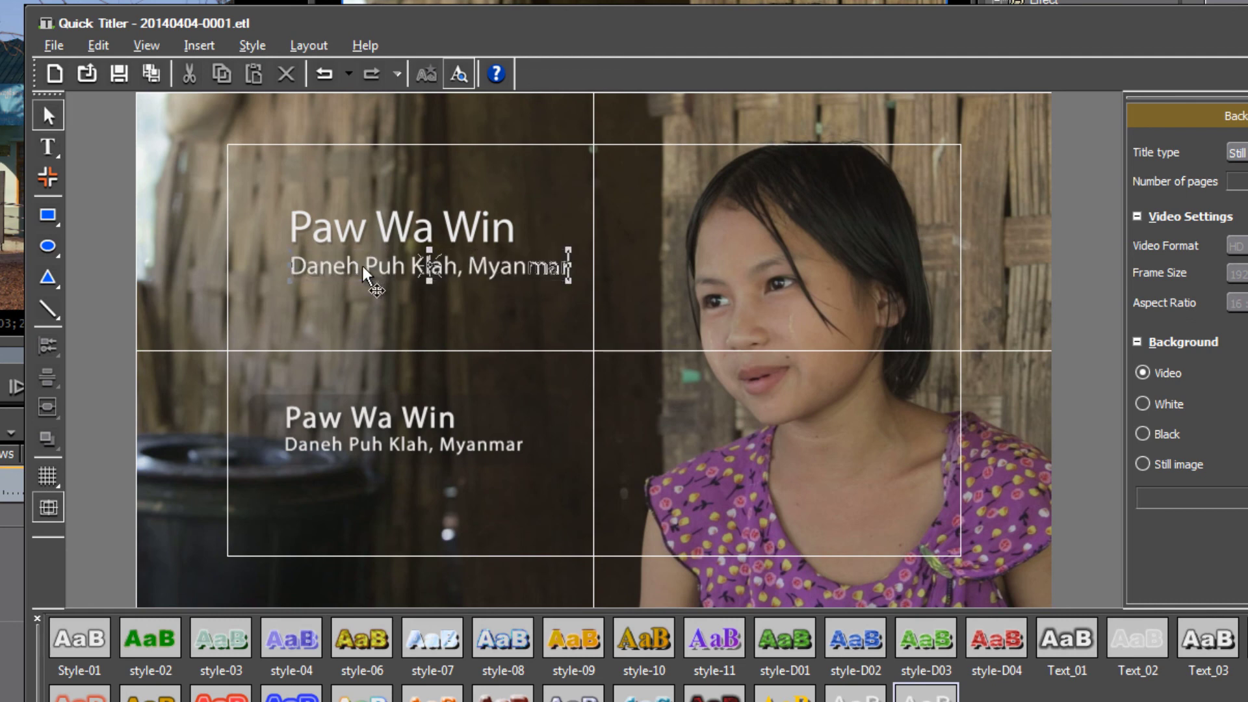
pyautogui.doubleClick(328, 266)
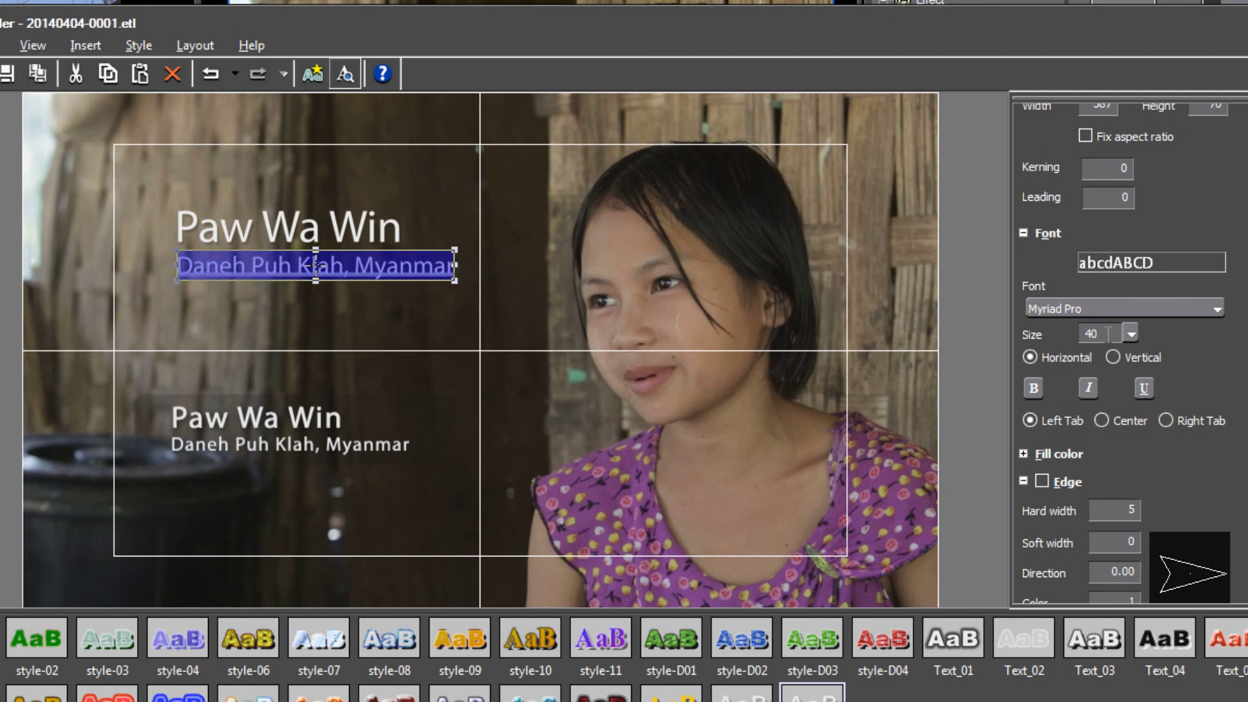
pyautogui.moveTo(1127, 334); pyautogui.dragTo(1113, 333)
pyautogui.write('36')
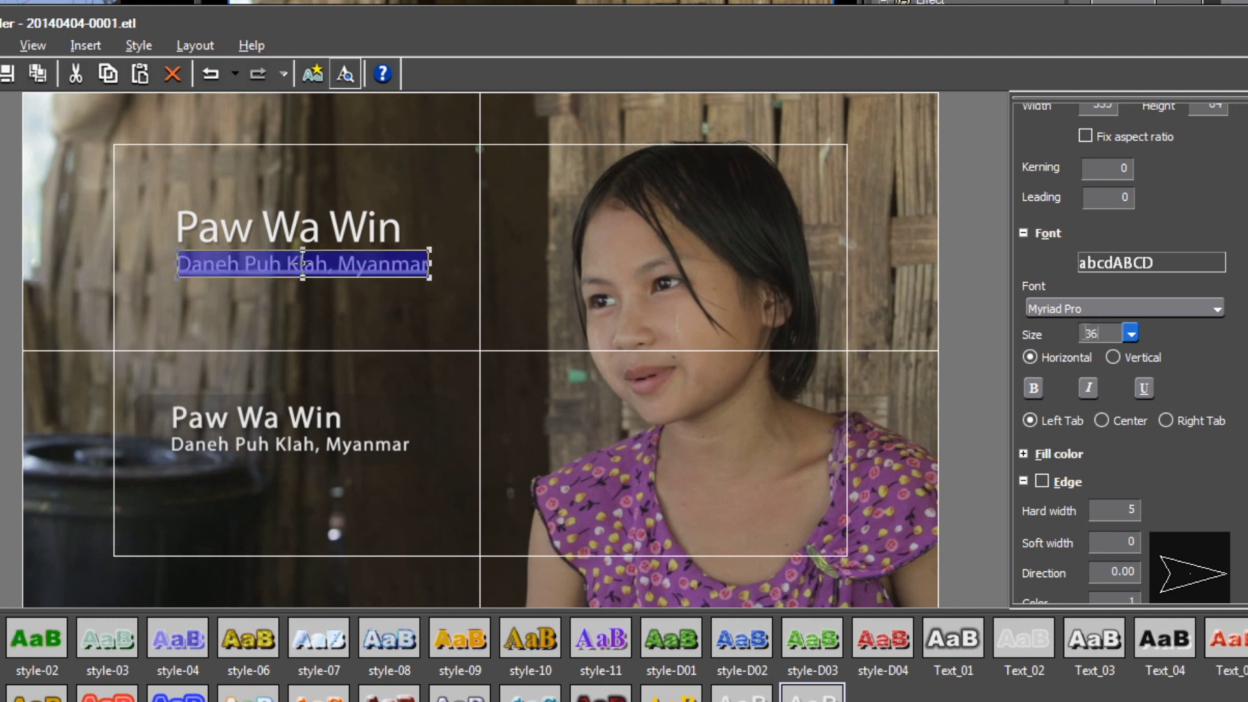
pyautogui.click(530, 326)
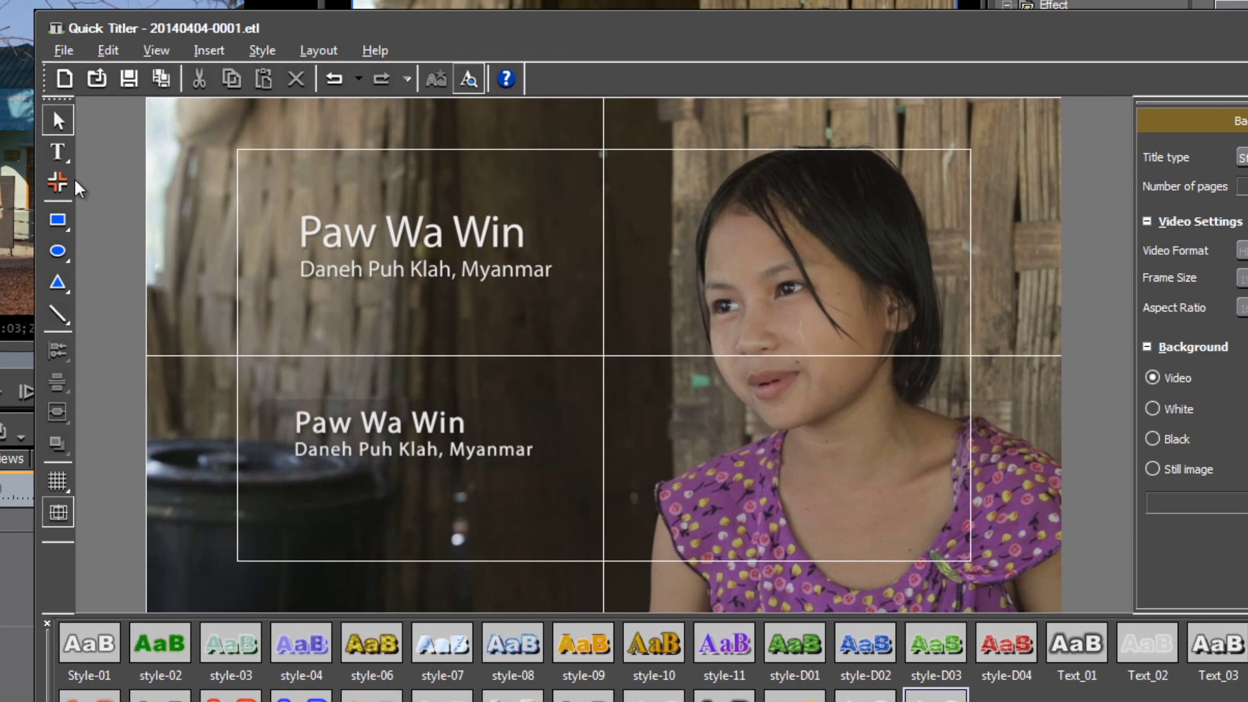
# Draw a dark rectangle around the heading and location lines, trimmed to 663 by 196.
pyautogui.click(58, 222)
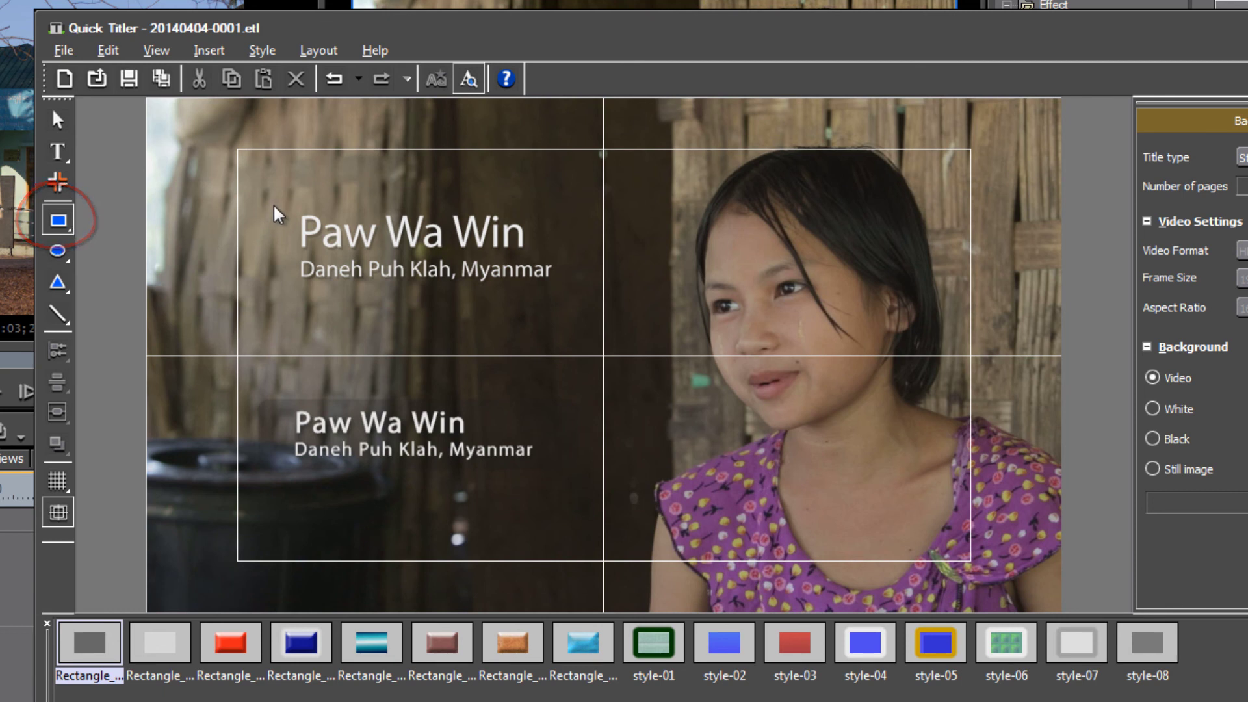
pyautogui.moveTo(270, 207)
pyautogui.mouseDown()
pyautogui.moveTo(310, 281)
pyautogui.moveTo(393, 304)
pyautogui.moveTo(591, 309)
pyautogui.moveTo(590, 295)
pyautogui.moveTo(588, 312)
pyautogui.moveTo(590, 298)
pyautogui.mouseUp()
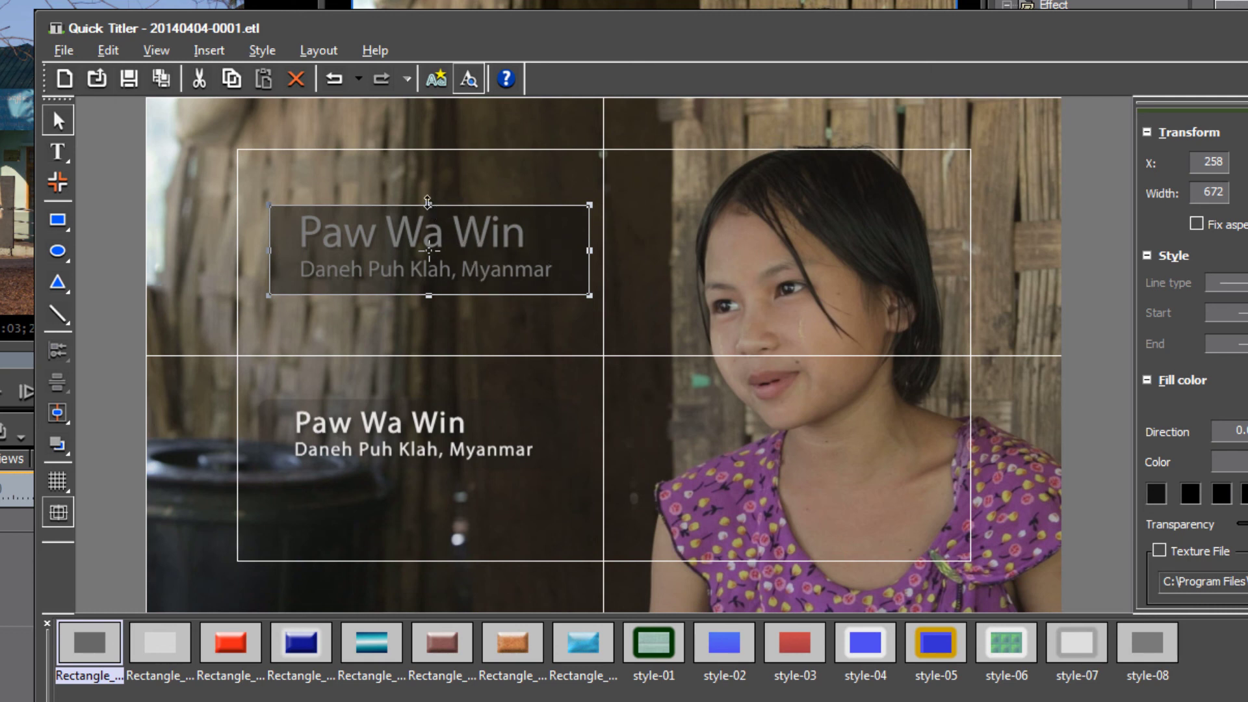
pyautogui.moveTo(429, 202); pyautogui.dragTo(429, 199)
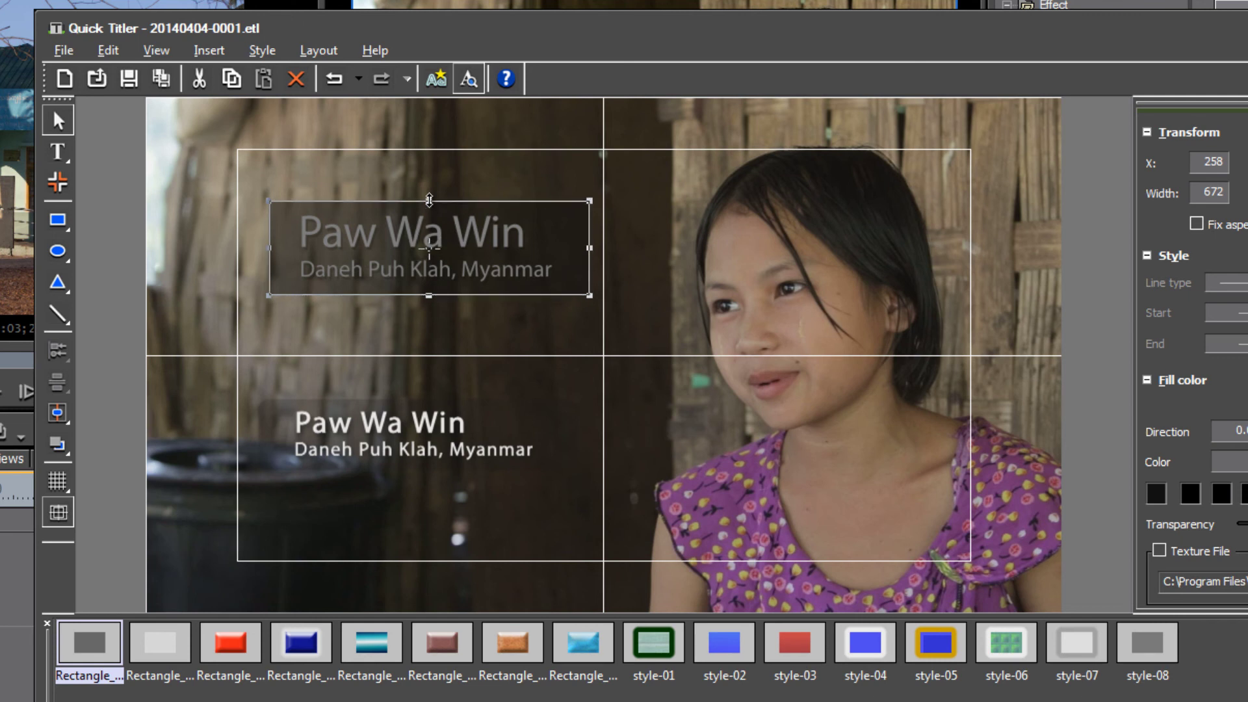
pyautogui.moveTo(427, 298); pyautogui.dragTo(428, 296)
pyautogui.moveTo(269, 249); pyautogui.dragTo(274, 249)
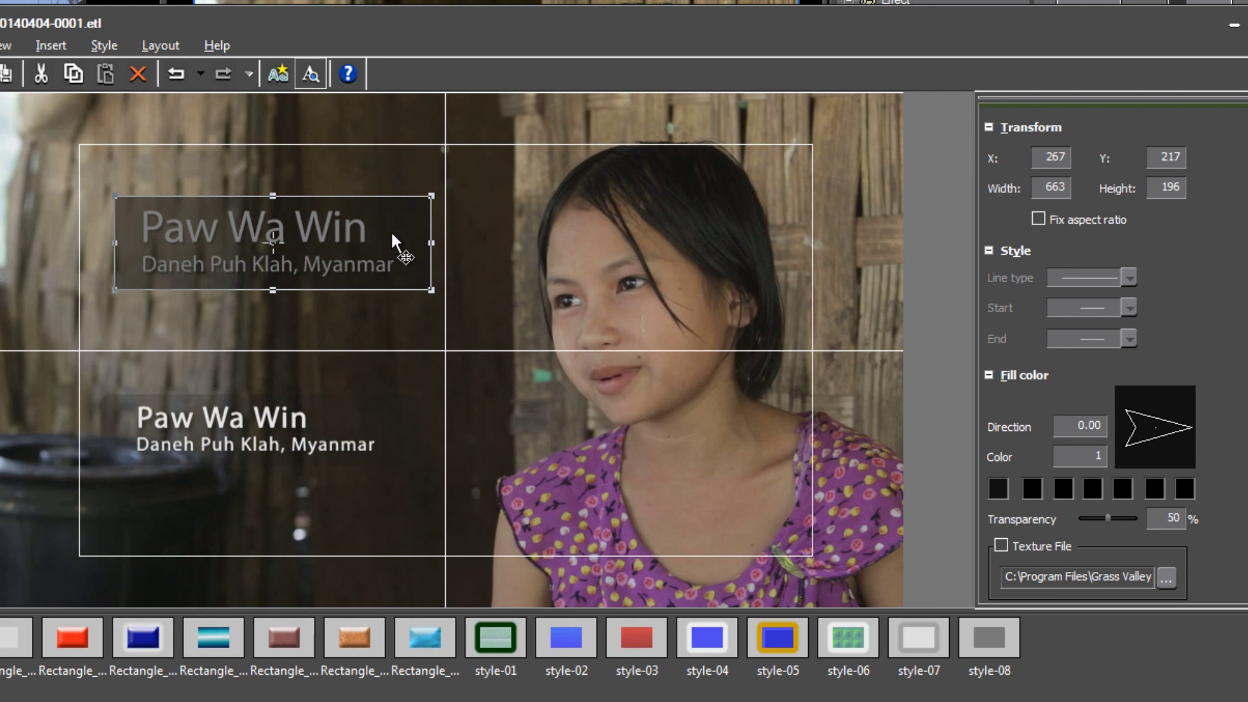
# Send the dark backing rectangle to the back, behind the heading and location text.
pyautogui.click(166, 46)
pyautogui.moveTo(186, 73)
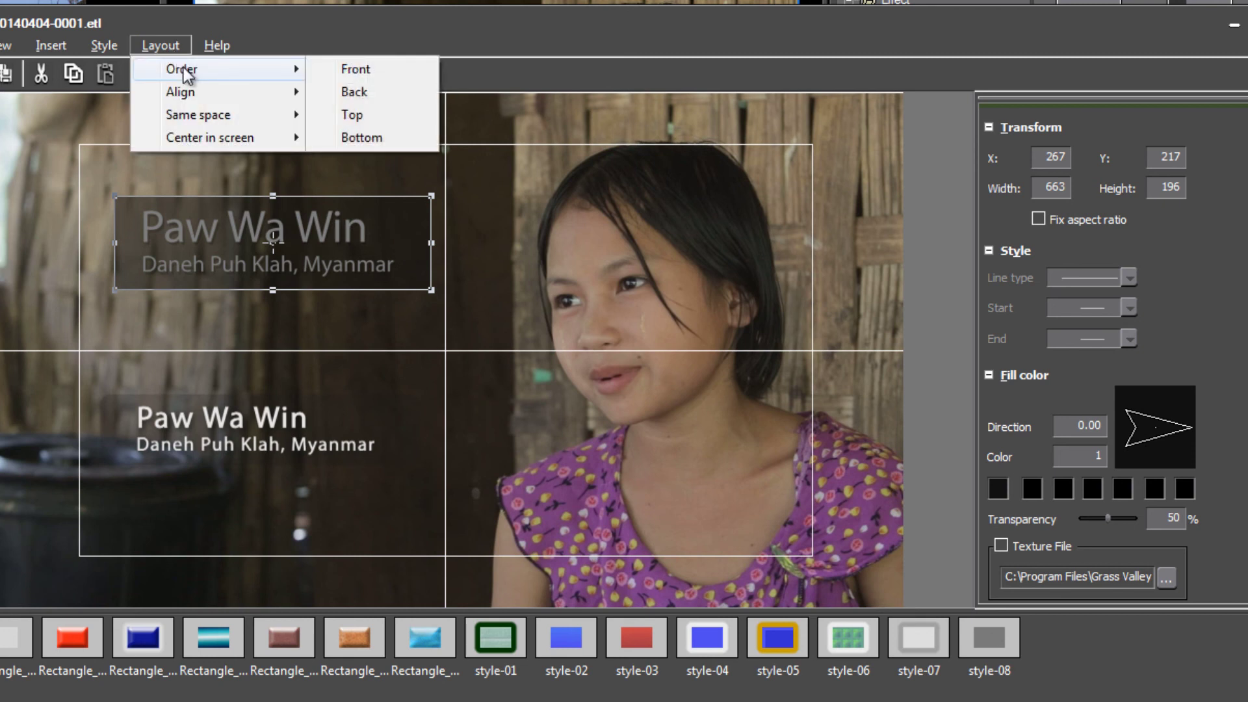
pyautogui.click(360, 92)
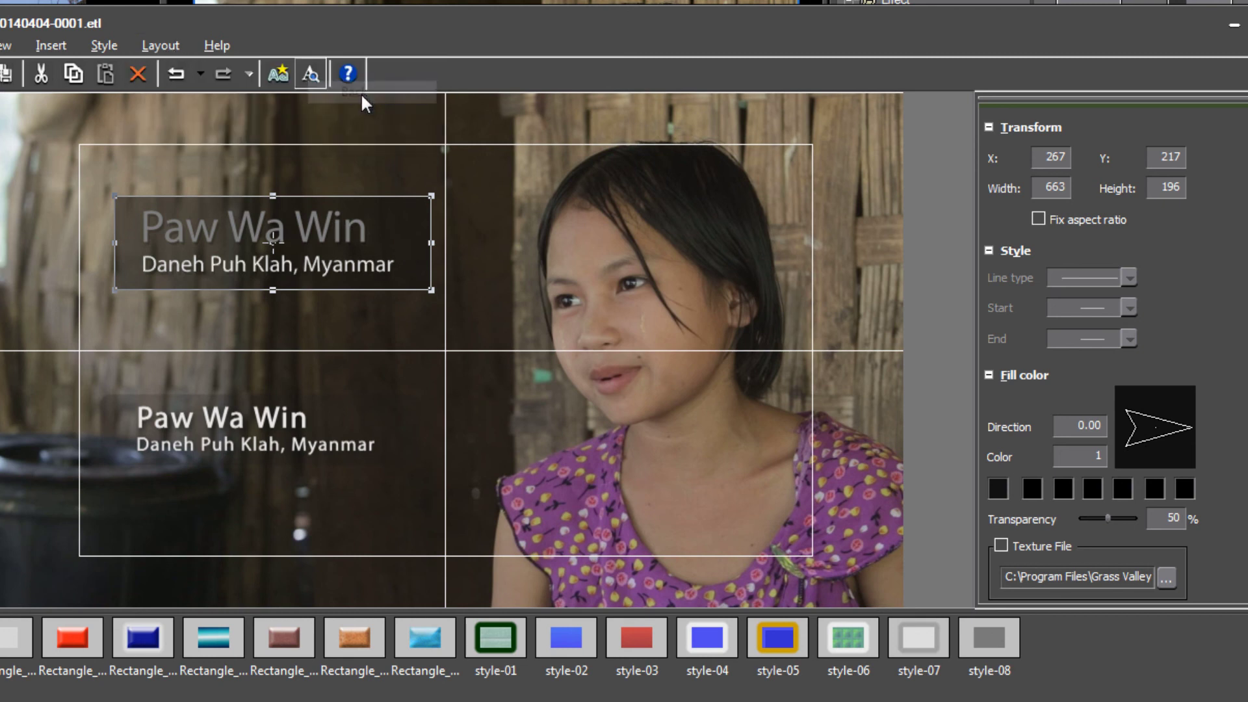
pyautogui.click(151, 45)
pyautogui.moveTo(174, 70)
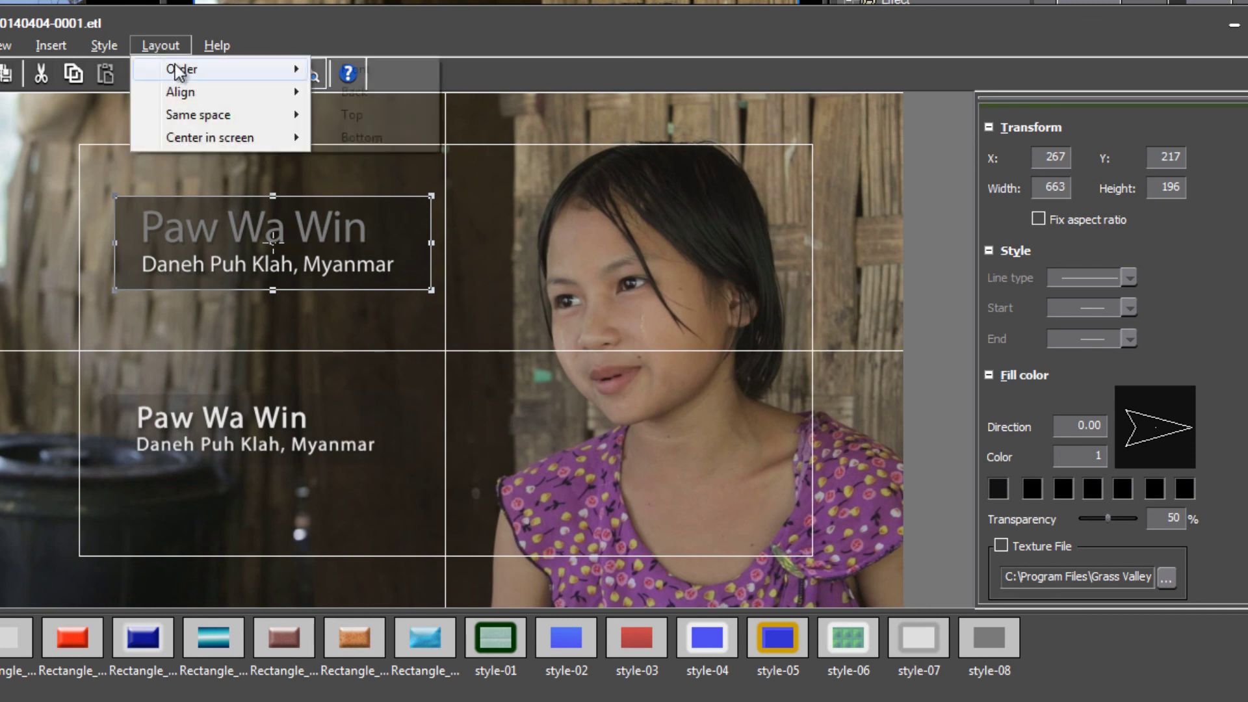
pyautogui.click(369, 94)
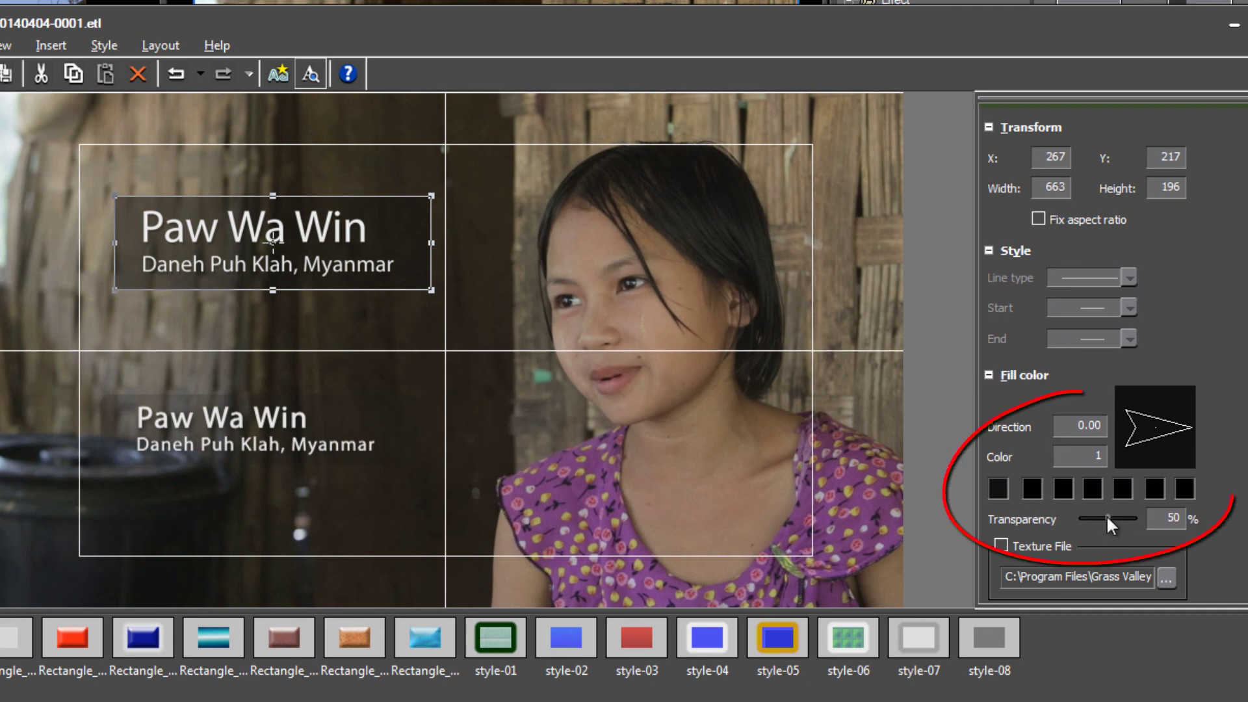
# Raise the backing box's transparency to 73% and nudge the top title box into place.
pyautogui.moveTo(1108, 517)
pyautogui.mouseDown()
pyautogui.moveTo(1089, 516)
pyautogui.moveTo(1118, 517)
pyautogui.mouseUp()
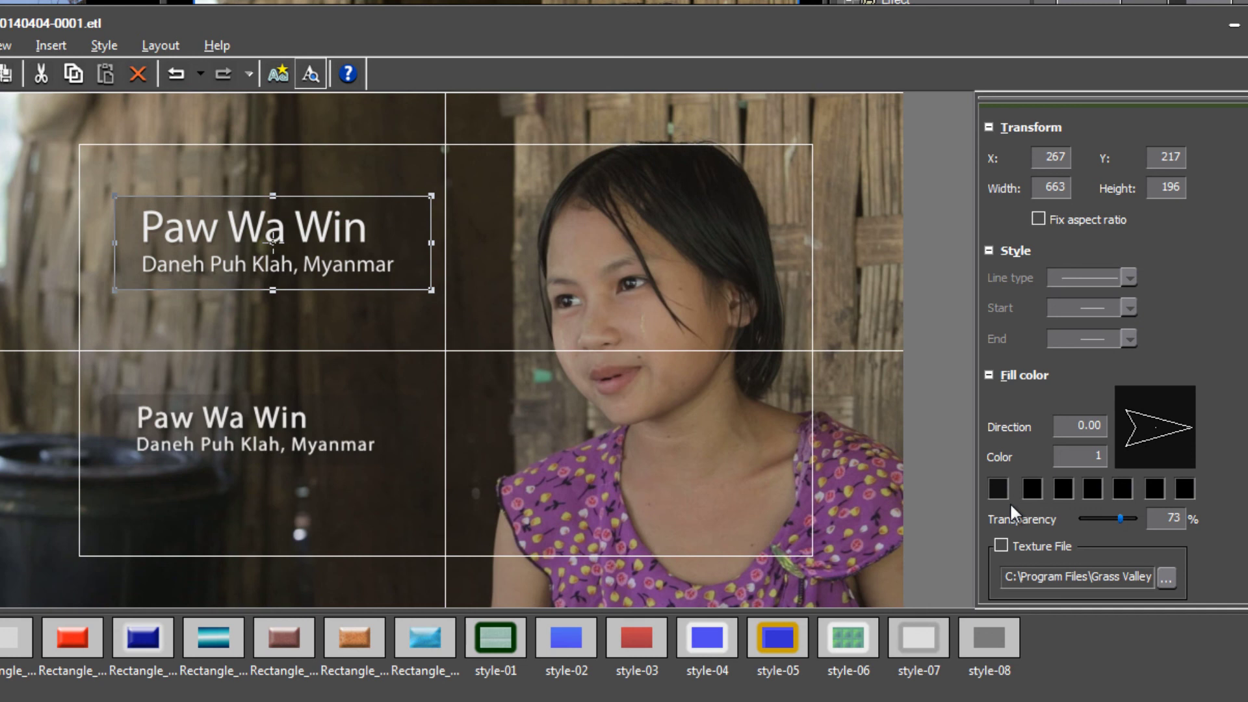
pyautogui.click(369, 319)
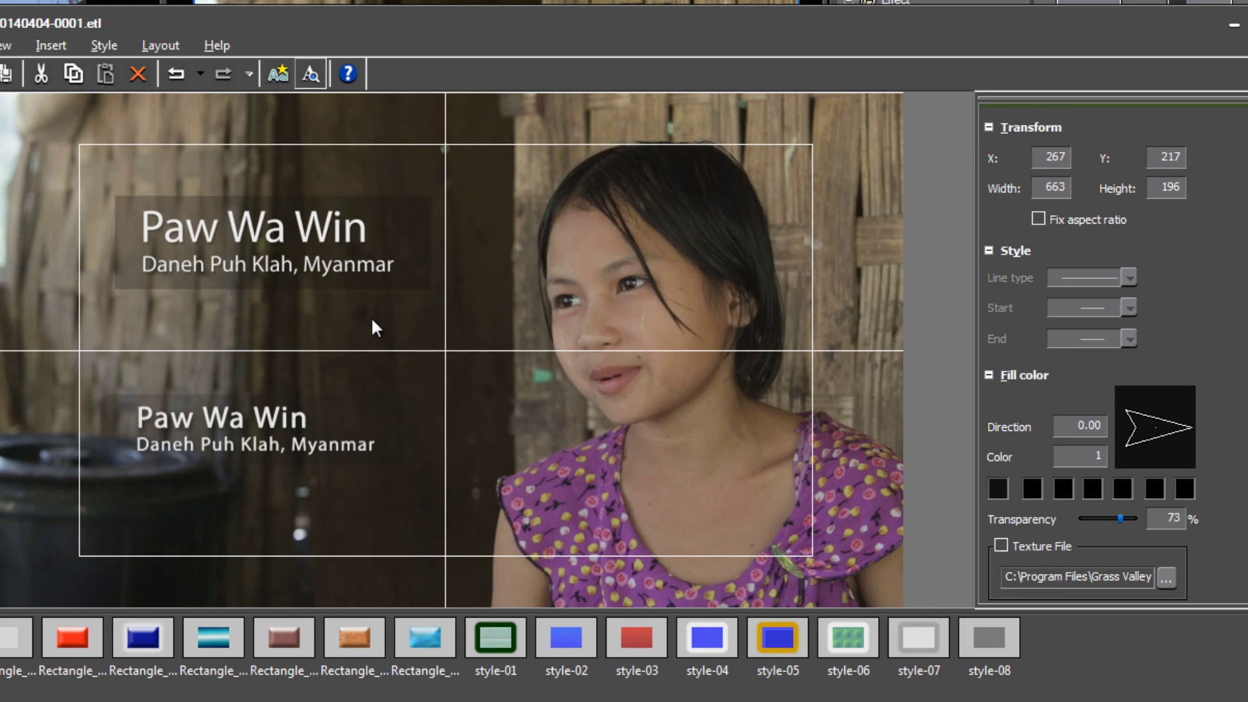
pyautogui.click(400, 236)
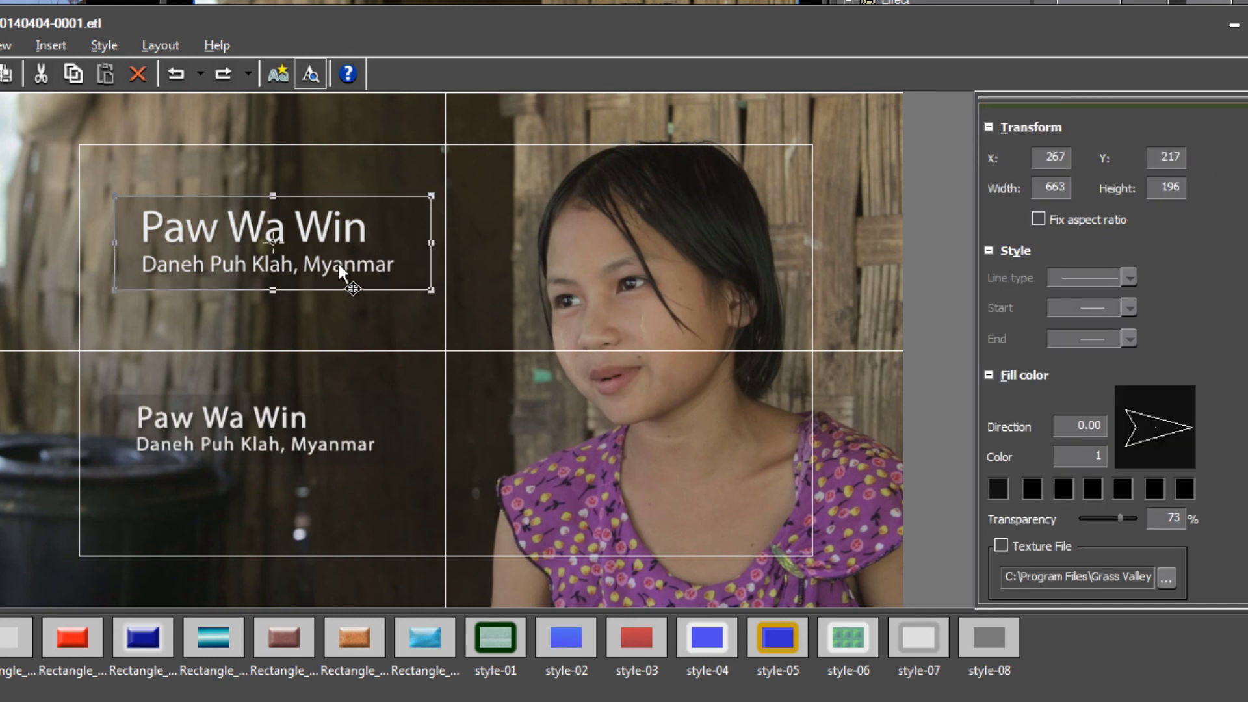
pyautogui.moveTo(338, 264); pyautogui.dragTo(402, 394)
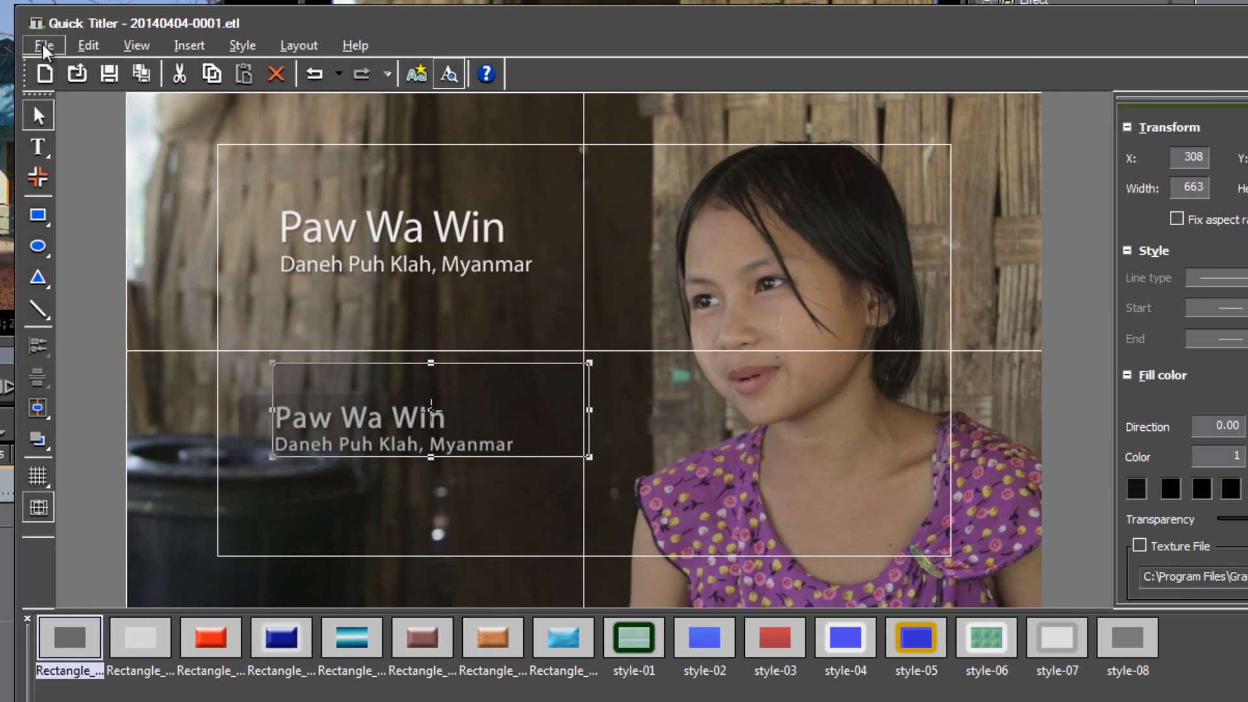
# Save the lower-third title and file its clip into the Graphics bin folder.
pyautogui.click(7, 46)
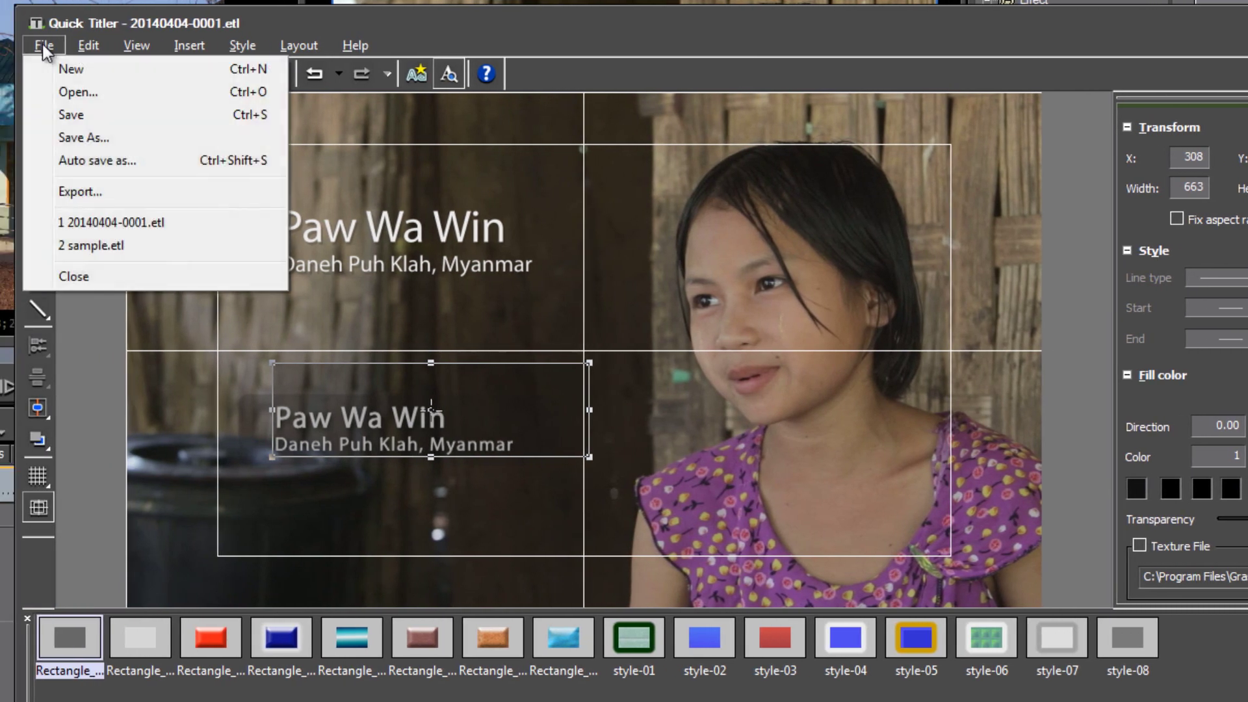
pyautogui.click(73, 116)
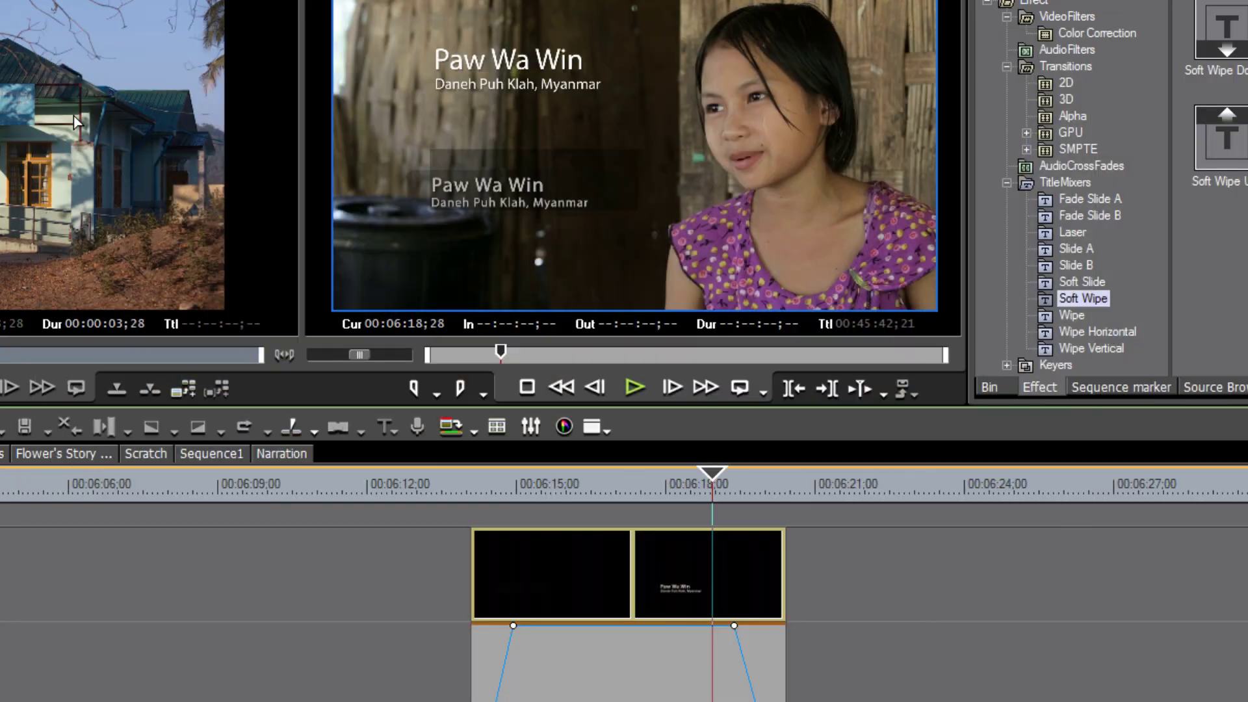
pyautogui.click(1002, 385)
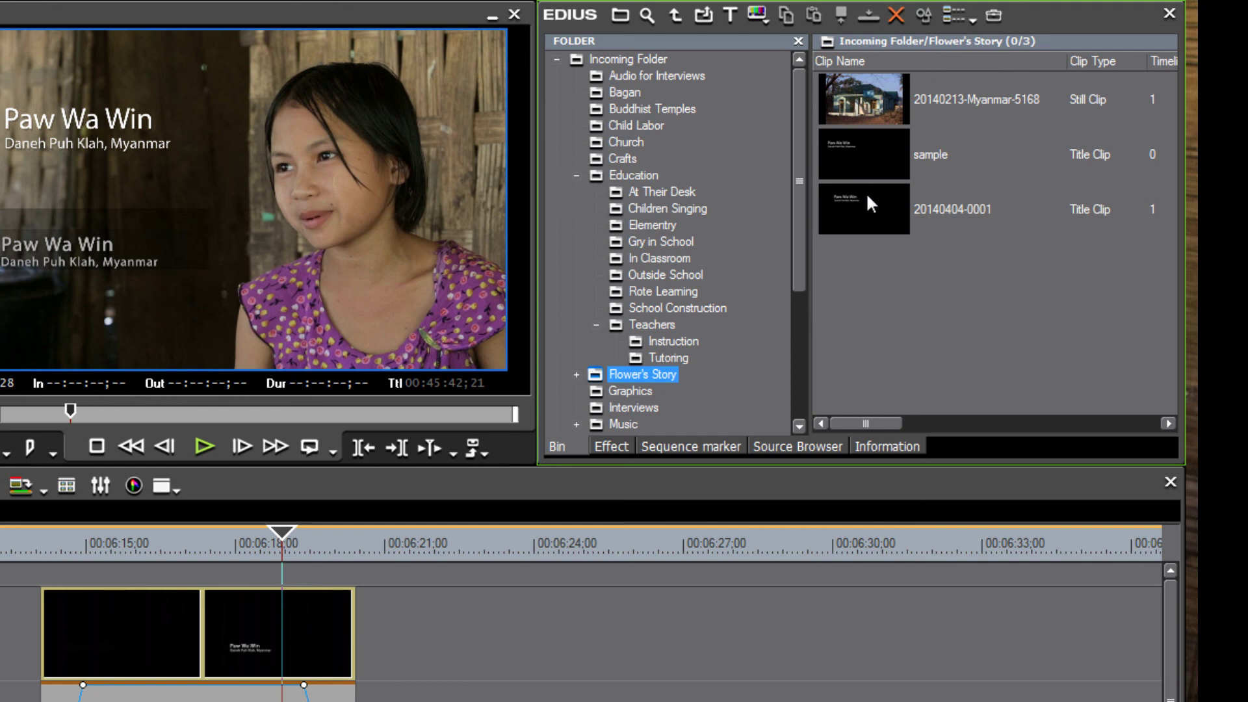
pyautogui.moveTo(876, 206); pyautogui.dragTo(692, 242)
pyautogui.click(629, 243)
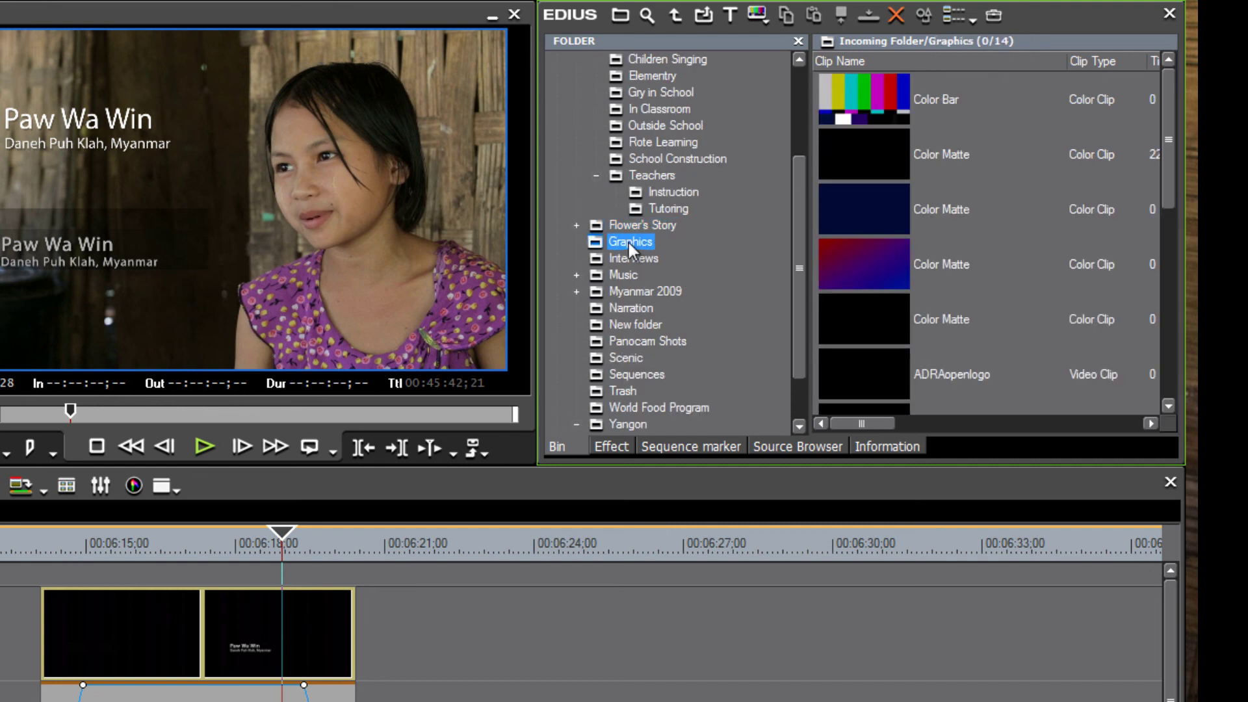
pyautogui.moveTo(1167, 162); pyautogui.dragTo(1172, 430)
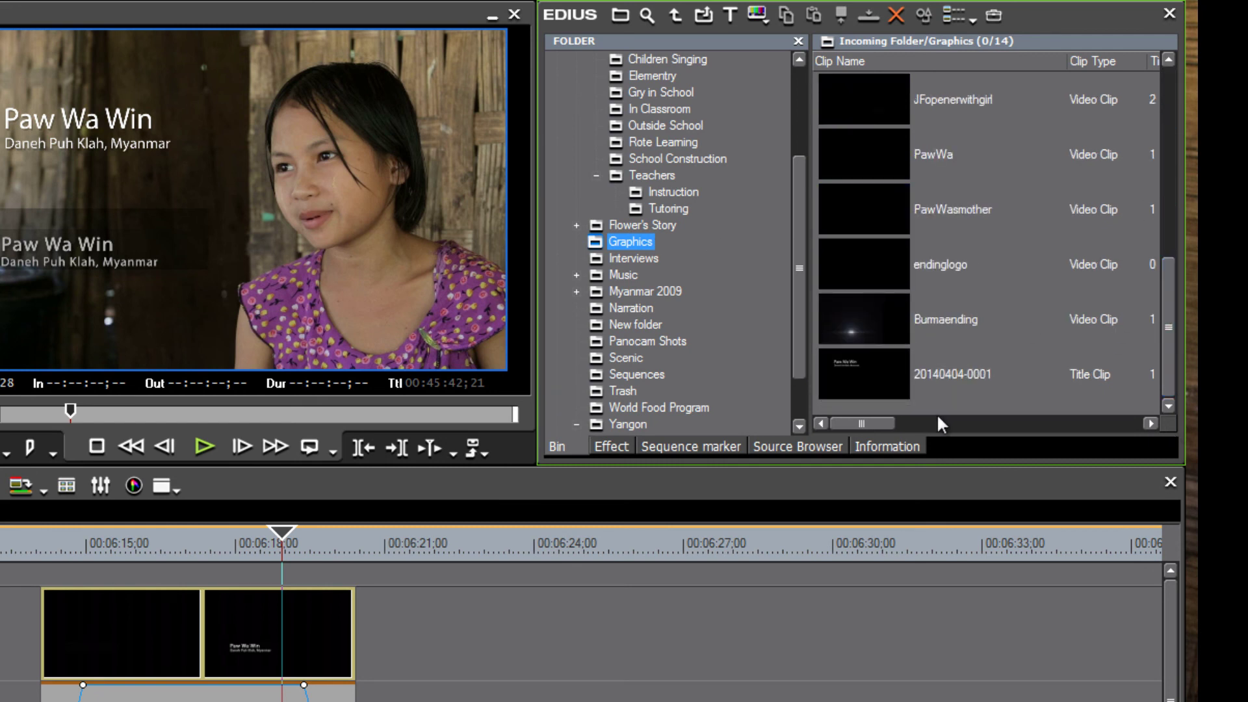
pyautogui.click(961, 379)
pyautogui.click(962, 377)
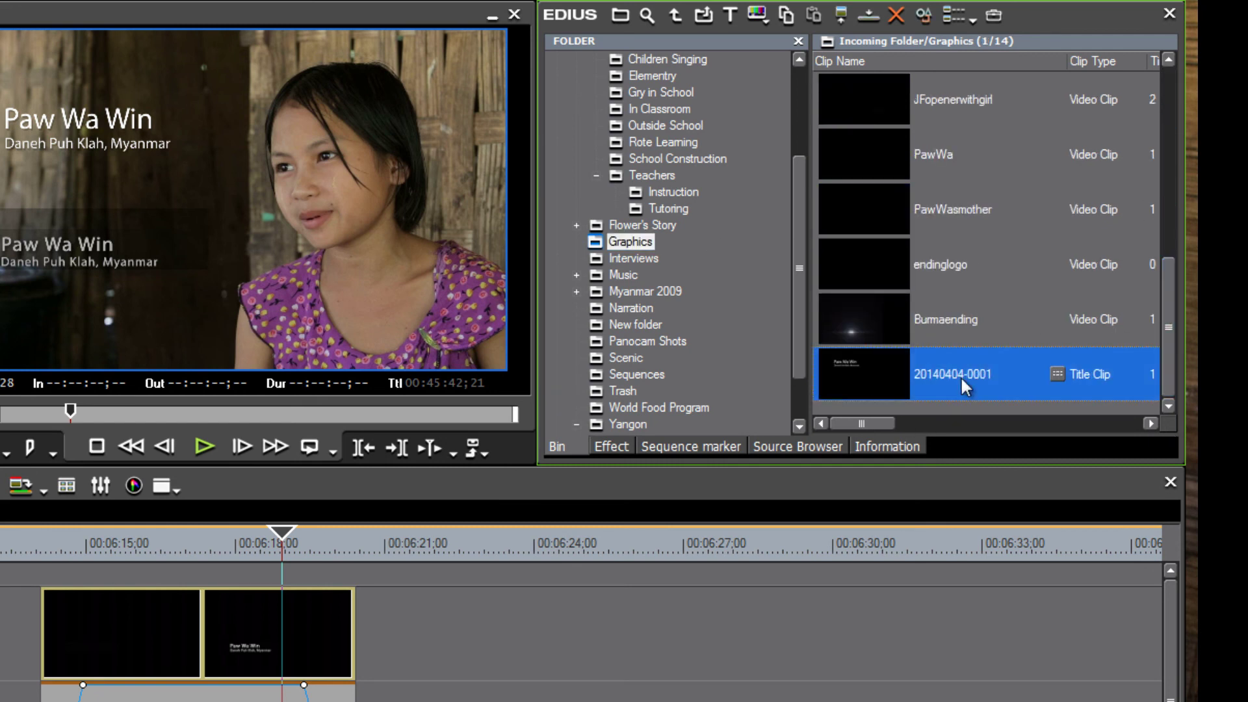
pyautogui.write('Paws title')
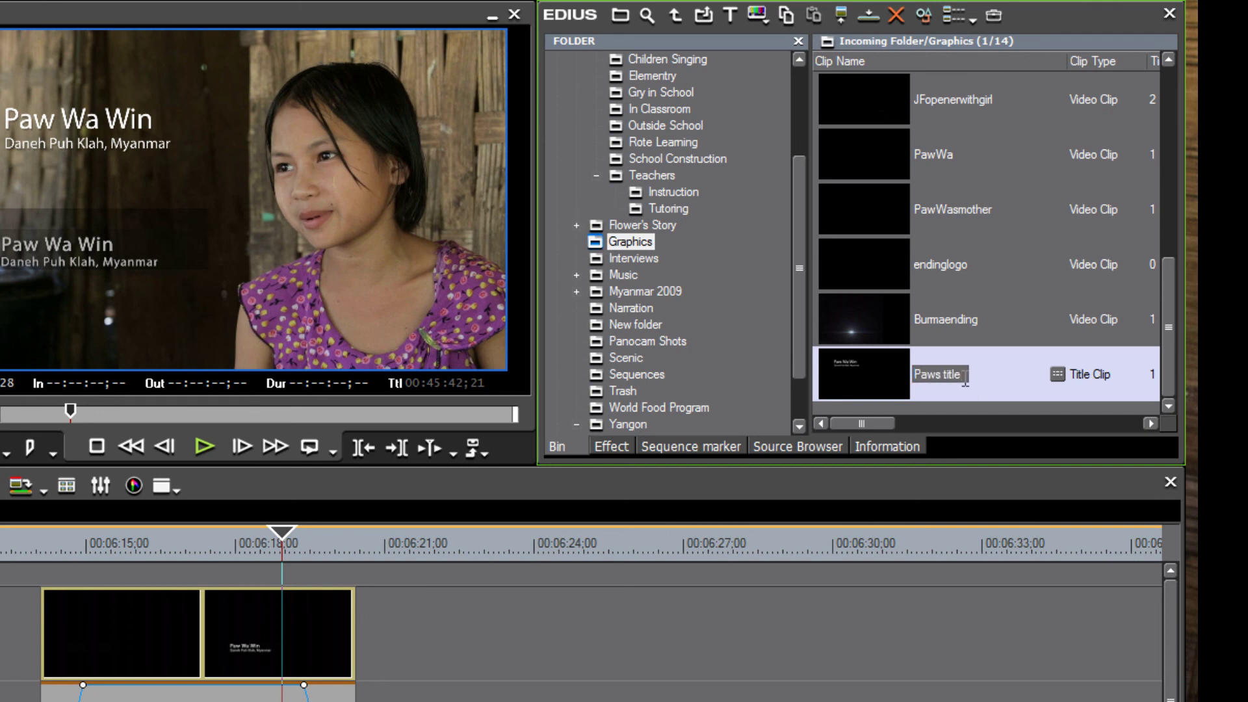
pyautogui.press('Return')
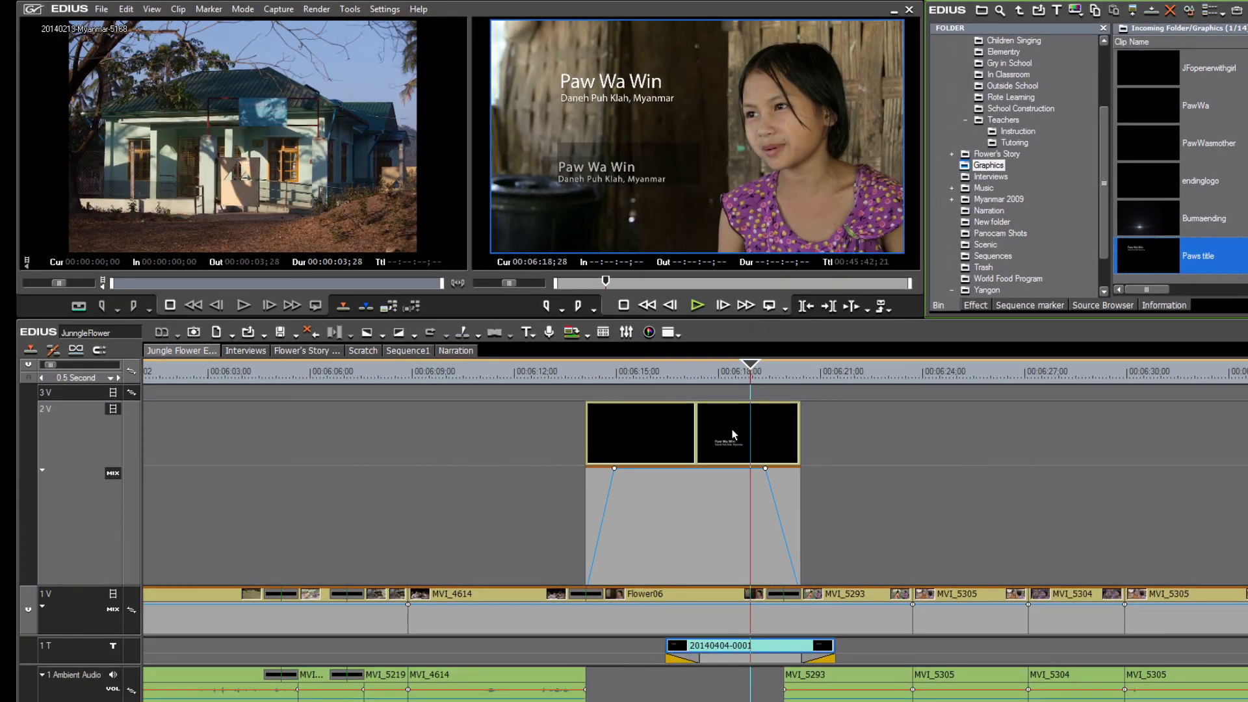
# Delete the old PawWa title clips from track 2V.
pyautogui.click(732, 434)
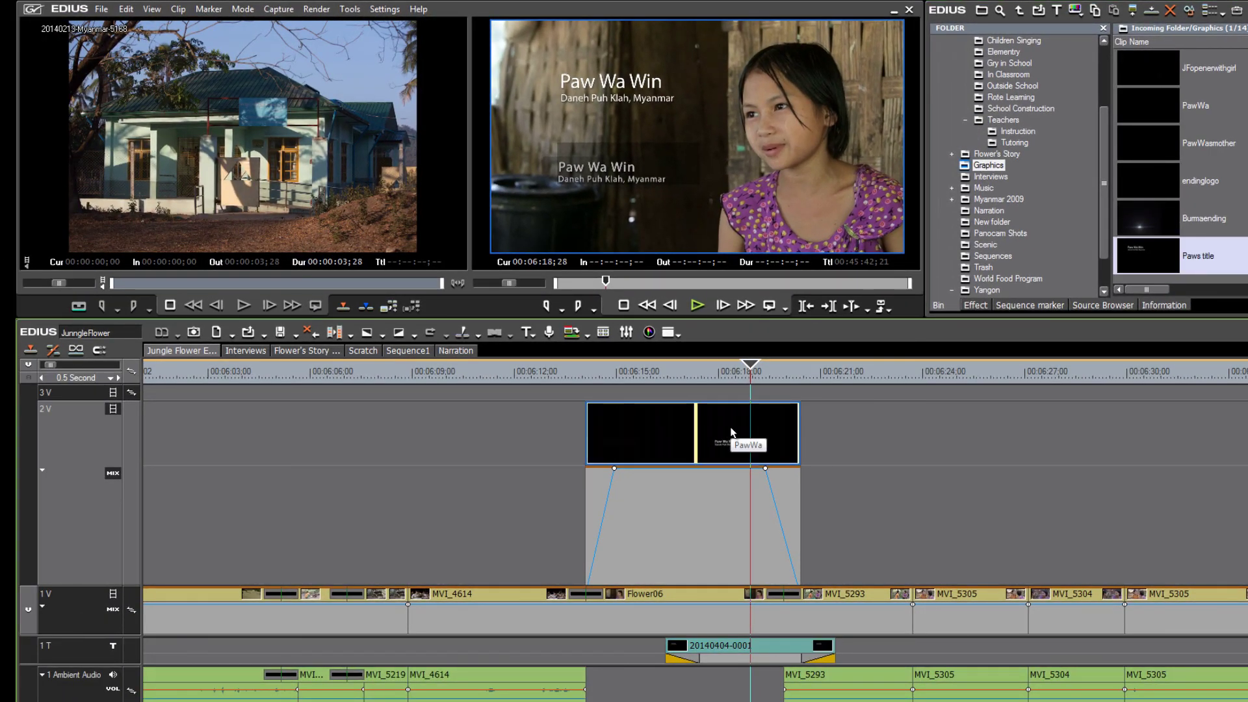
pyautogui.scroll(-2, 731, 429)
pyautogui.press('Delete')
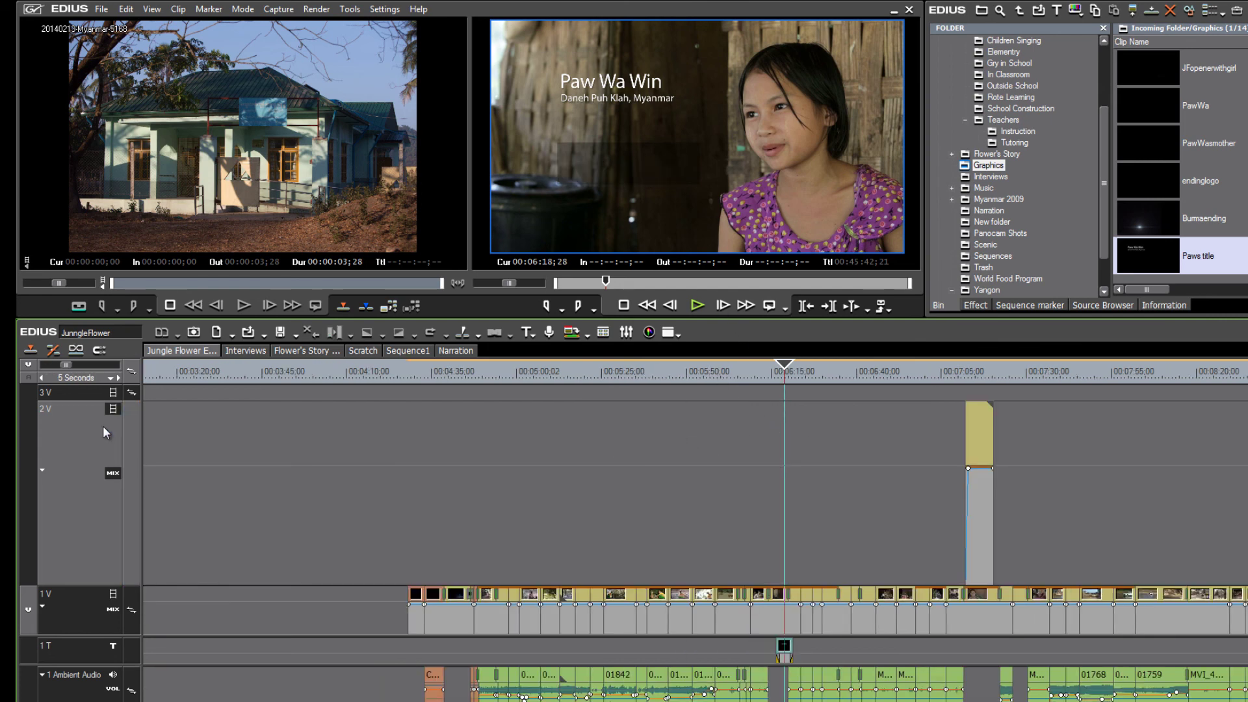
# Enlarge 3V, collapse 2V's mix lane, shrink 1T, enlarge 1V and the ambient audio track.
pyautogui.moveTo(85, 401); pyautogui.dragTo(86, 460)
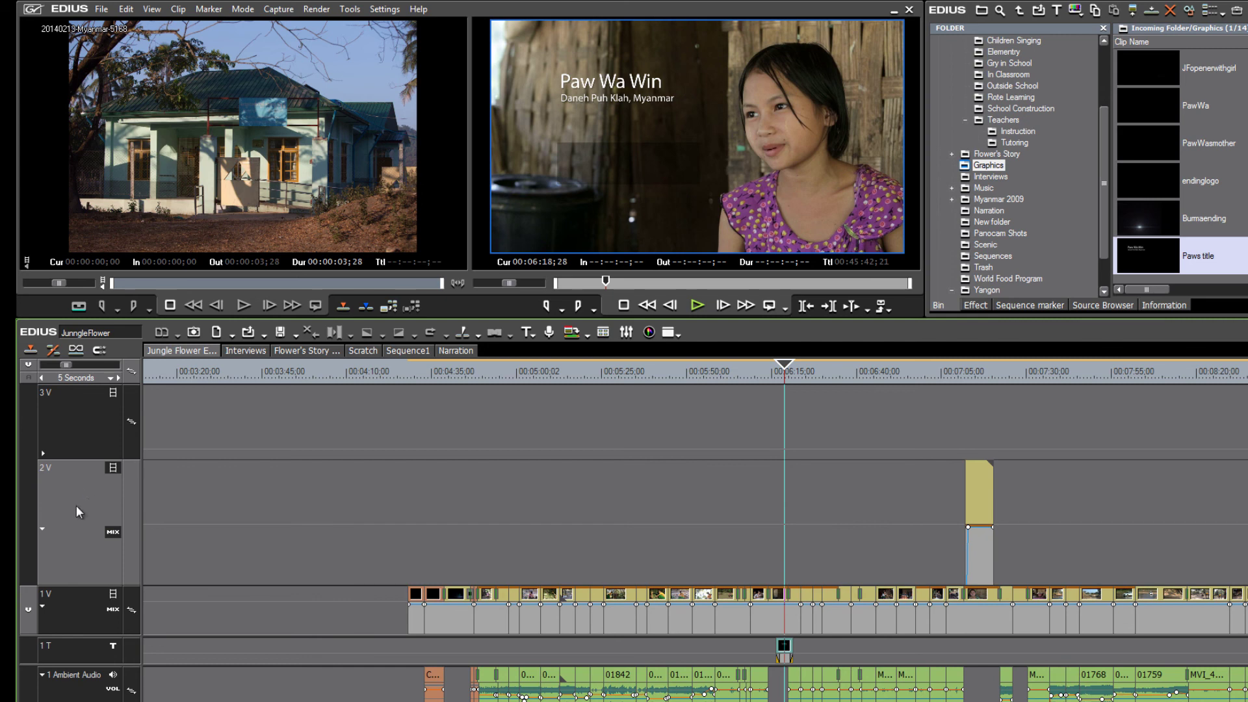
pyautogui.click(43, 530)
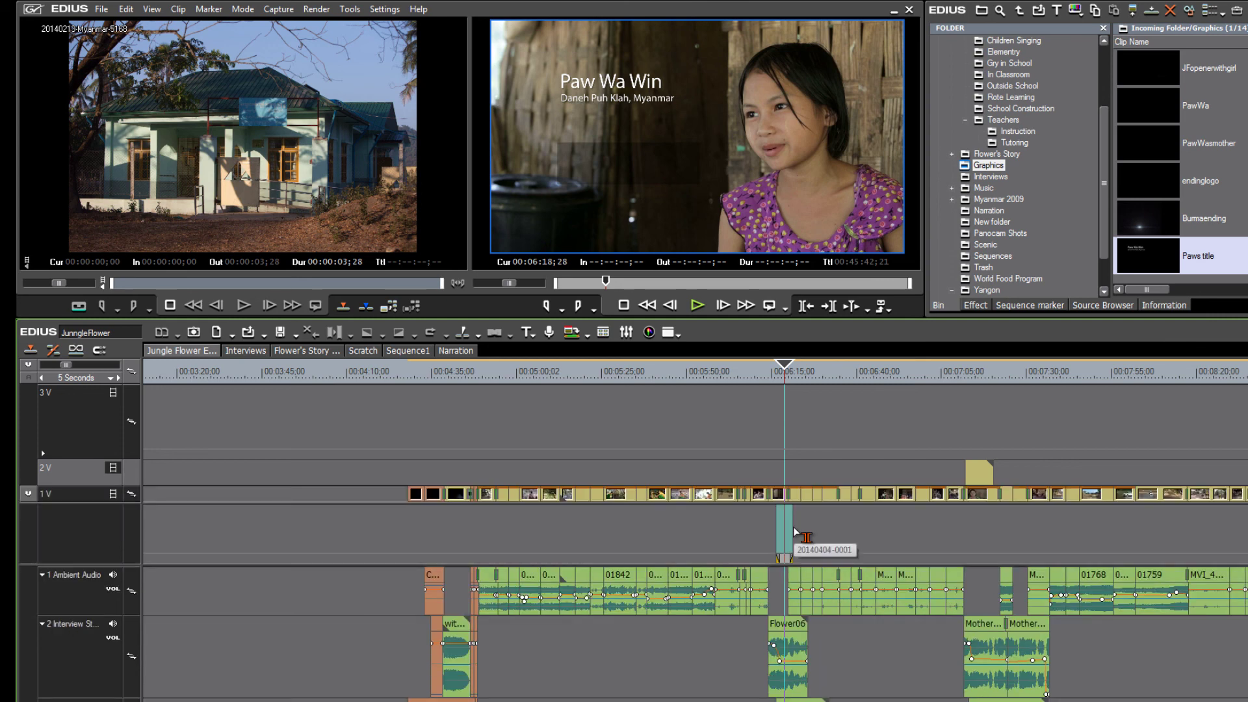
pyautogui.scroll(1, 794, 530)
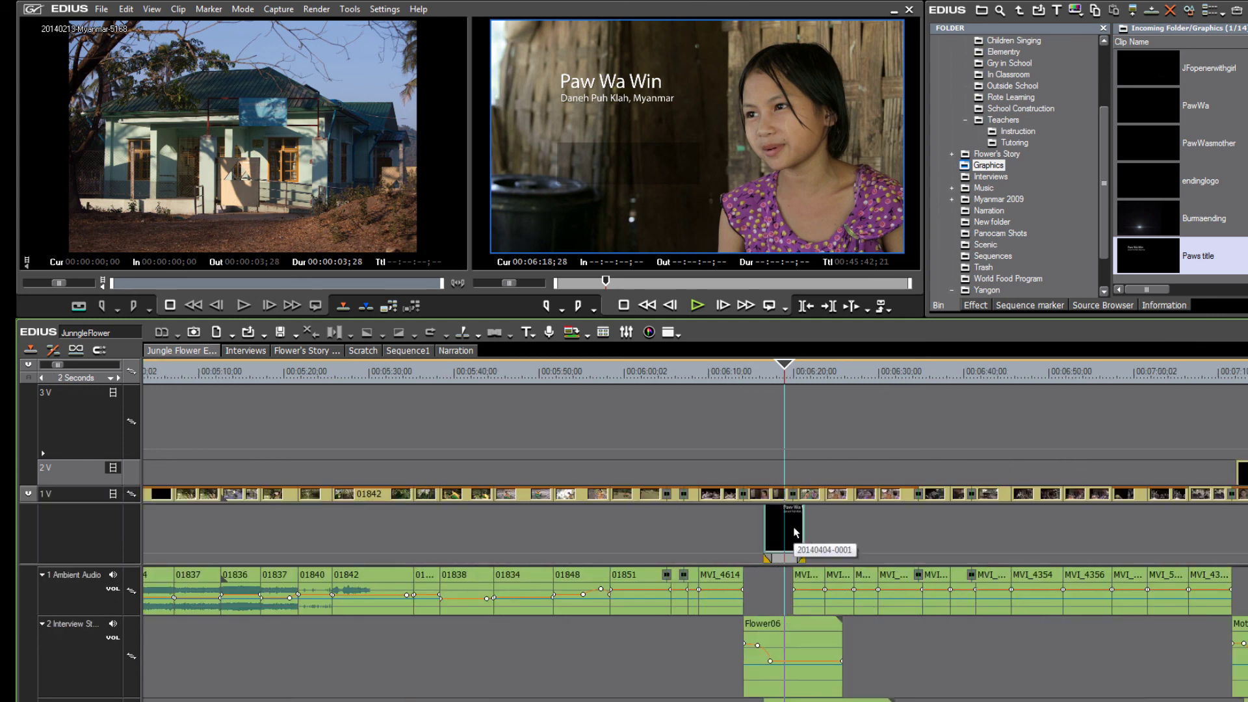
pyautogui.scroll(1, 795, 530)
pyautogui.scroll(1, 837, 523)
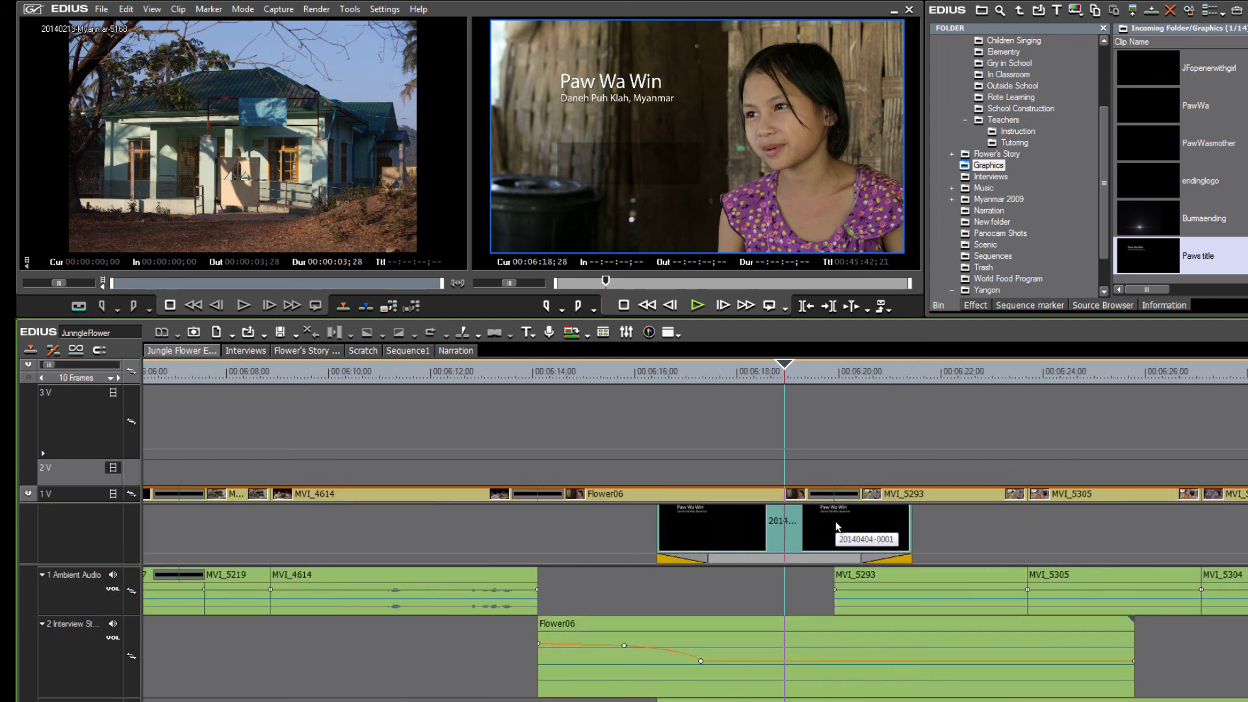
pyautogui.click(837, 526)
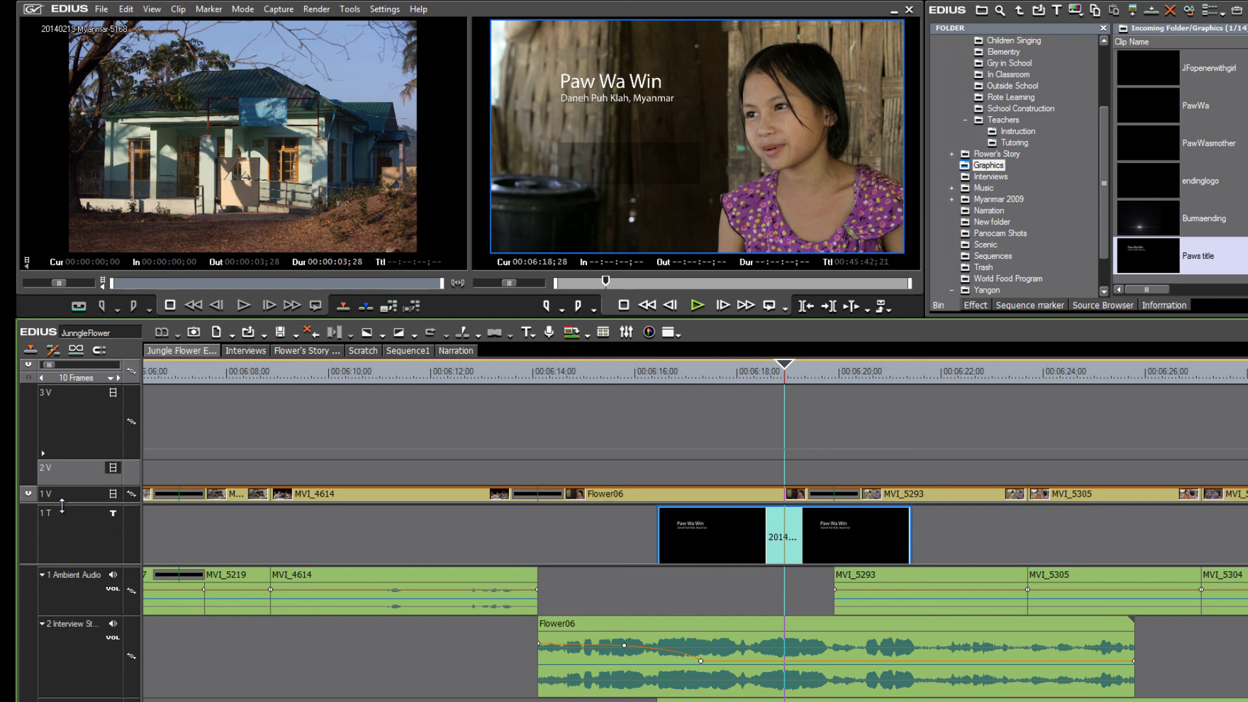
pyautogui.moveTo(62, 506); pyautogui.dragTo(62, 556)
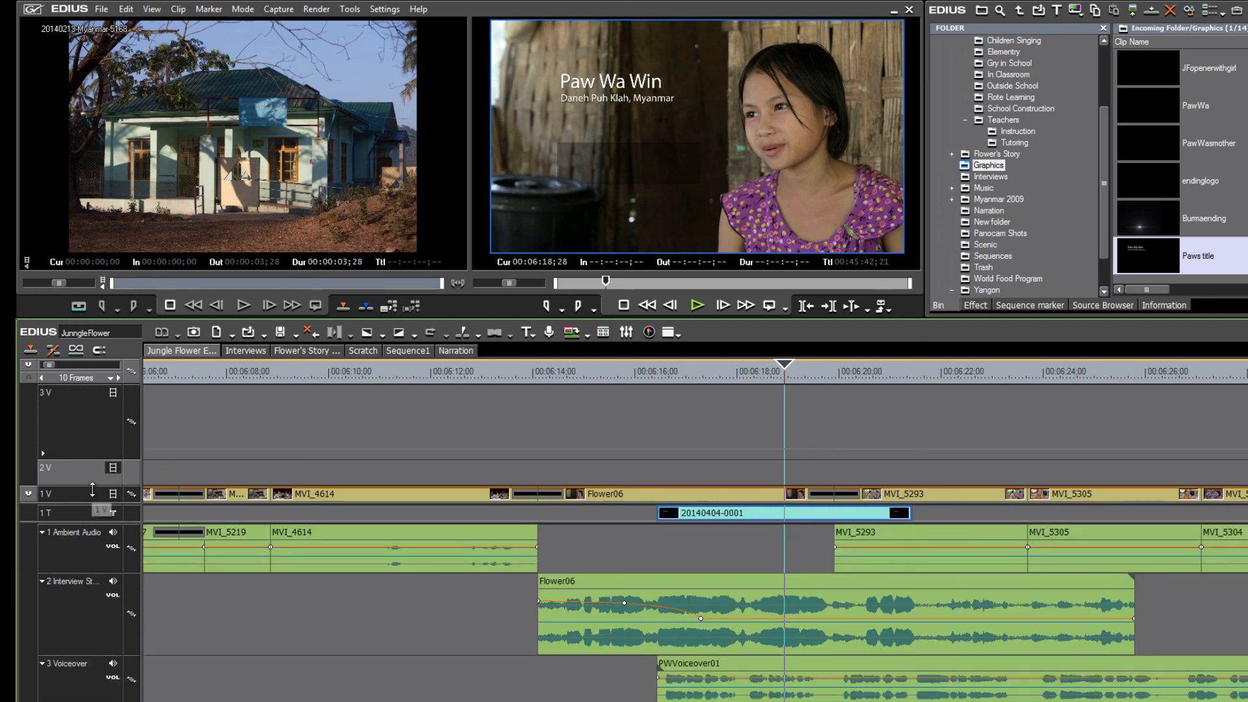
pyautogui.moveTo(102, 505); pyautogui.dragTo(110, 392)
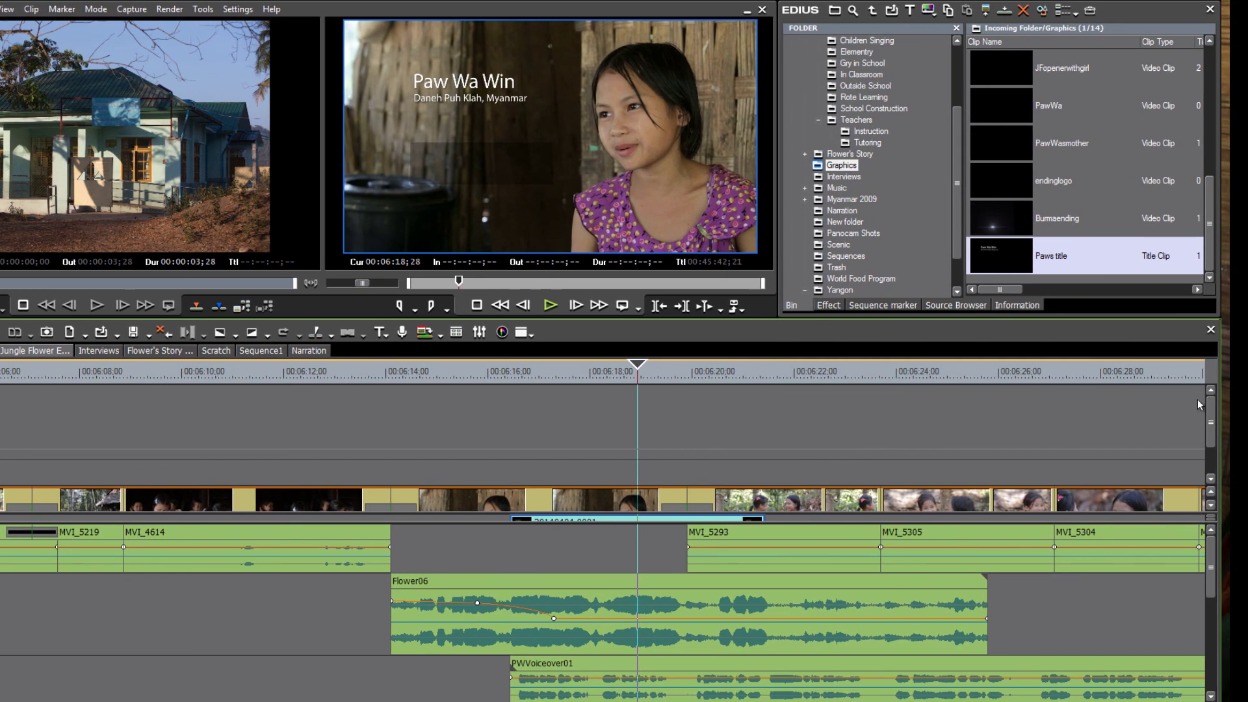
pyautogui.moveTo(1213, 403); pyautogui.dragTo(1214, 484)
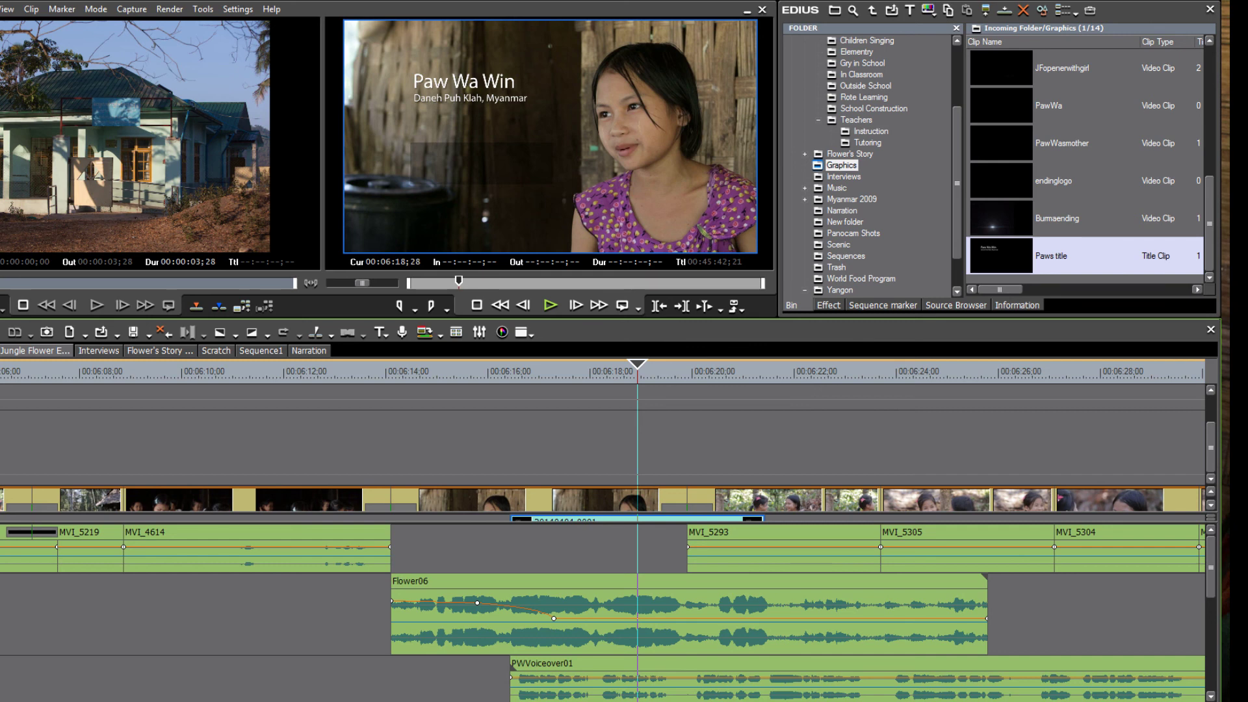
pyautogui.moveTo(0, 573); pyautogui.dragTo(0, 606)
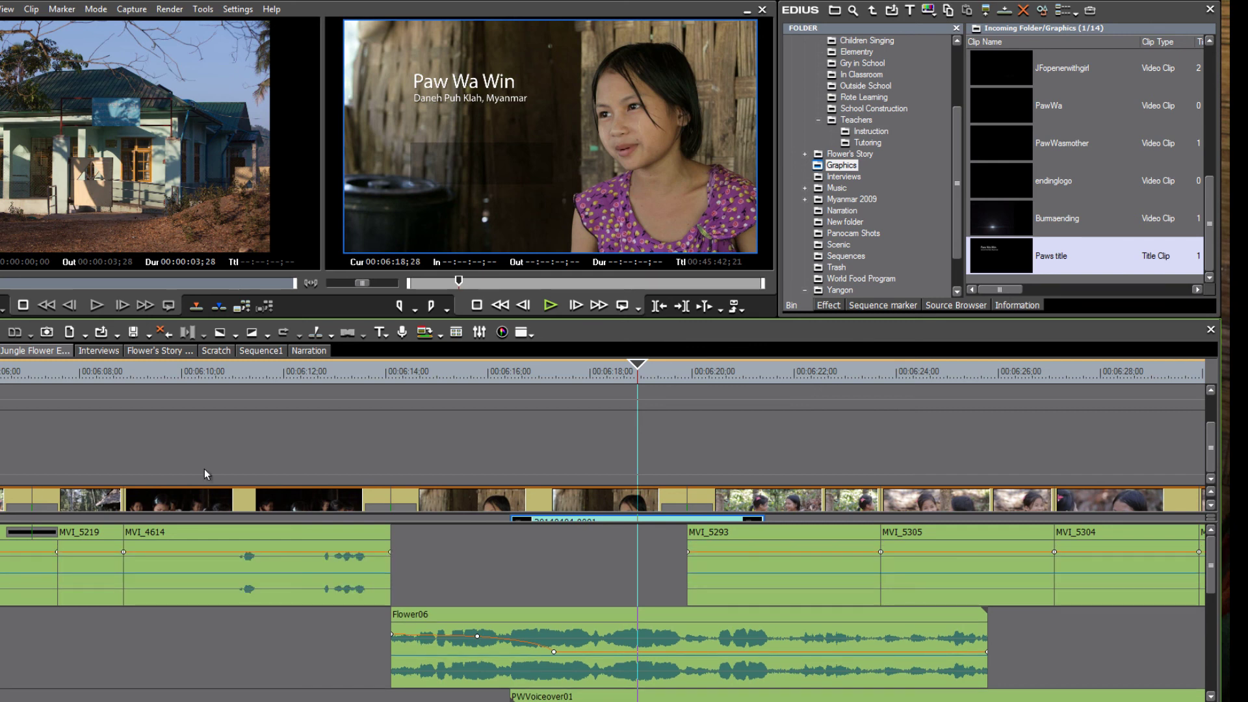
# Drag the video/audio divider down so all of 1V and the 1T title clip are visible.
pyautogui.click(386, 335)
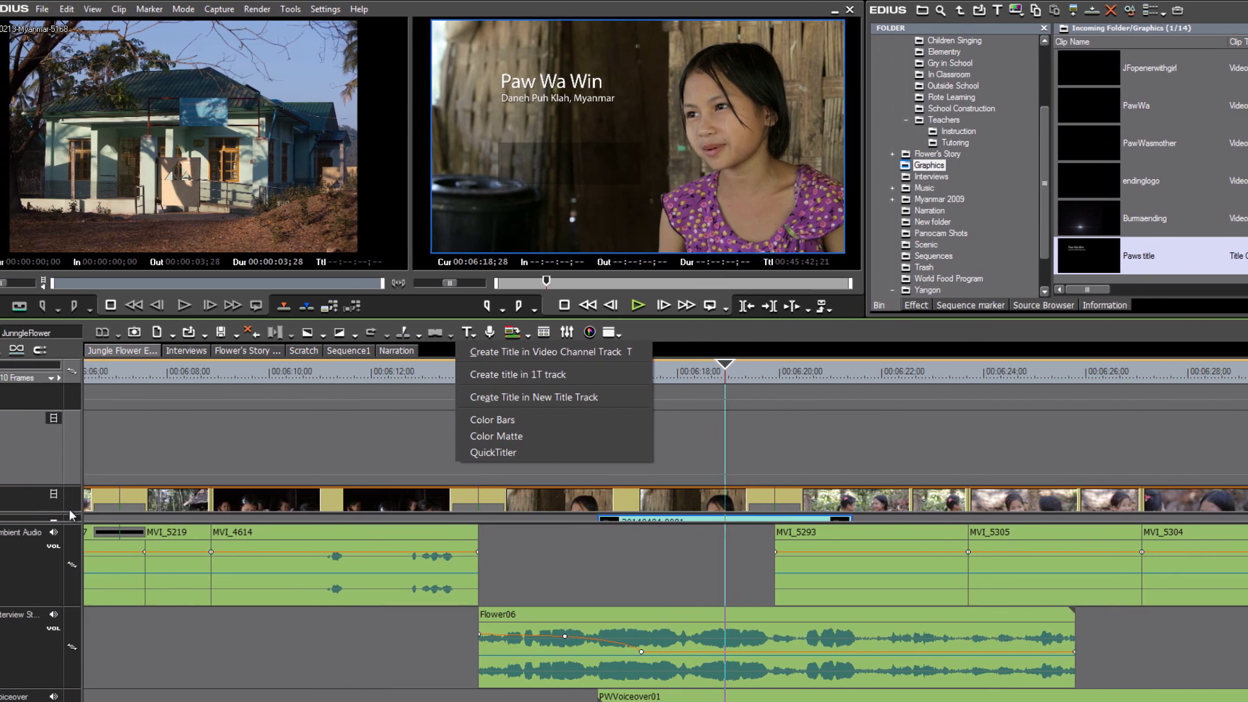
pyautogui.click(50, 490)
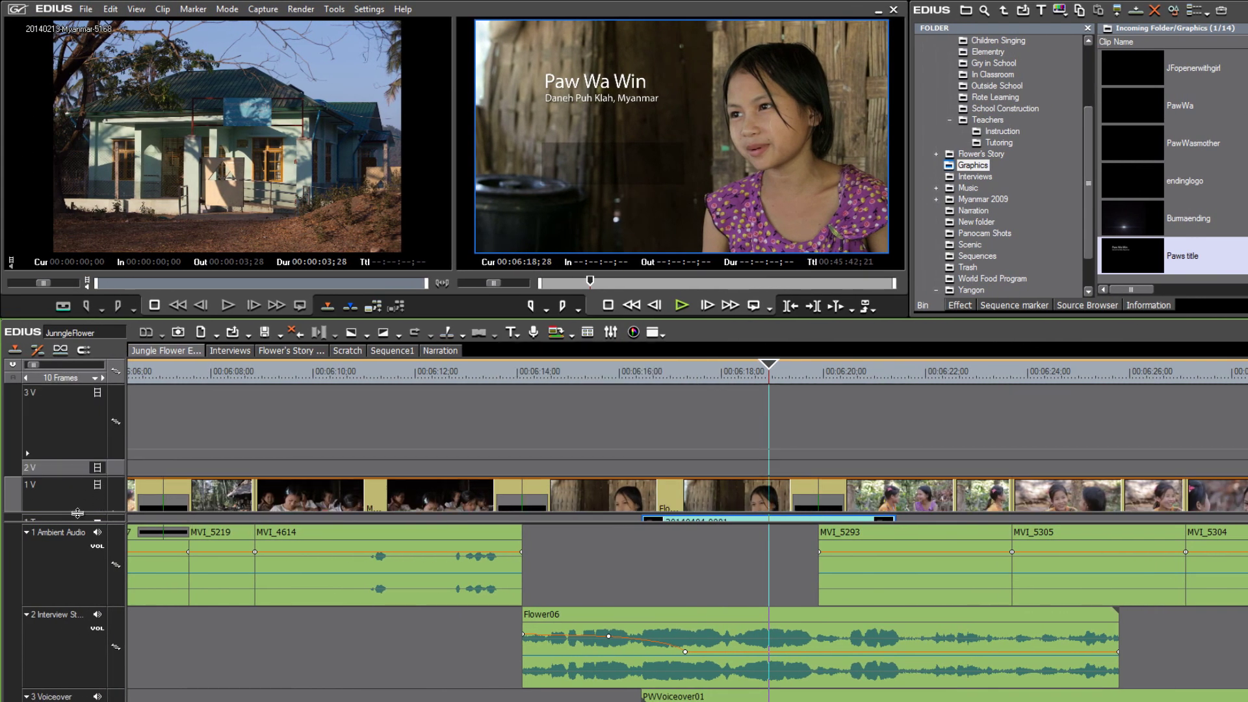
pyautogui.moveTo(77, 513)
pyautogui.mouseDown()
pyautogui.moveTo(78, 482)
pyautogui.moveTo(83, 506)
pyautogui.mouseUp()
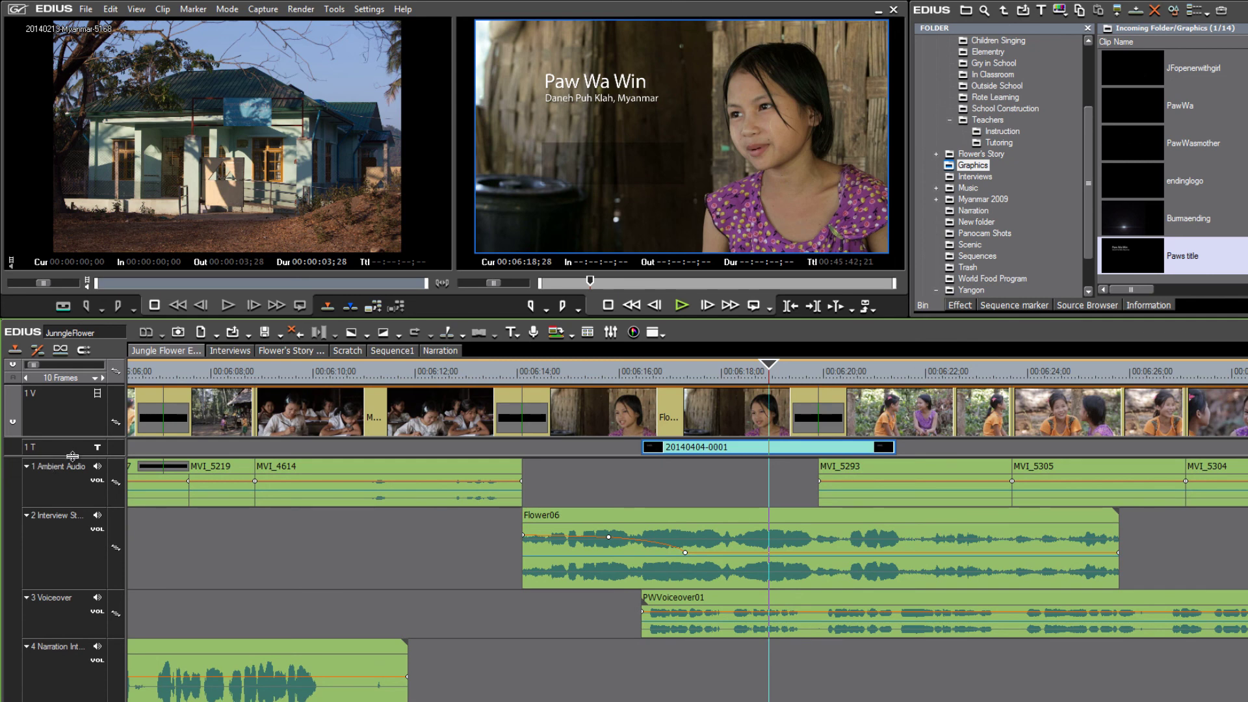
pyautogui.moveTo(73, 457); pyautogui.dragTo(73, 474)
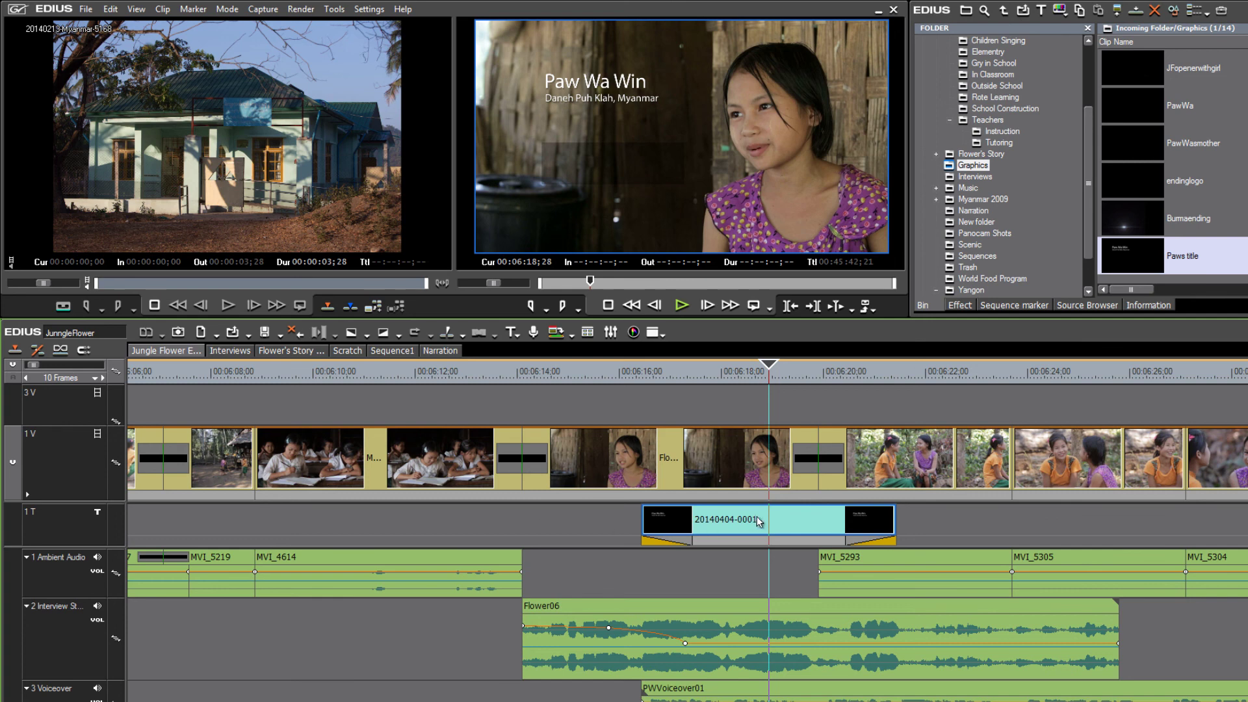
pyautogui.doubleClick(798, 518)
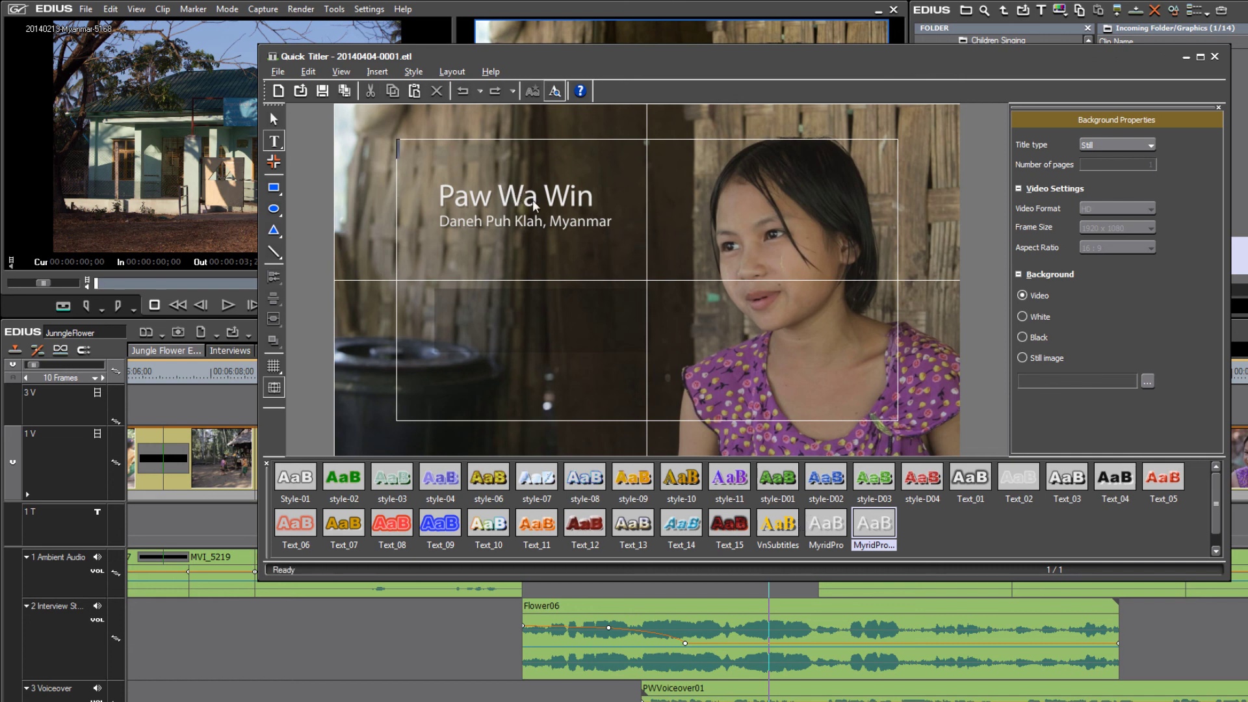
pyautogui.click(275, 122)
pyautogui.click(517, 203)
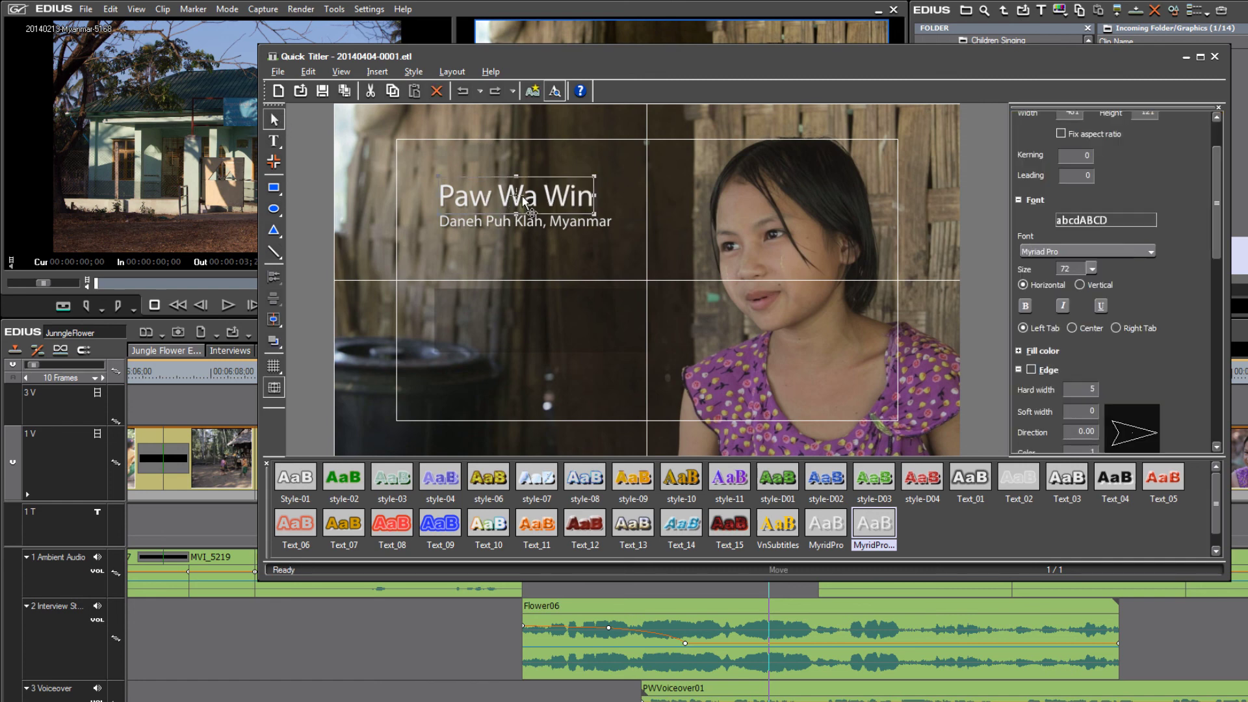
pyautogui.moveTo(525, 201); pyautogui.dragTo(537, 310)
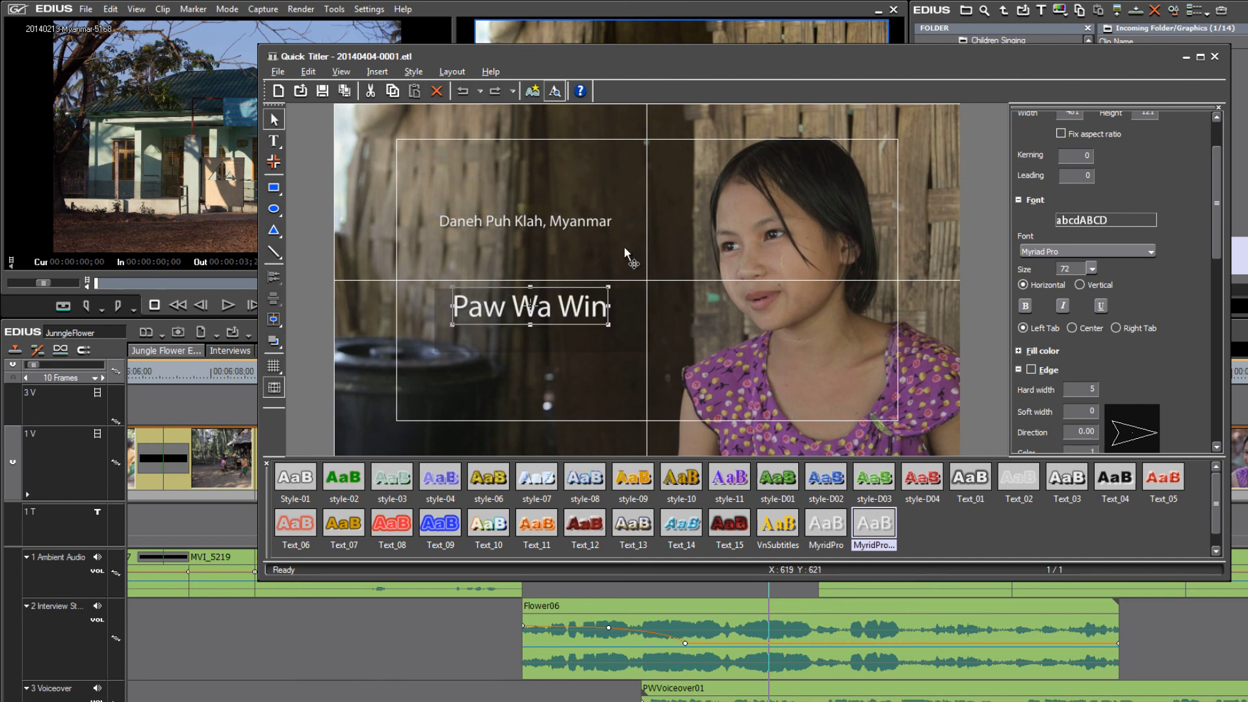
# Place the Daneh Puh Klah, Myanmar line beneath the name and turn on the line grid.
pyautogui.click(502, 220)
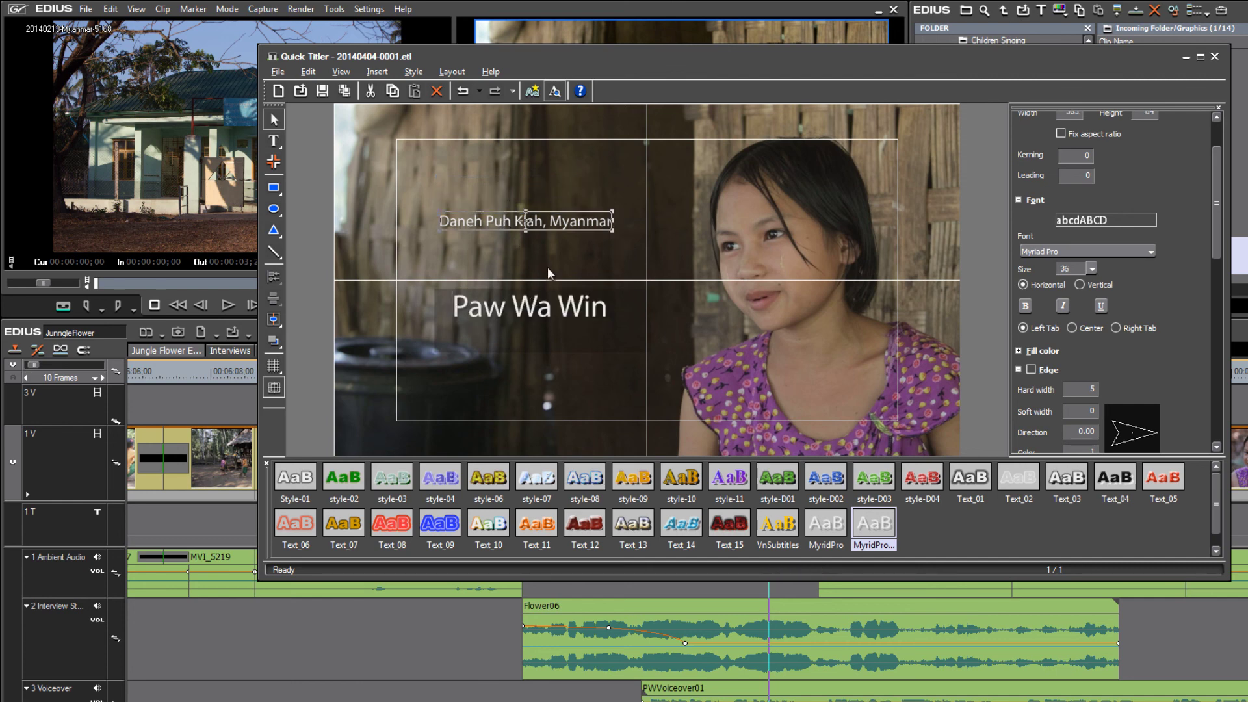
pyautogui.moveTo(541, 230); pyautogui.dragTo(557, 330)
pyautogui.click(417, 294)
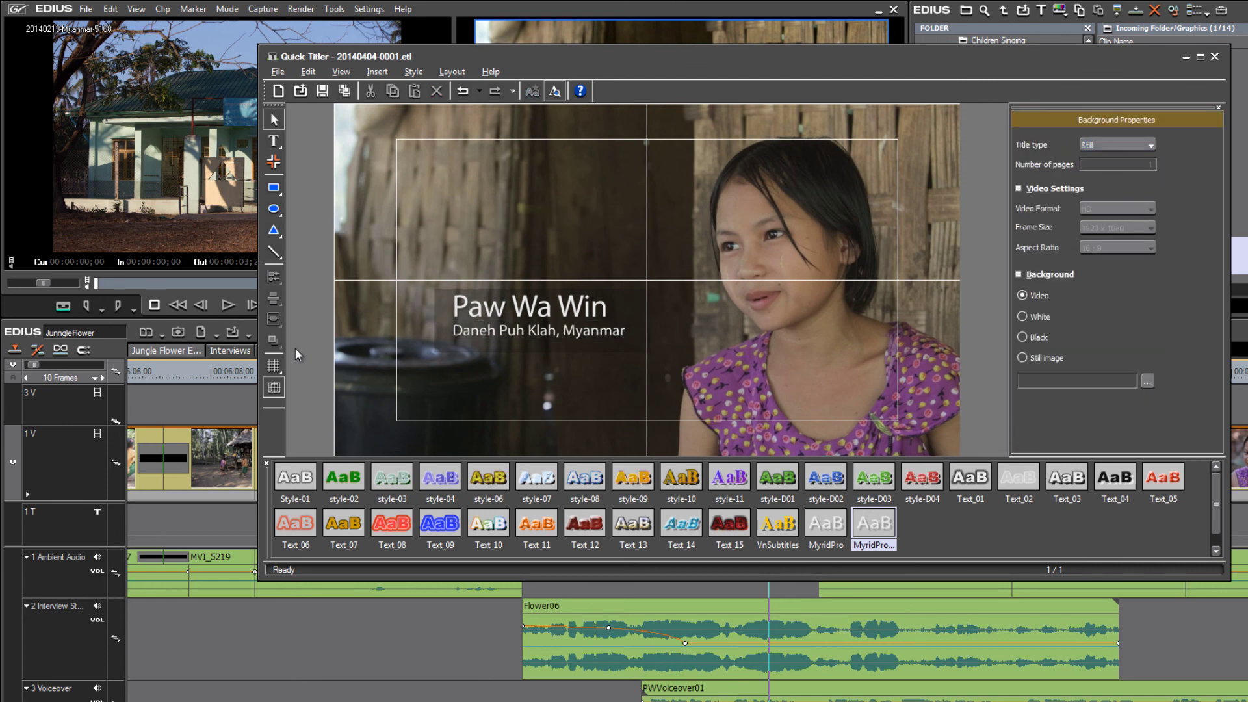
pyautogui.click(274, 366)
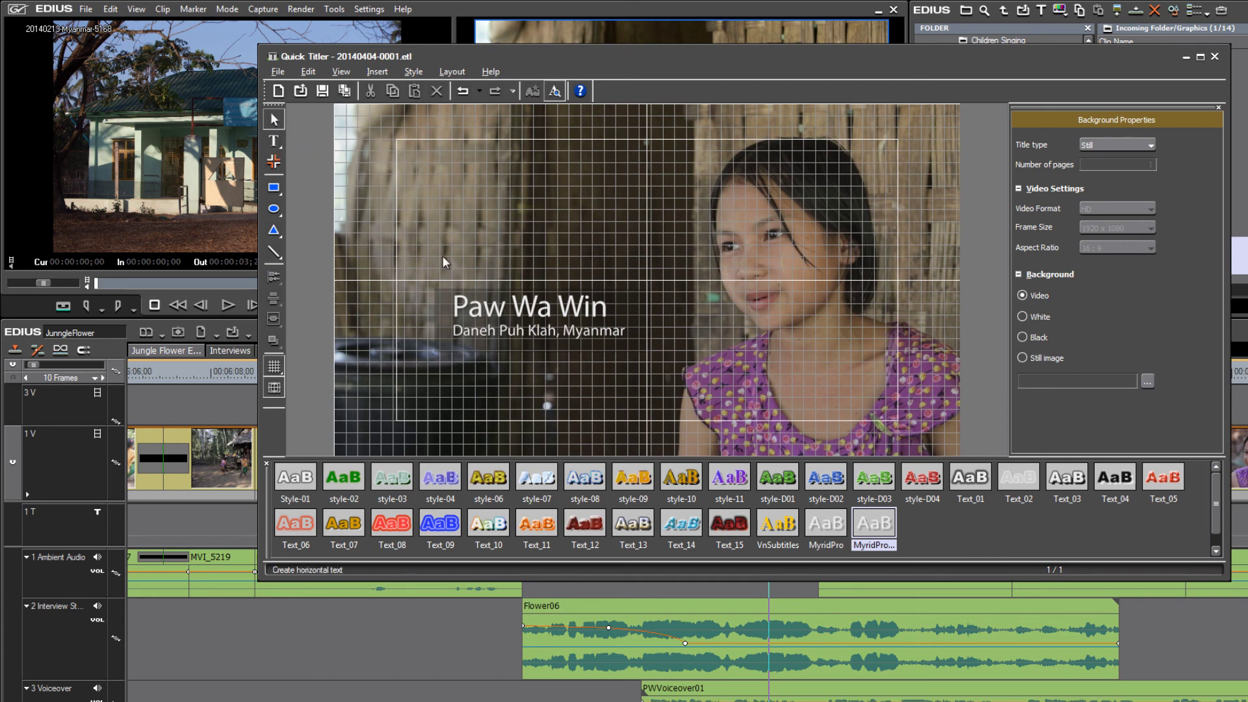
# Align the name text onto the grid and nudge it slightly into place.
pyautogui.moveTo(502, 305); pyautogui.dragTo(489, 312)
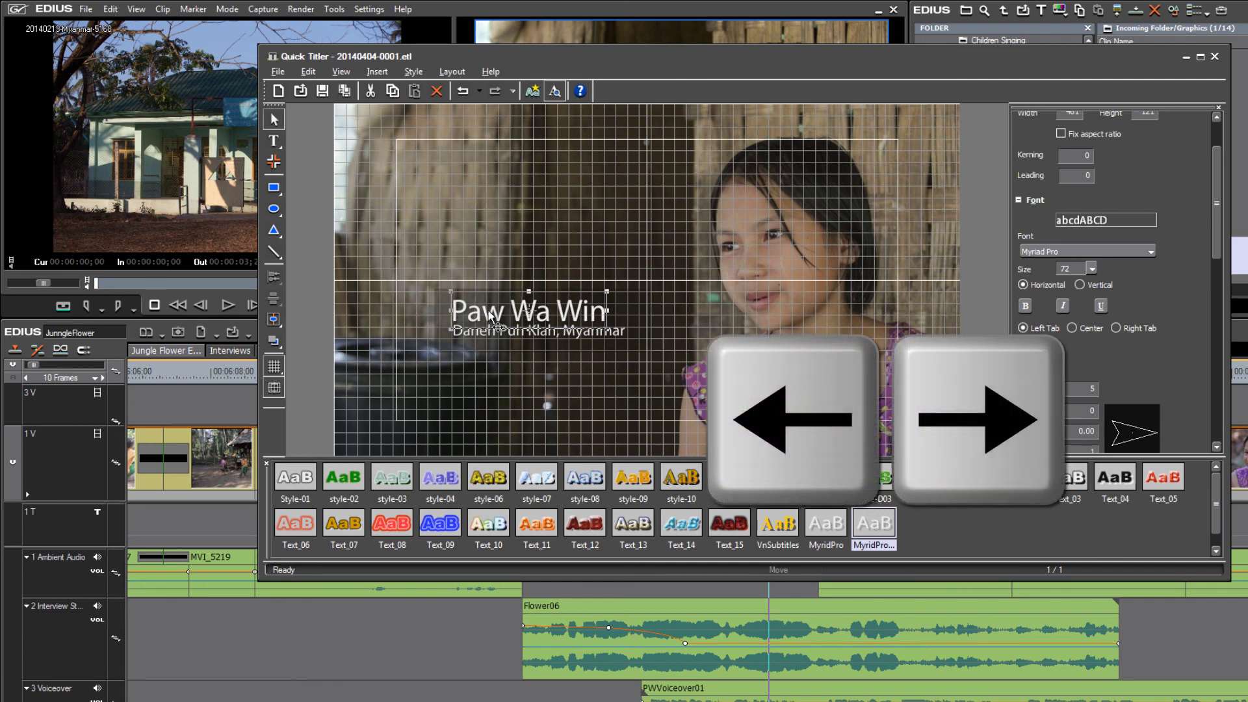
pyautogui.press('Right')
pyautogui.press('Right')
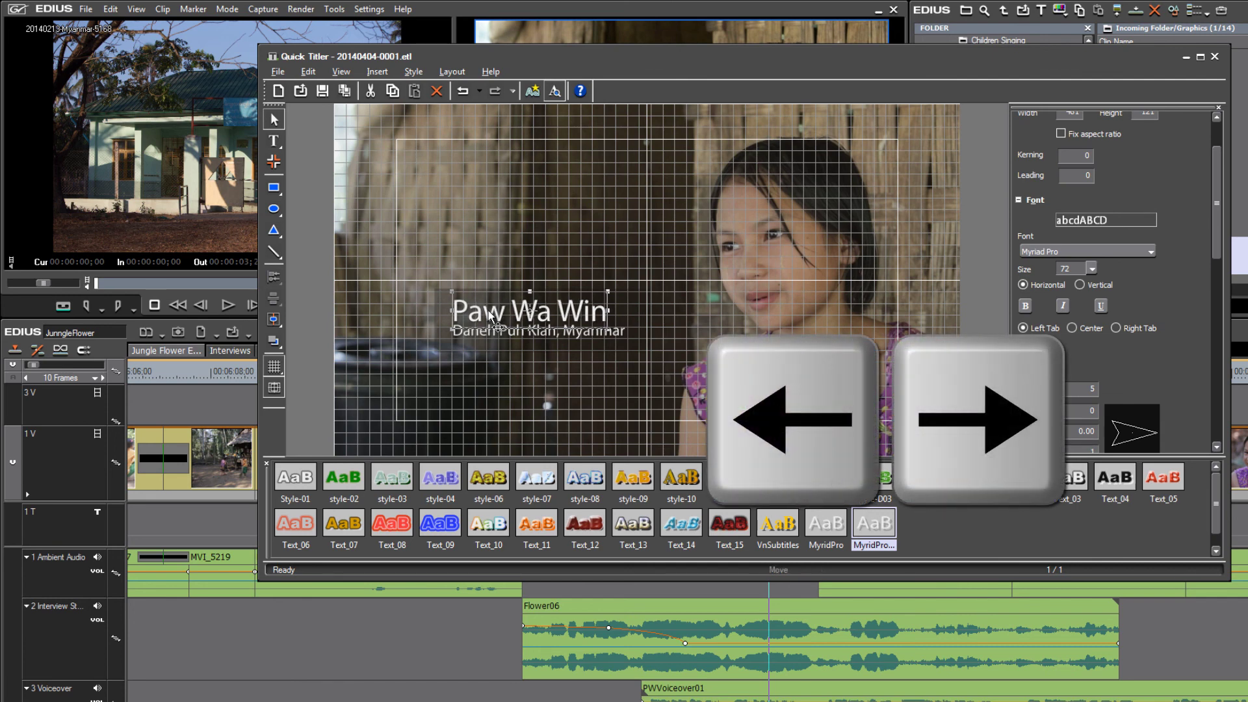
pyautogui.press('Left')
pyautogui.press('Left')
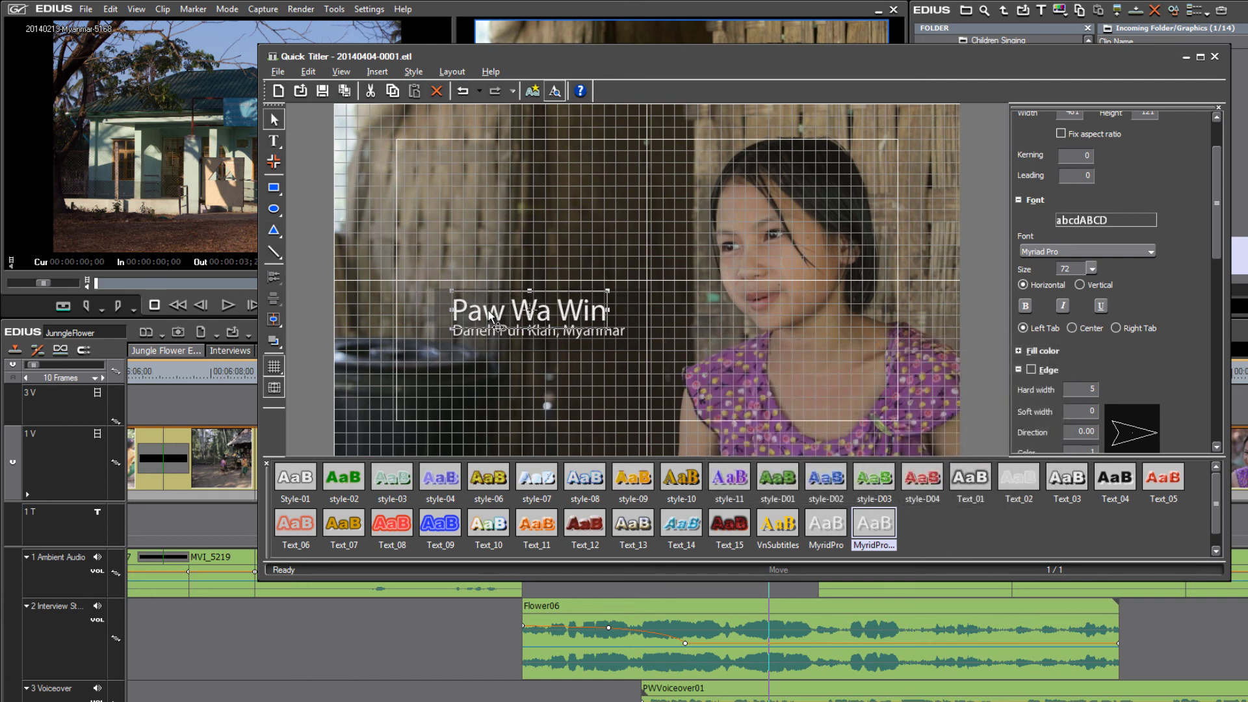
pyautogui.press('Up')
# Hide the line grid and the safe-area guides.
pyautogui.click(274, 368)
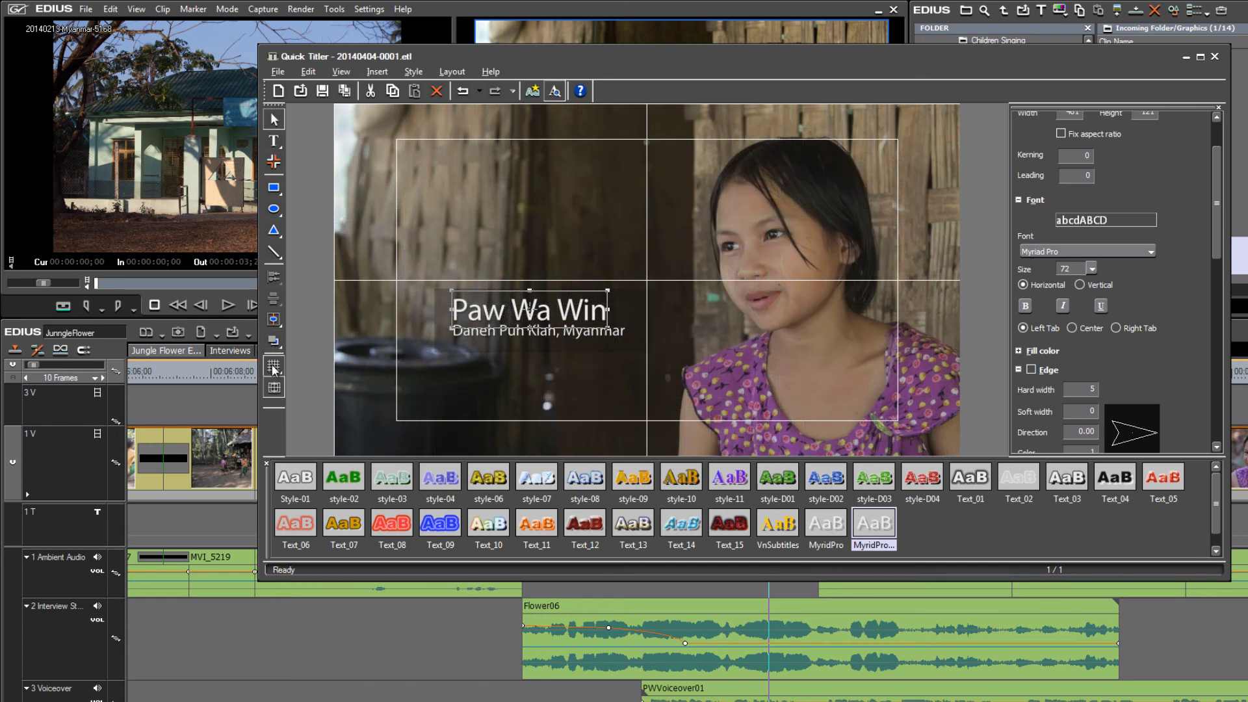
pyautogui.click(278, 391)
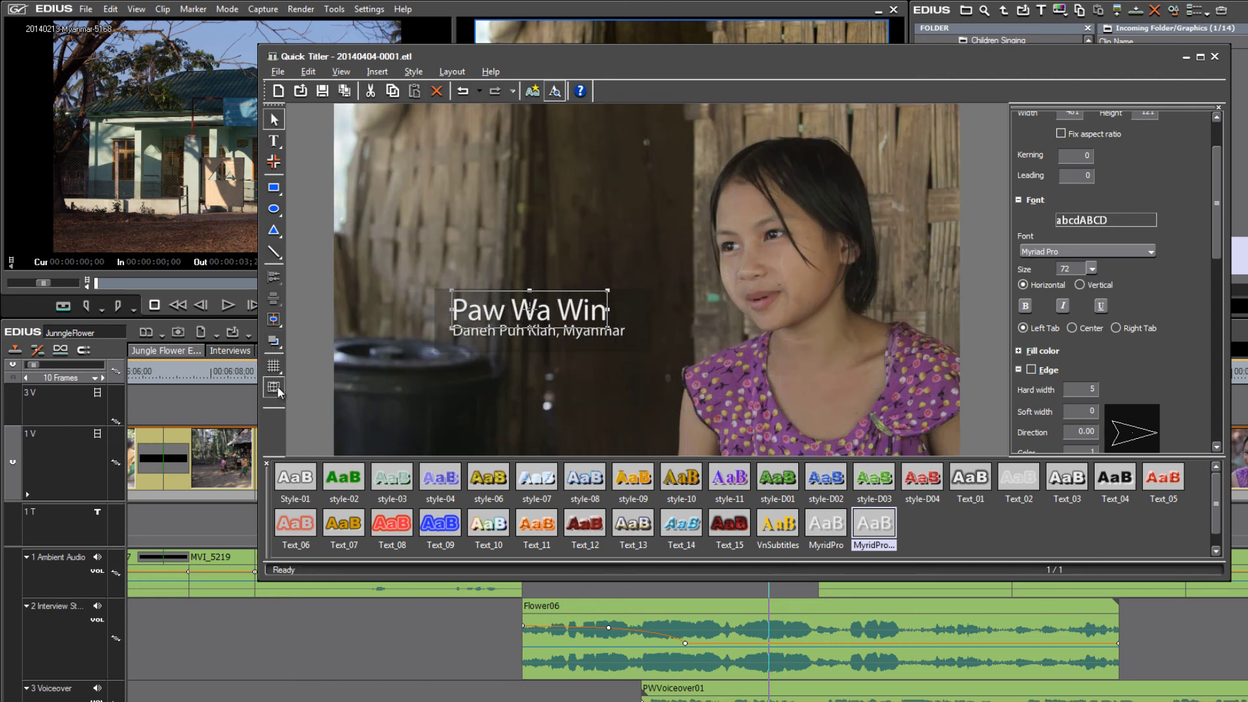
pyautogui.click(592, 178)
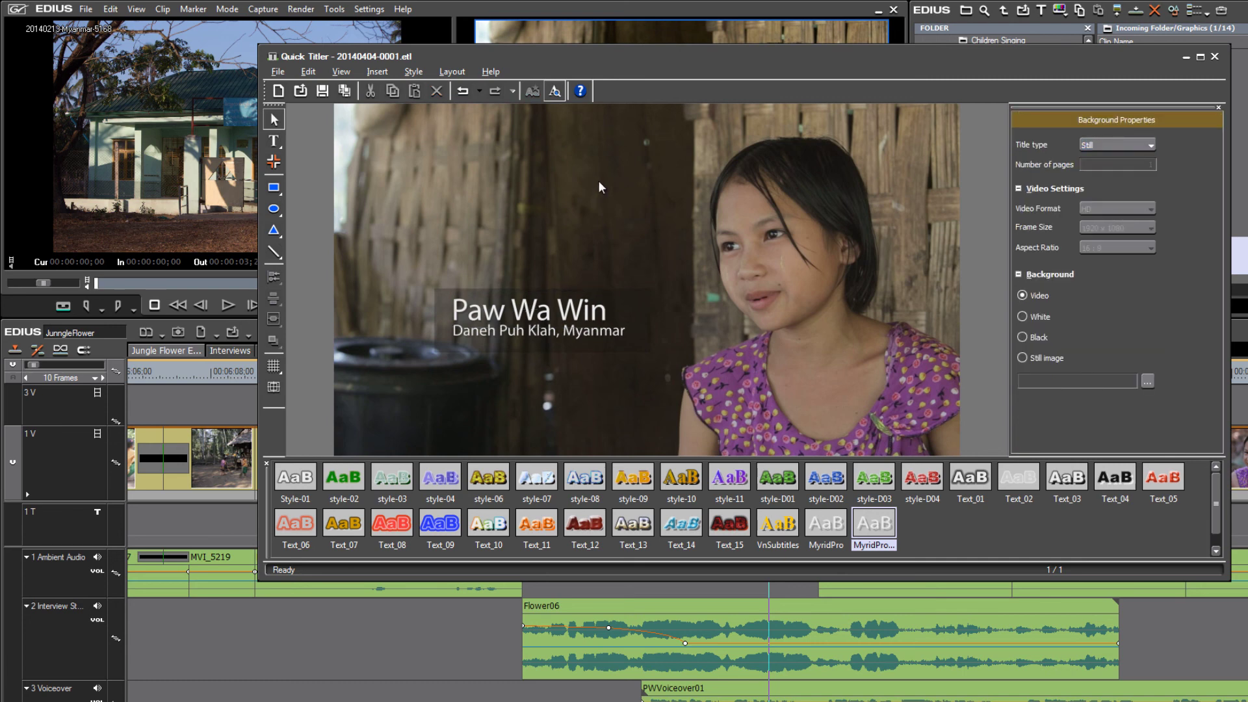
# Narrow the backing box to 637 by 196 and move it right to X 388.
pyautogui.click(650, 315)
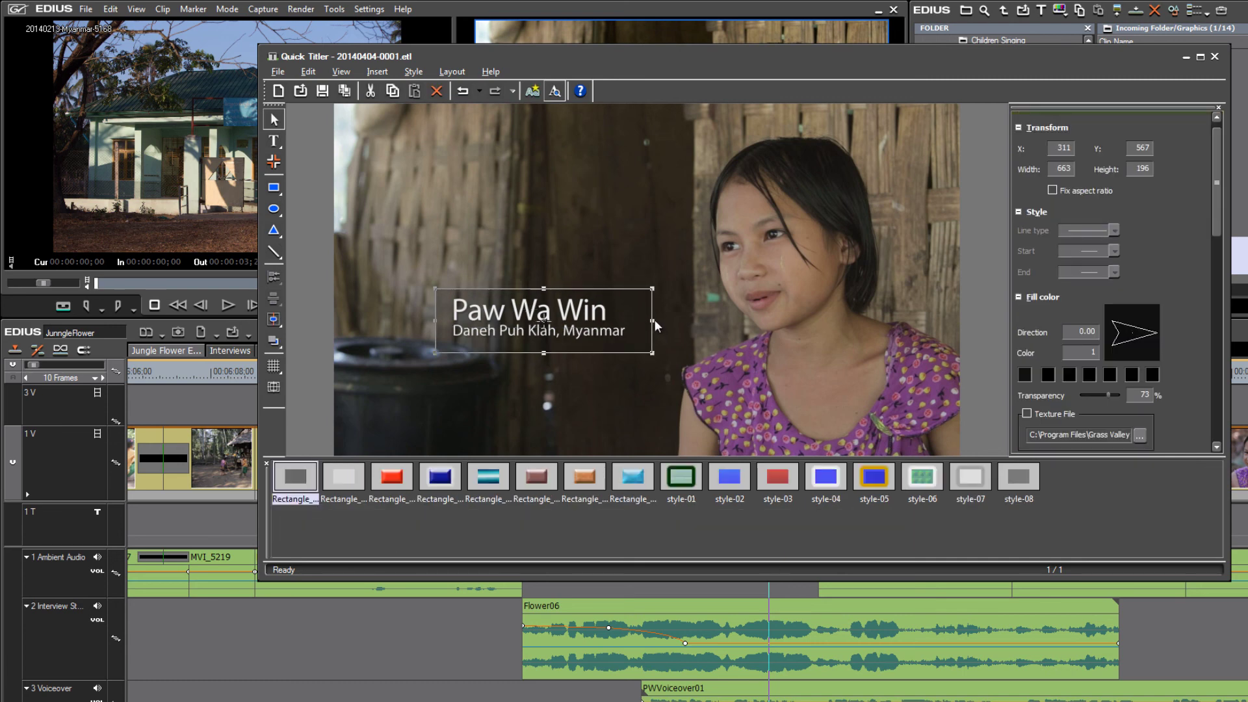
pyautogui.click(655, 320)
pyautogui.click(647, 318)
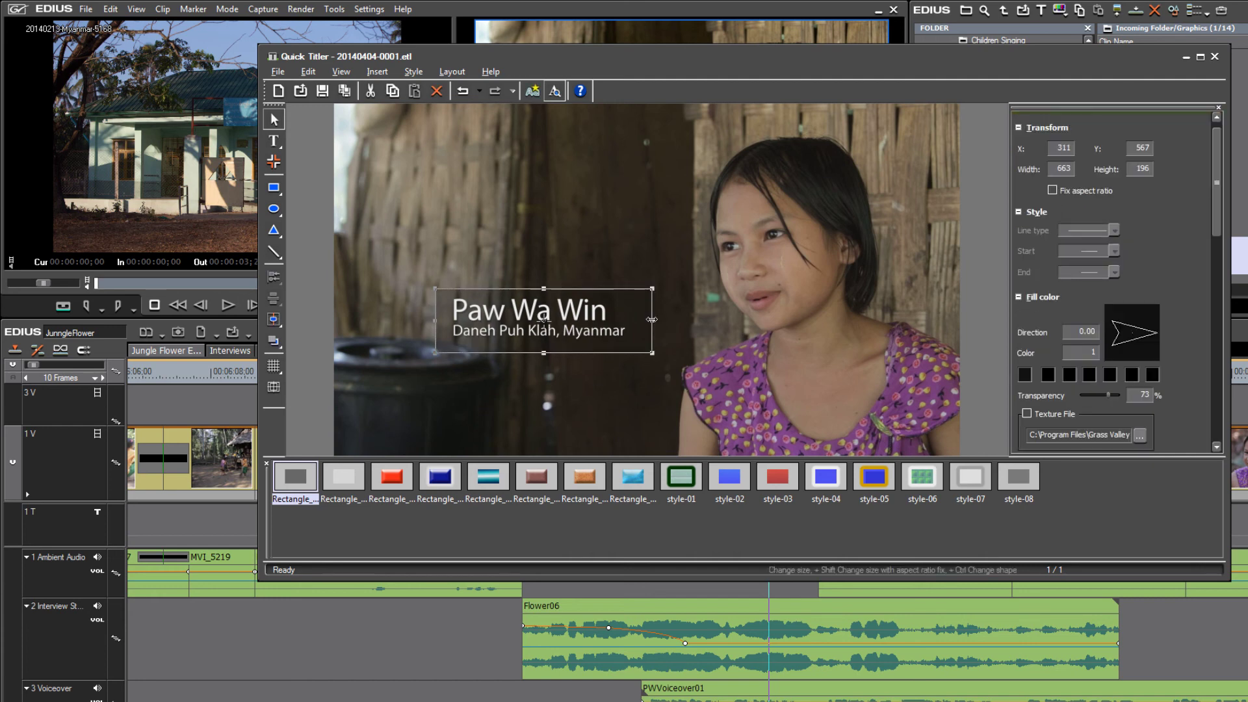
pyautogui.moveTo(652, 320); pyautogui.dragTo(644, 321)
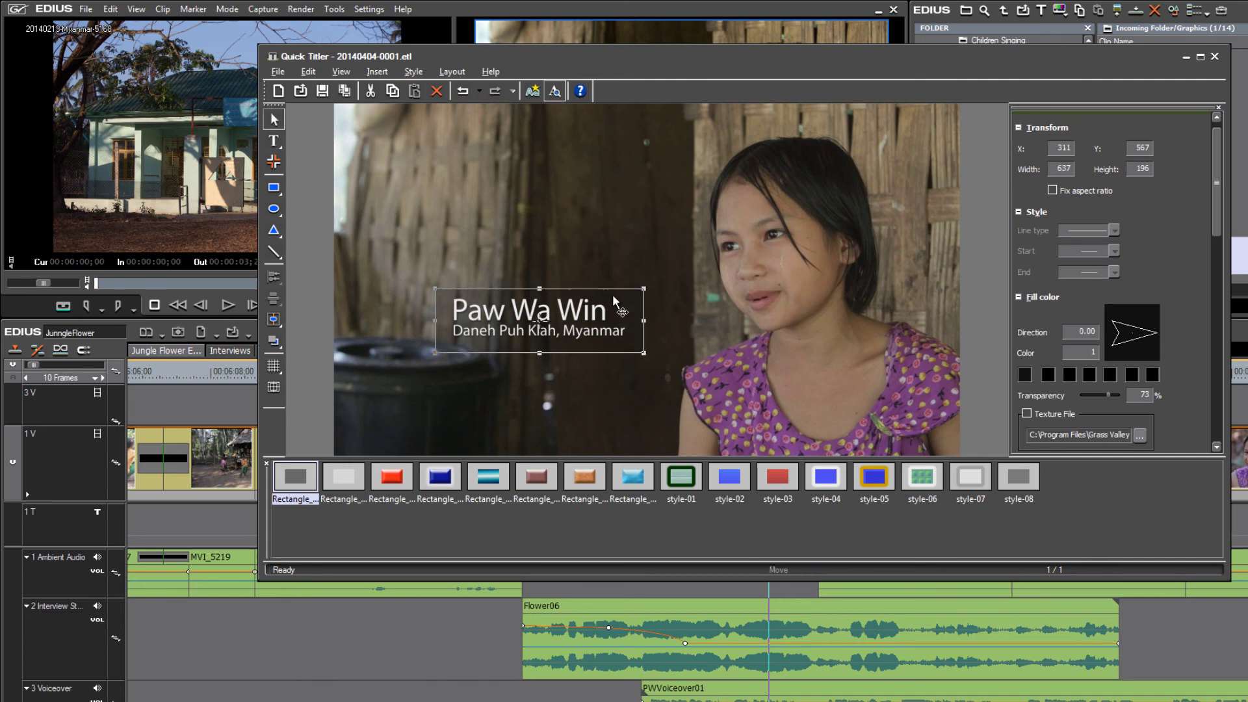
pyautogui.moveTo(614, 294); pyautogui.dragTo(637, 294)
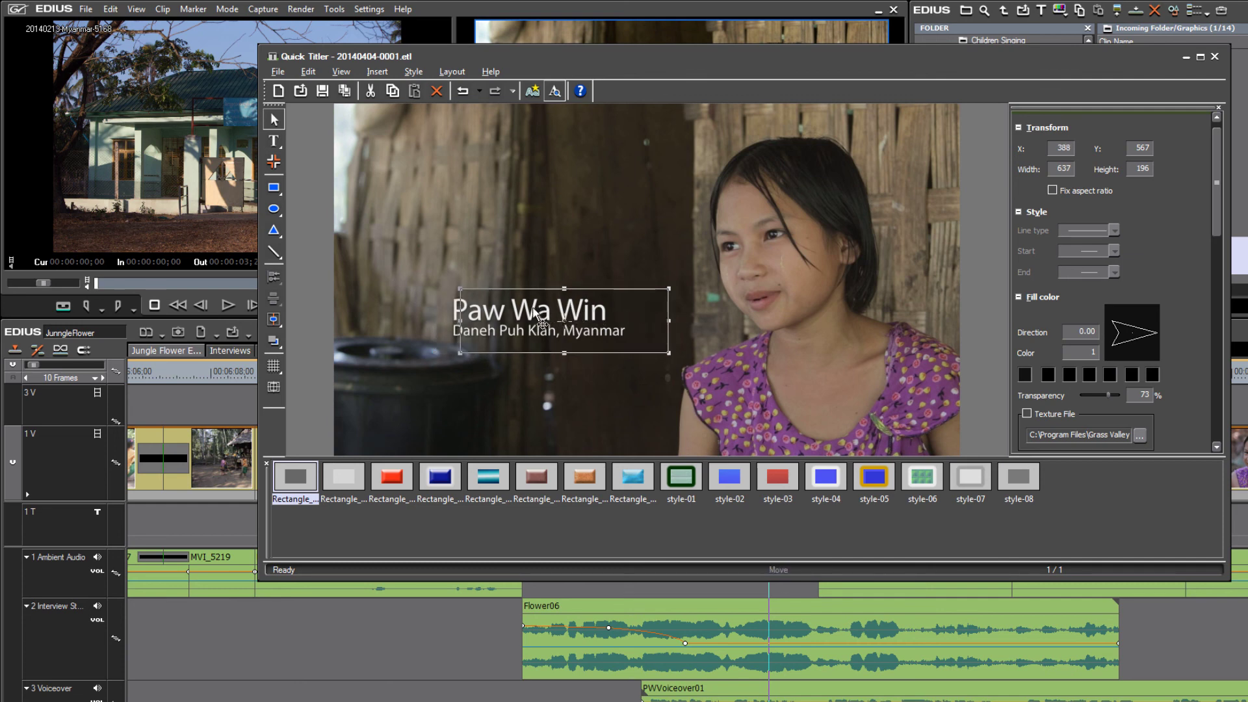
pyautogui.click(379, 158)
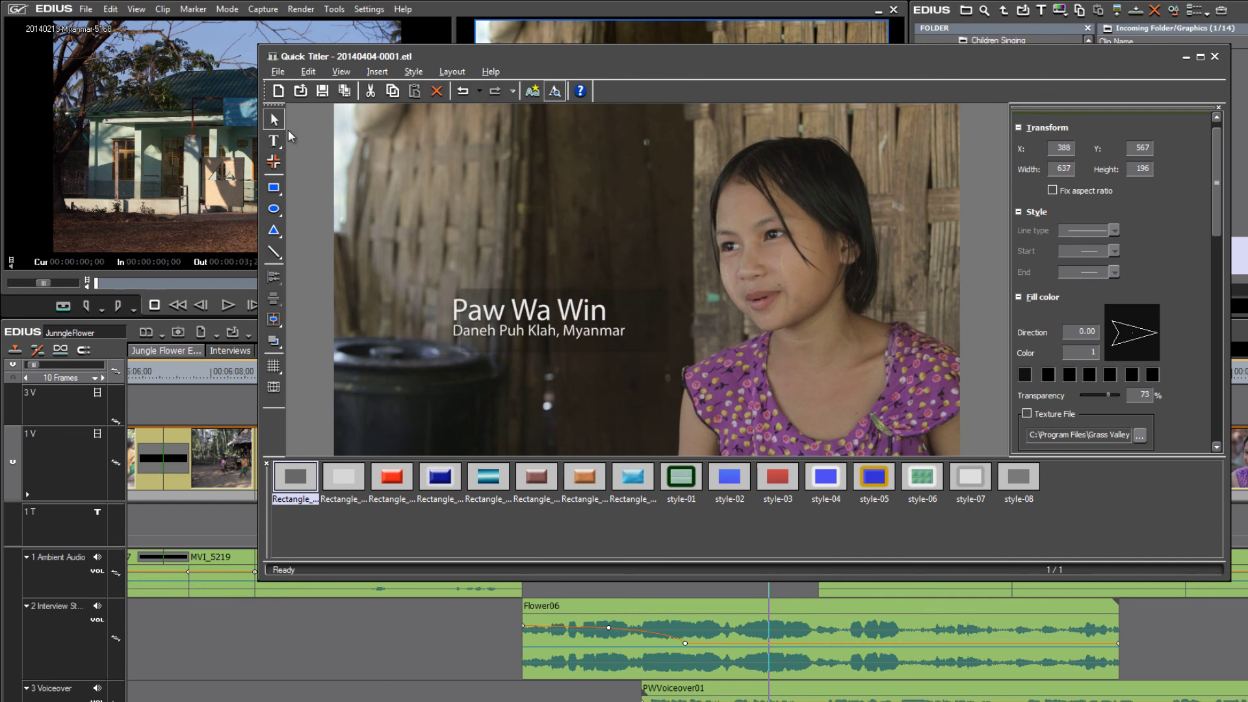
pyautogui.click(580, 333)
pyautogui.click(581, 338)
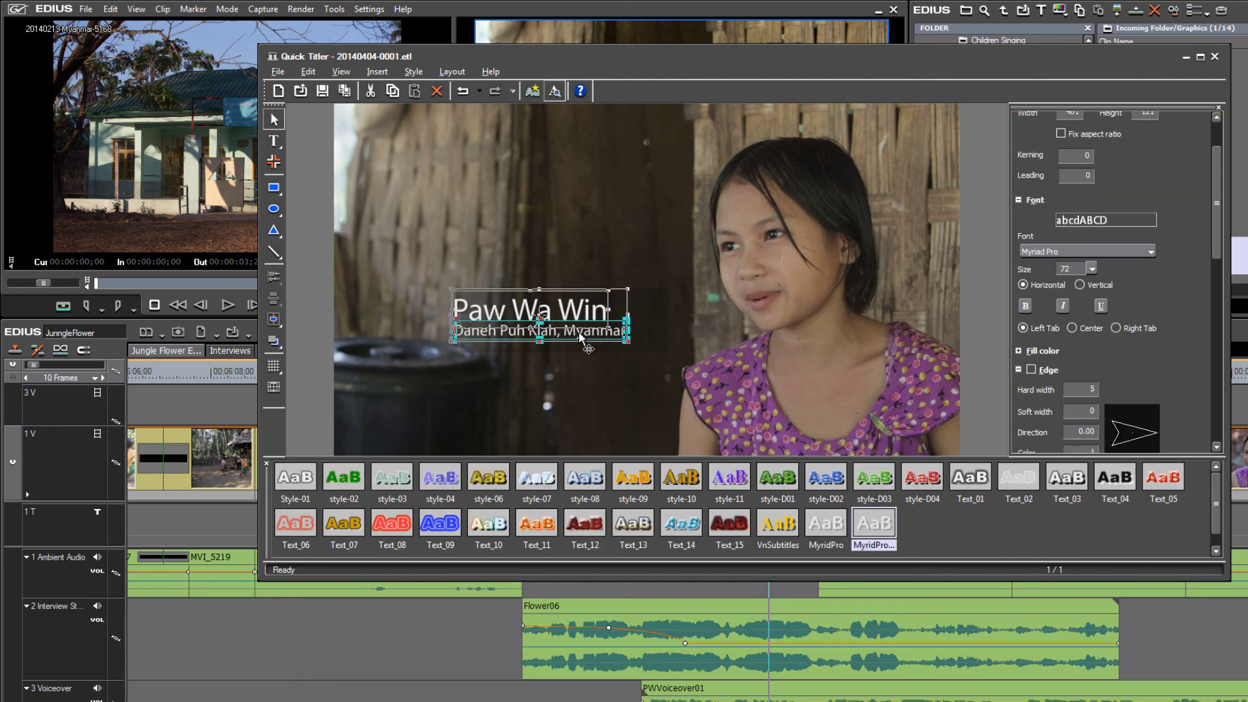
pyautogui.press('Right')
pyautogui.press('Right')
pyautogui.press('Right')
pyautogui.press('Right')
pyautogui.press('Right')
pyautogui.press('Right')
pyautogui.press('Right')
pyautogui.press('Right')
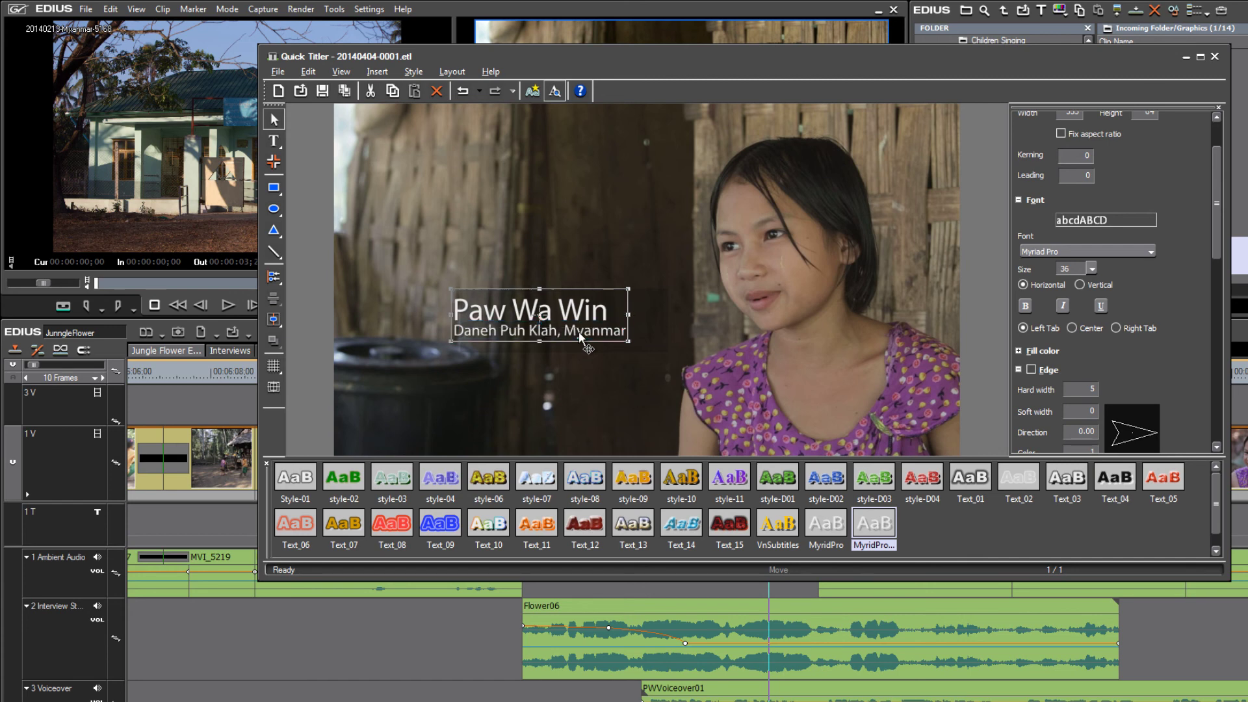
pyautogui.press('Right')
pyautogui.press('Right')
pyautogui.press('Right')
pyautogui.press('Right')
pyautogui.press('Right')
pyautogui.press('Right')
pyautogui.press('Right')
pyautogui.press('Right')
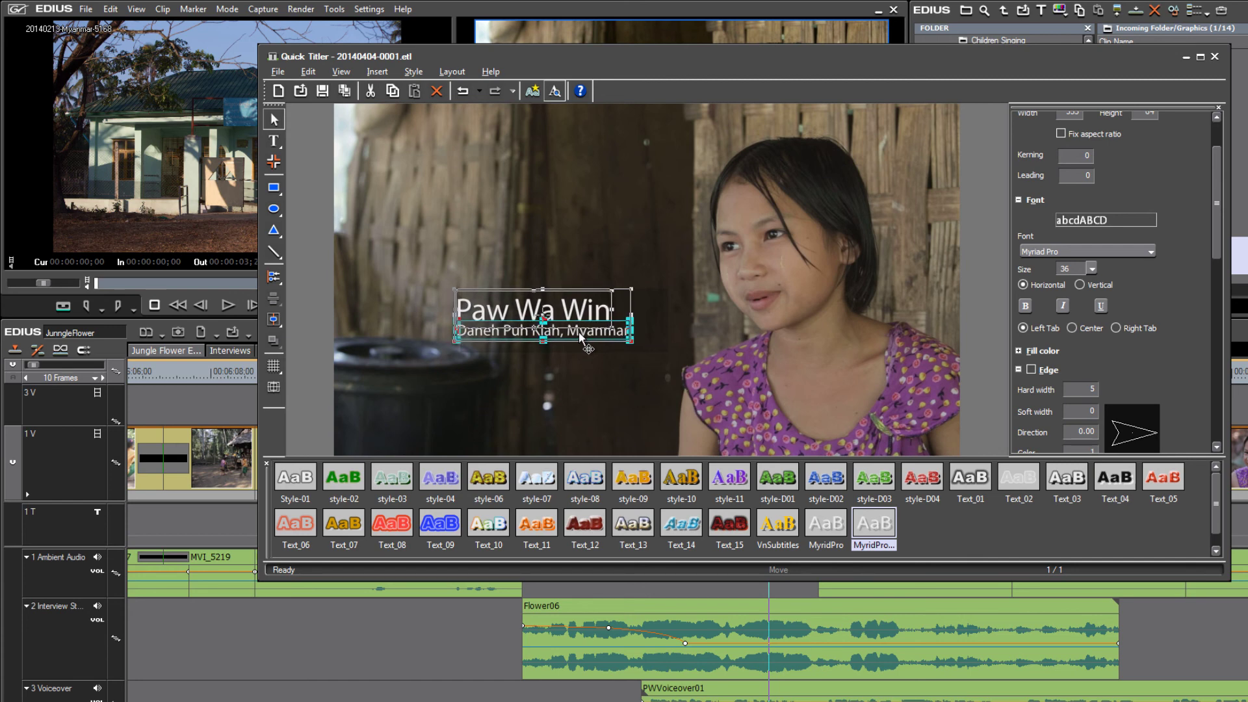
pyautogui.press('Right')
pyautogui.press('Right')
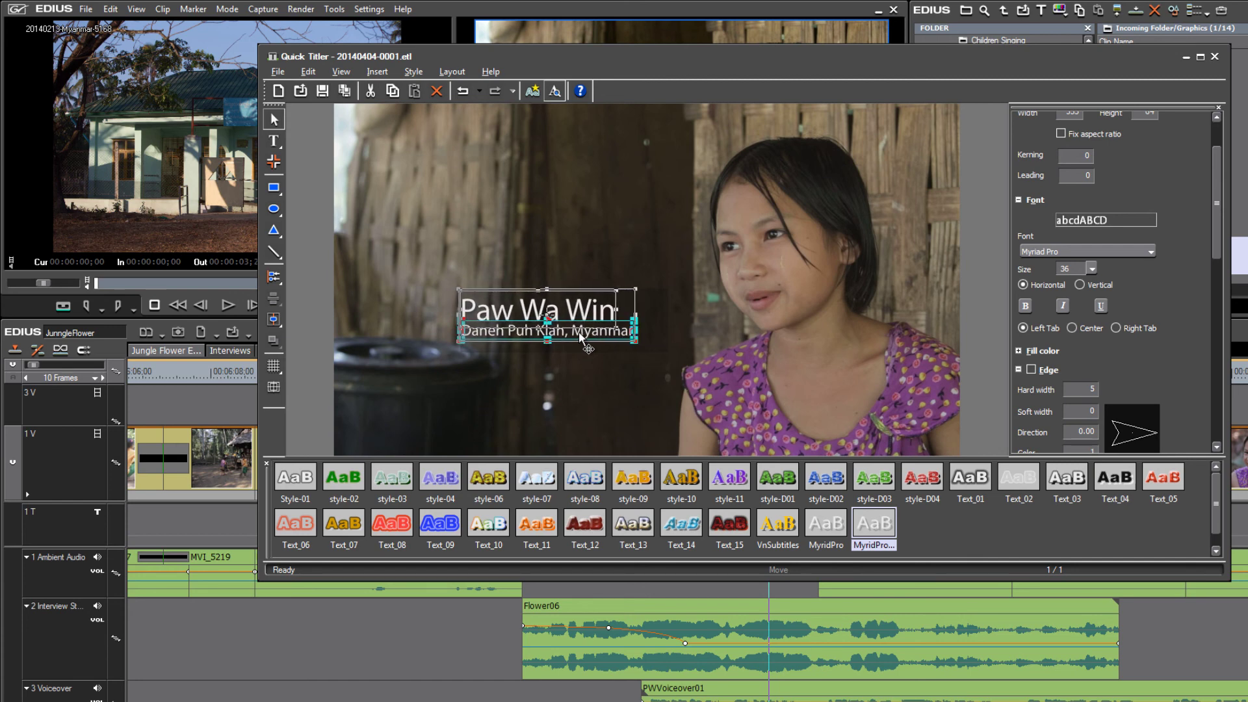
pyautogui.moveTo(574, 305); pyautogui.dragTo(583, 303)
pyautogui.click(620, 229)
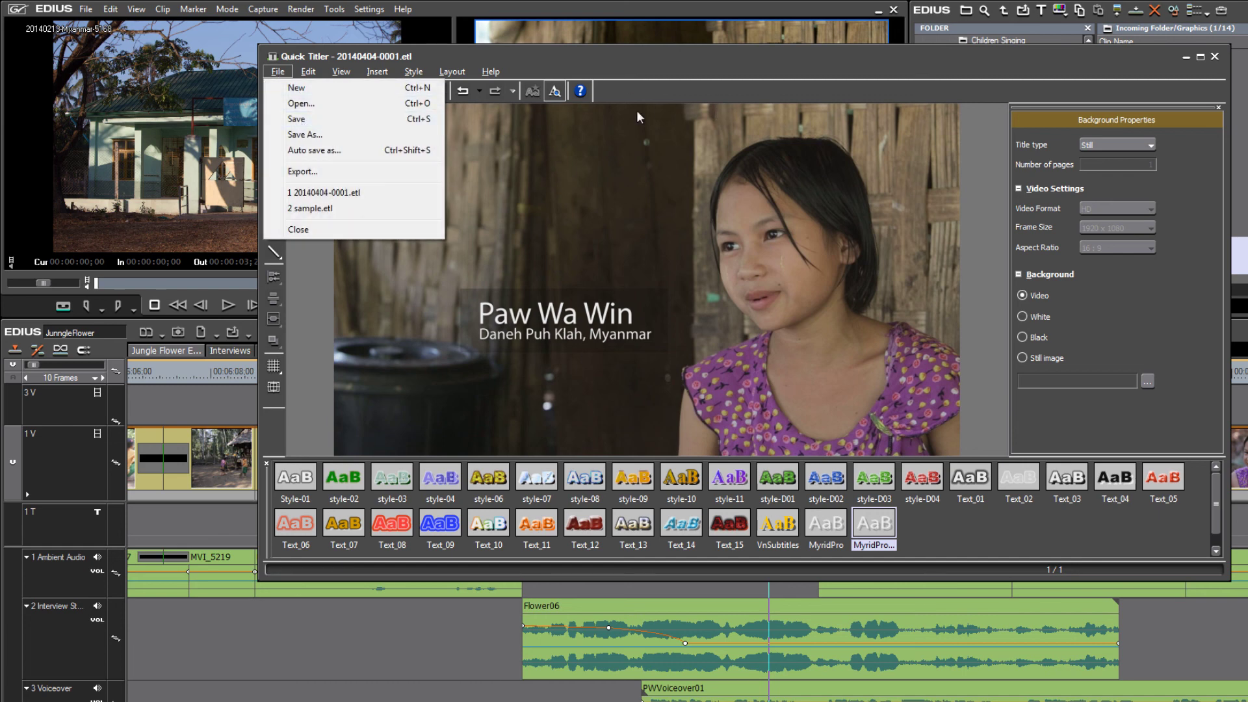
# Close Quick Titler and save the changes to 20140404-0001.etl.
pyautogui.click(954, 59)
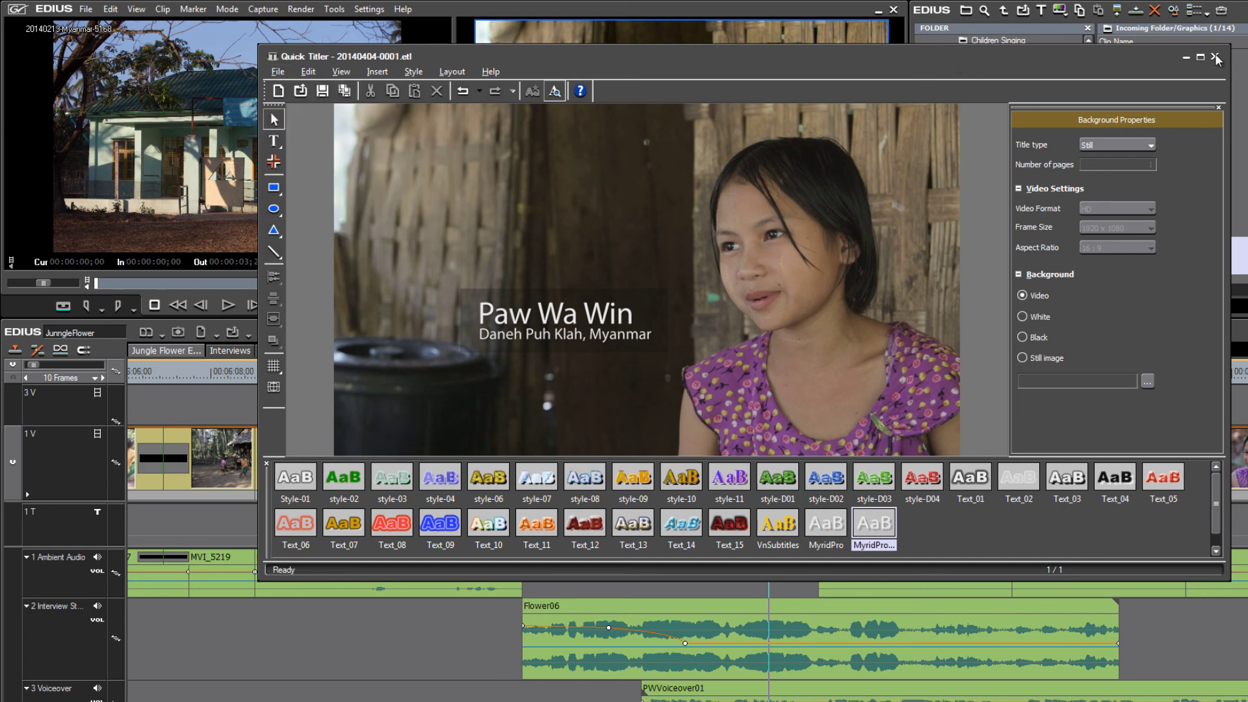
pyautogui.click(1214, 58)
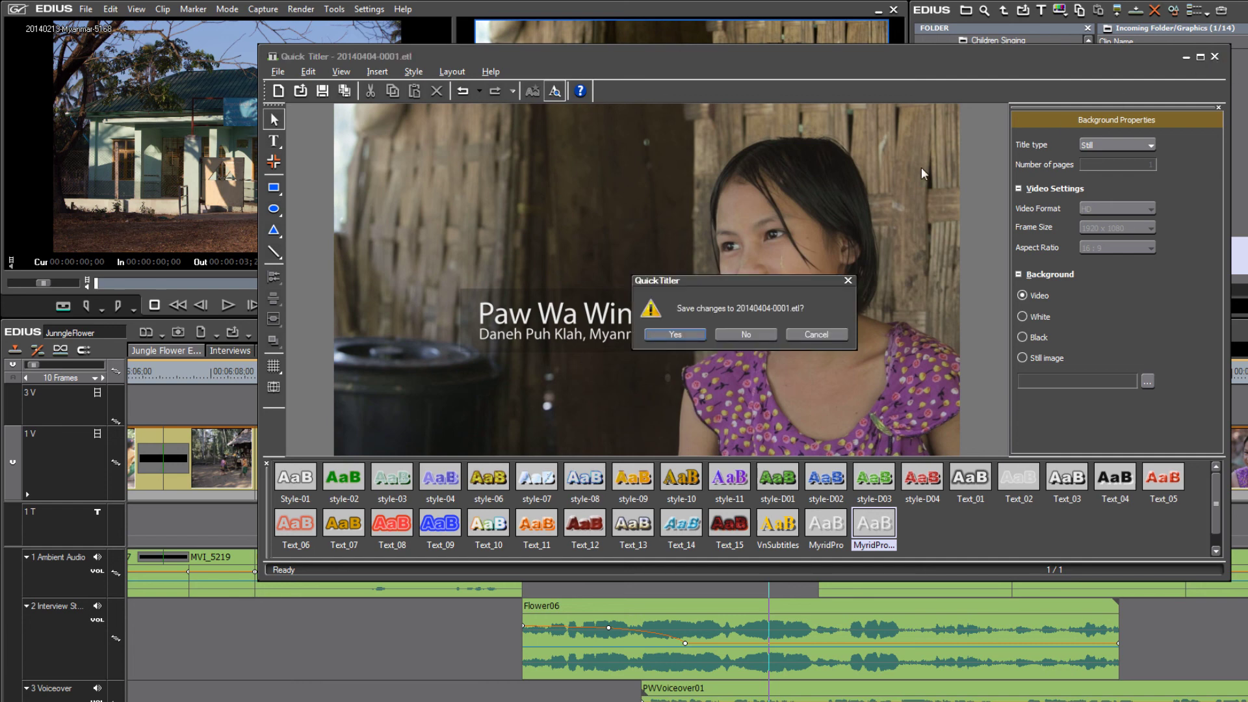
pyautogui.click(687, 335)
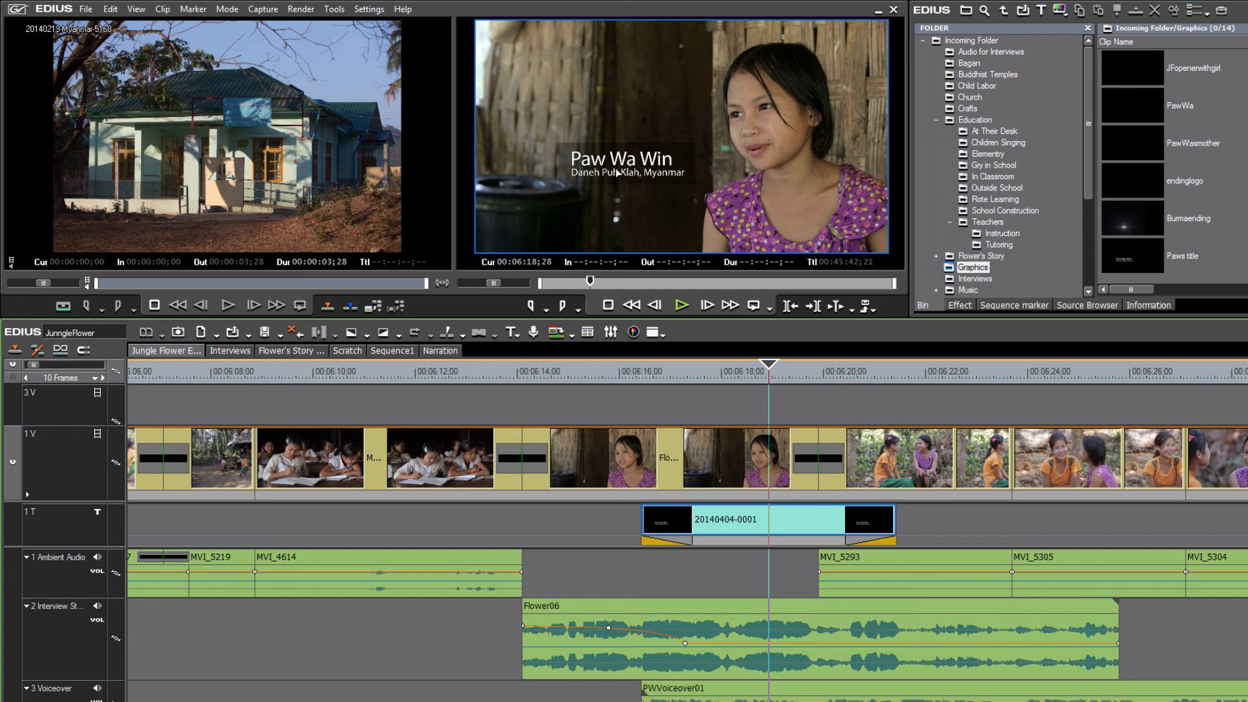
# Reopen the title, nudge the Daneh Puh Klah, Myanmar line slightly lower, and save on close.
pyautogui.doubleClick(787, 522)
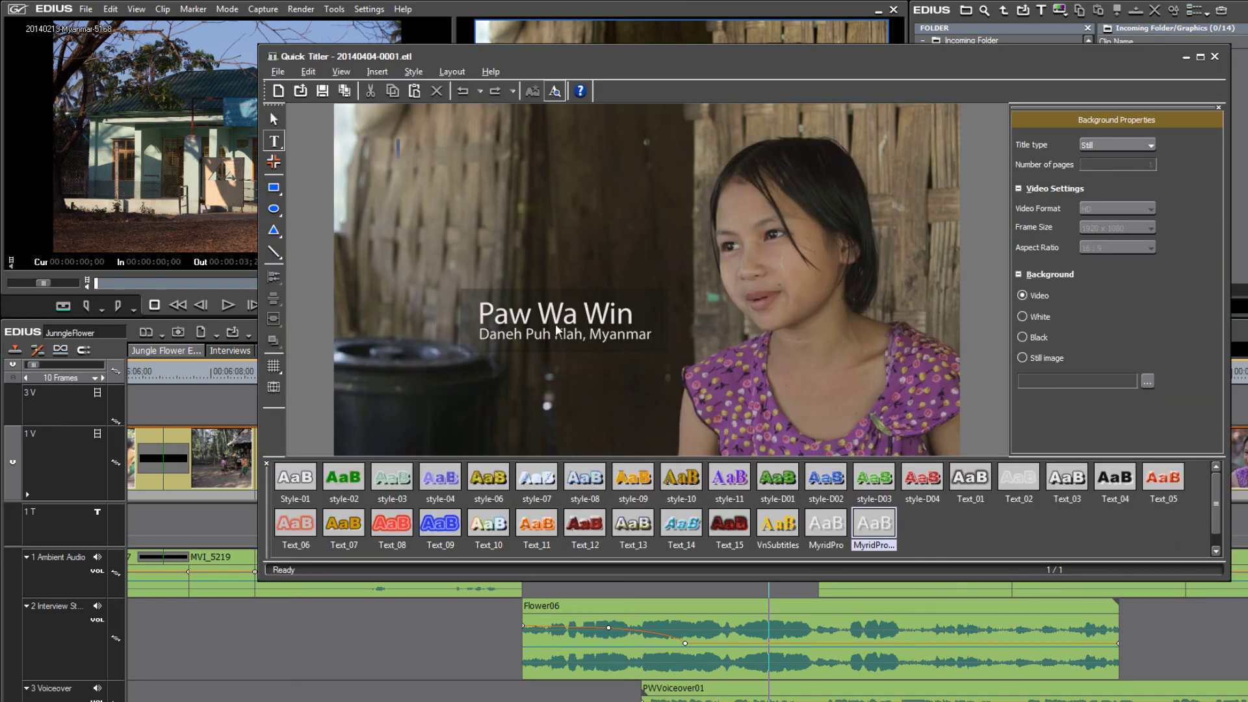
pyautogui.click(556, 343)
pyautogui.press('Down')
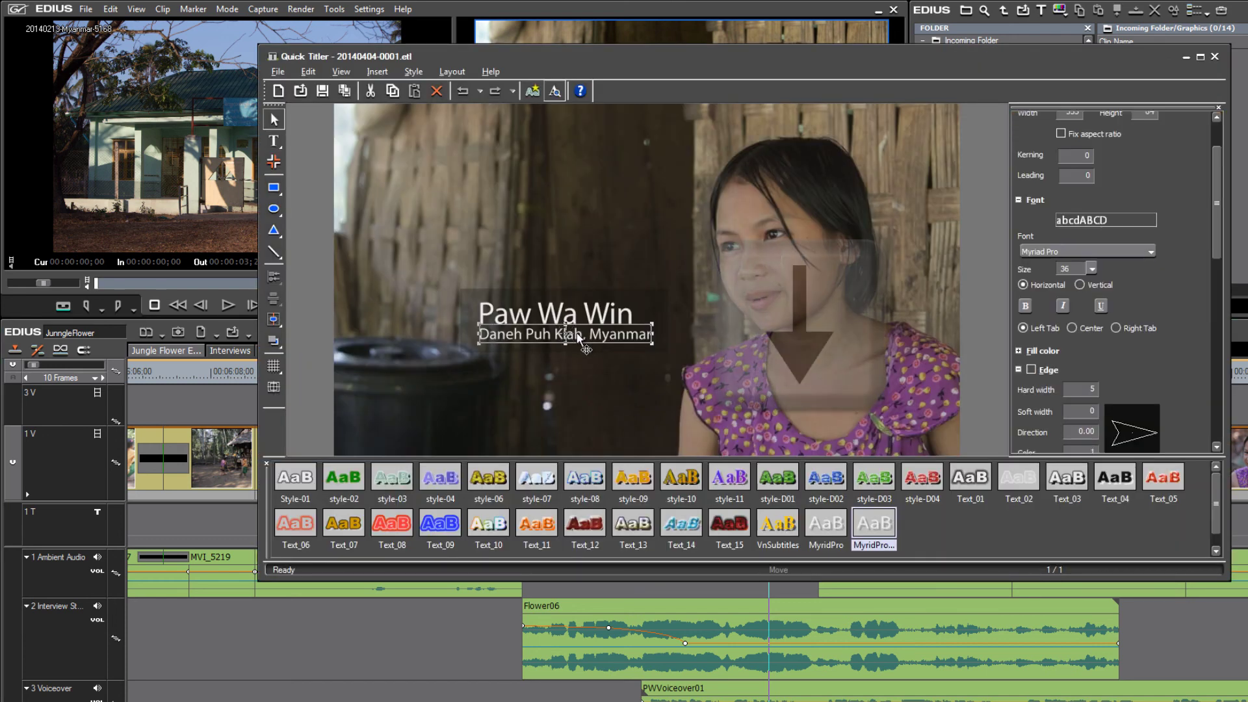
pyautogui.press('Down')
pyautogui.press('Down')
pyautogui.press('Down')
pyautogui.press('Down')
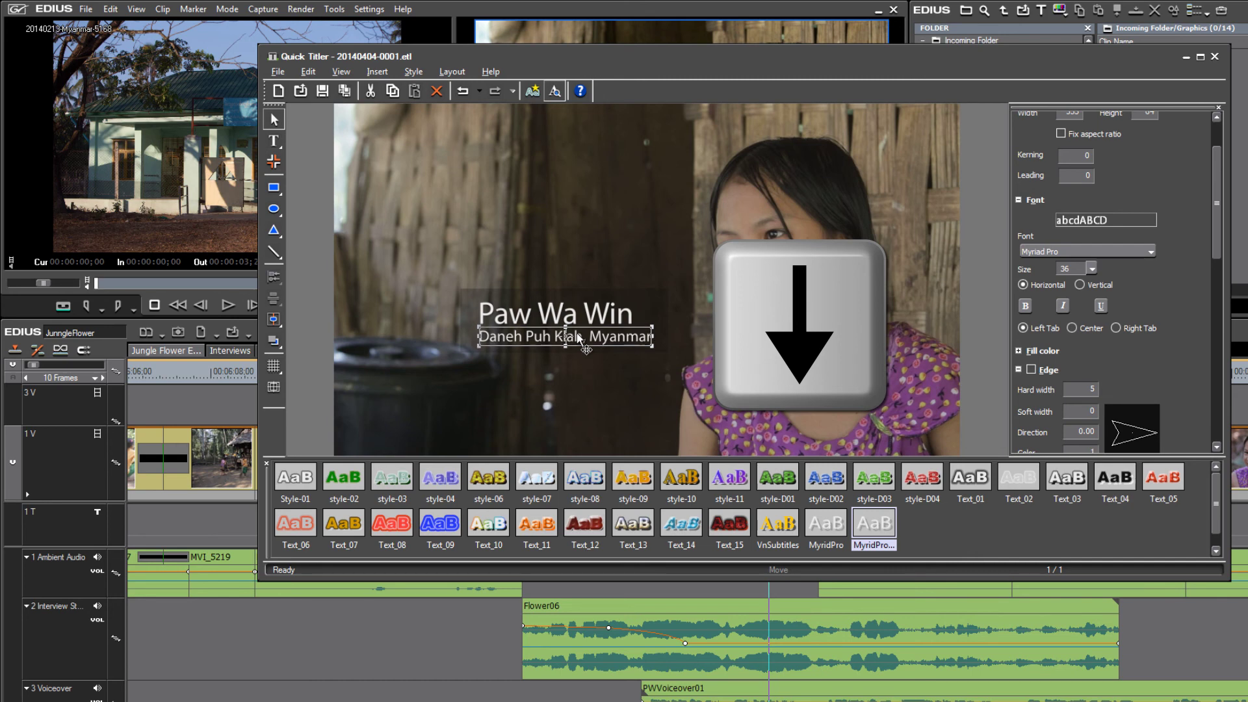
pyautogui.click(620, 278)
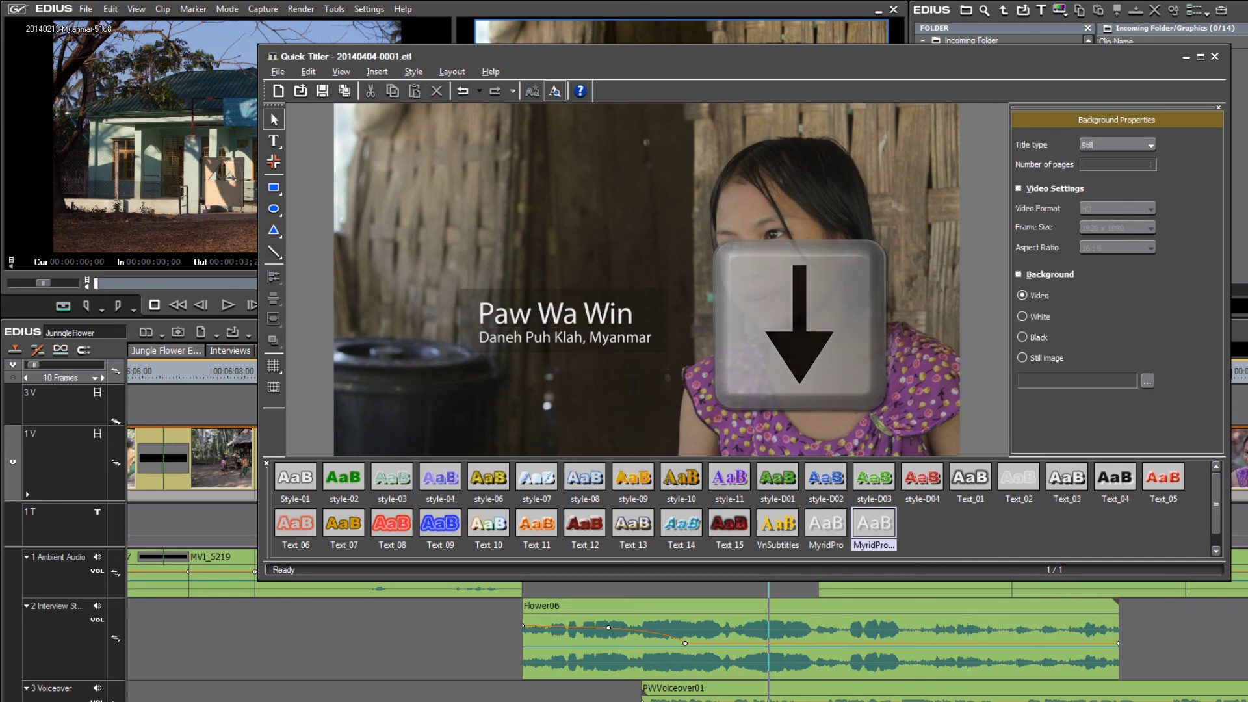
pyautogui.click(1213, 57)
pyautogui.click(655, 335)
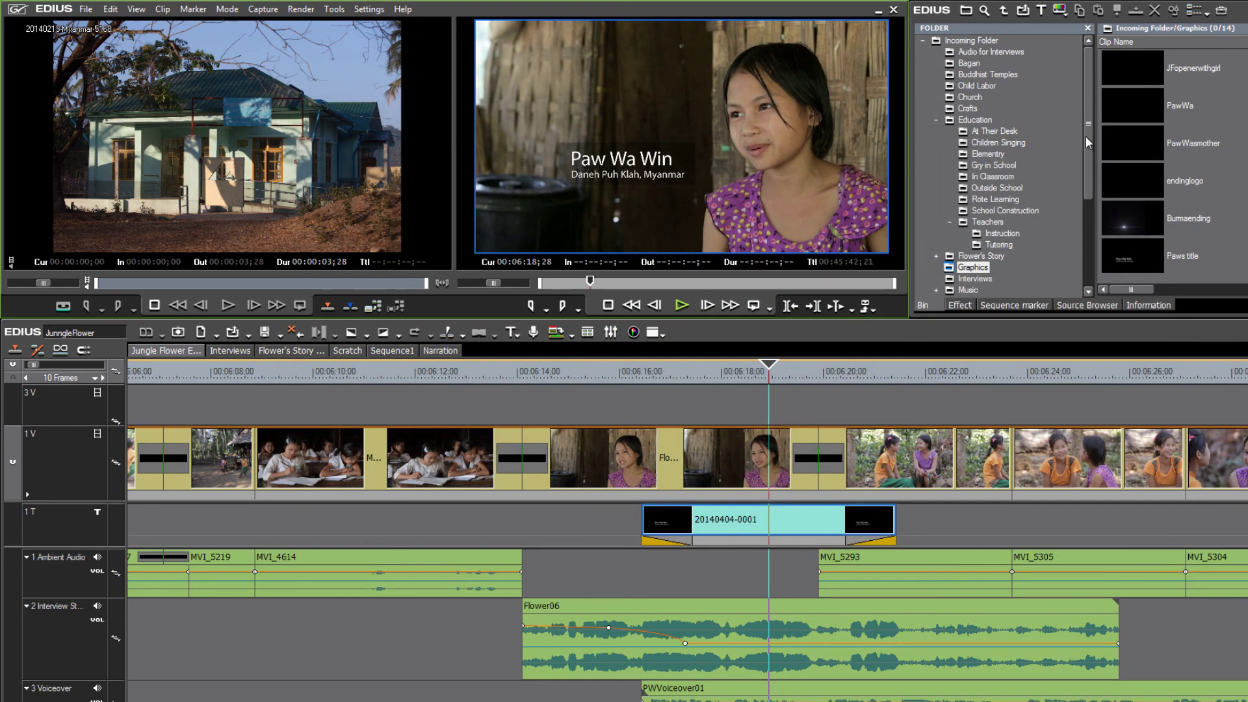
pyautogui.click(966, 305)
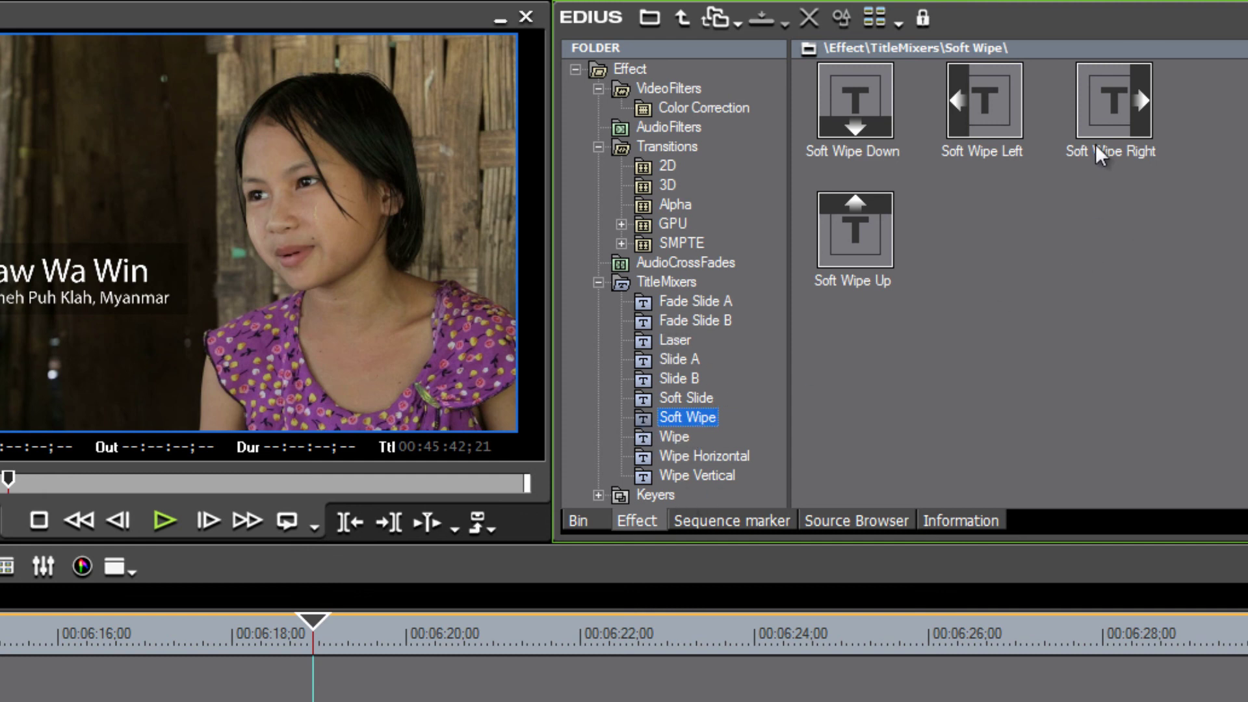
pyautogui.moveTo(1129, 108)
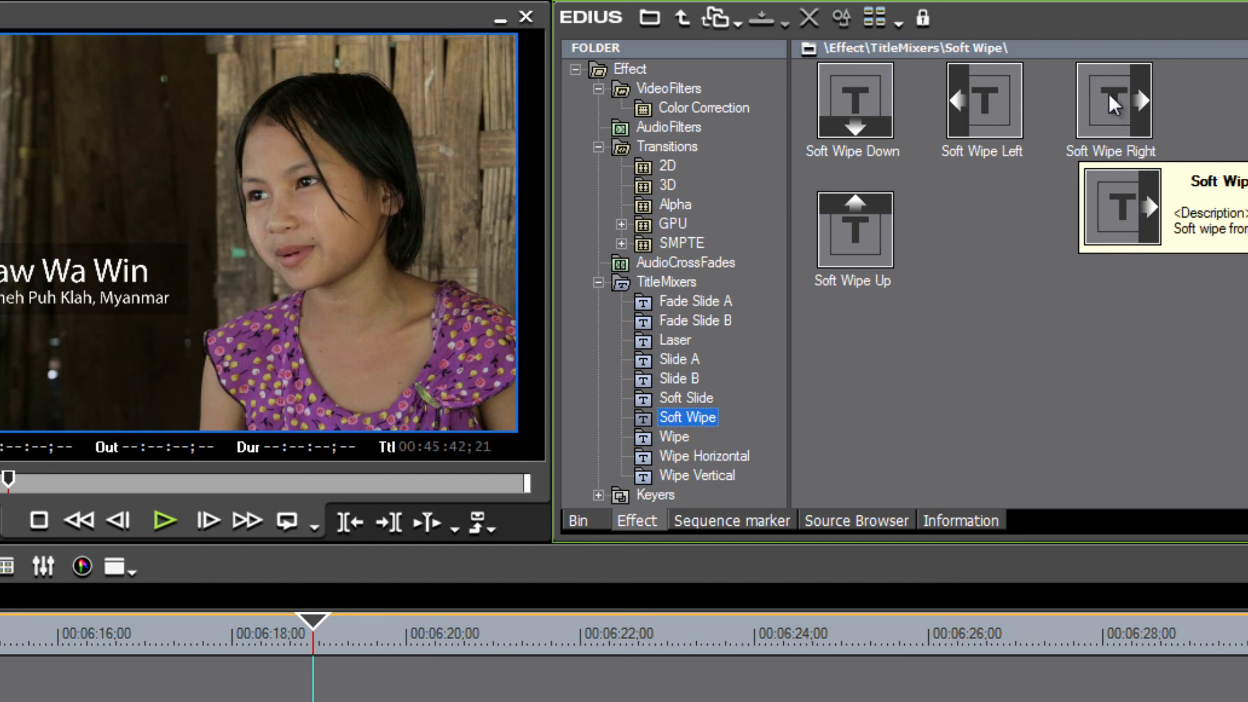
pyautogui.moveTo(1110, 94); pyautogui.dragTo(440, 667)
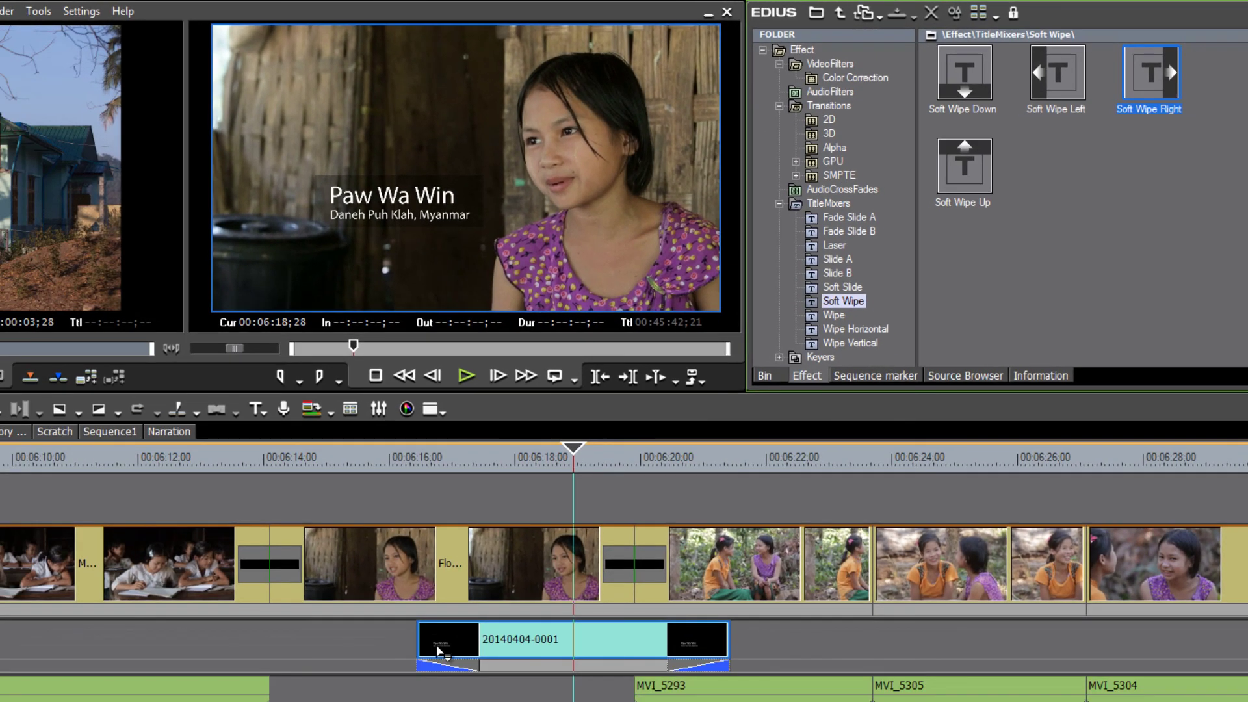
# Apply Soft Wipe to the title's opening transition and play the title's entrance.
pyautogui.click(439, 668)
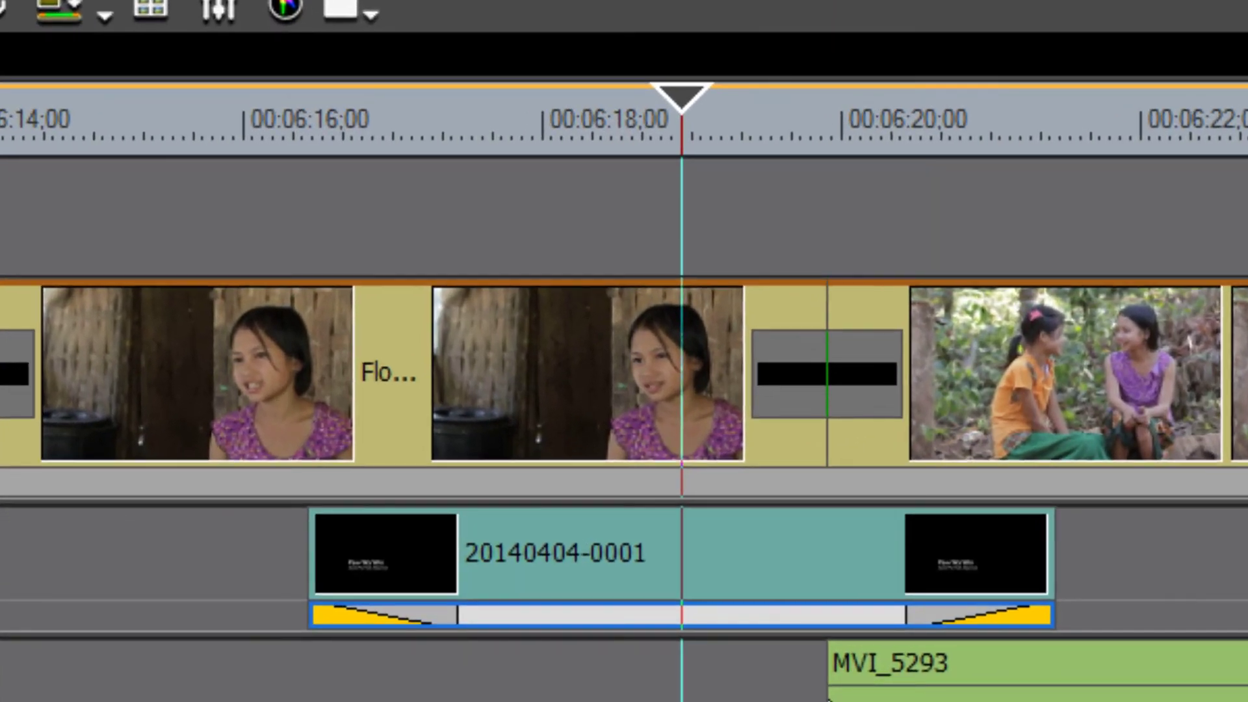
pyautogui.click(407, 653)
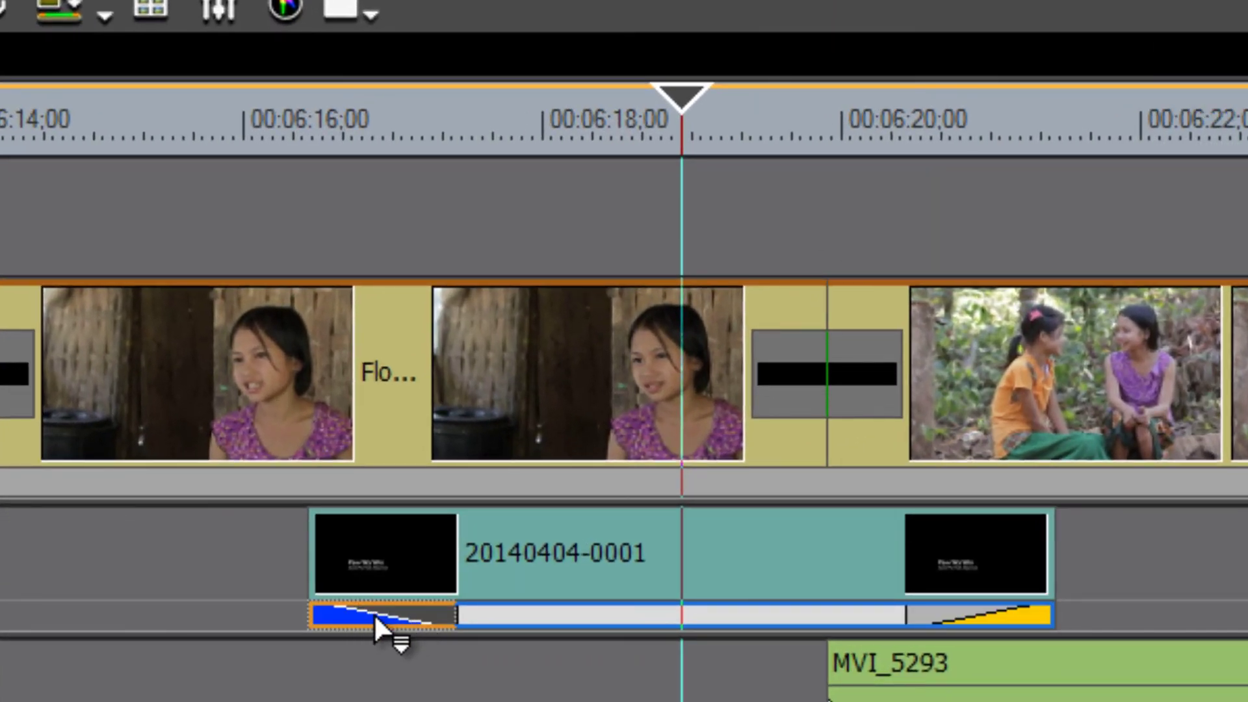
pyautogui.moveTo(389, 615); pyautogui.dragTo(389, 615)
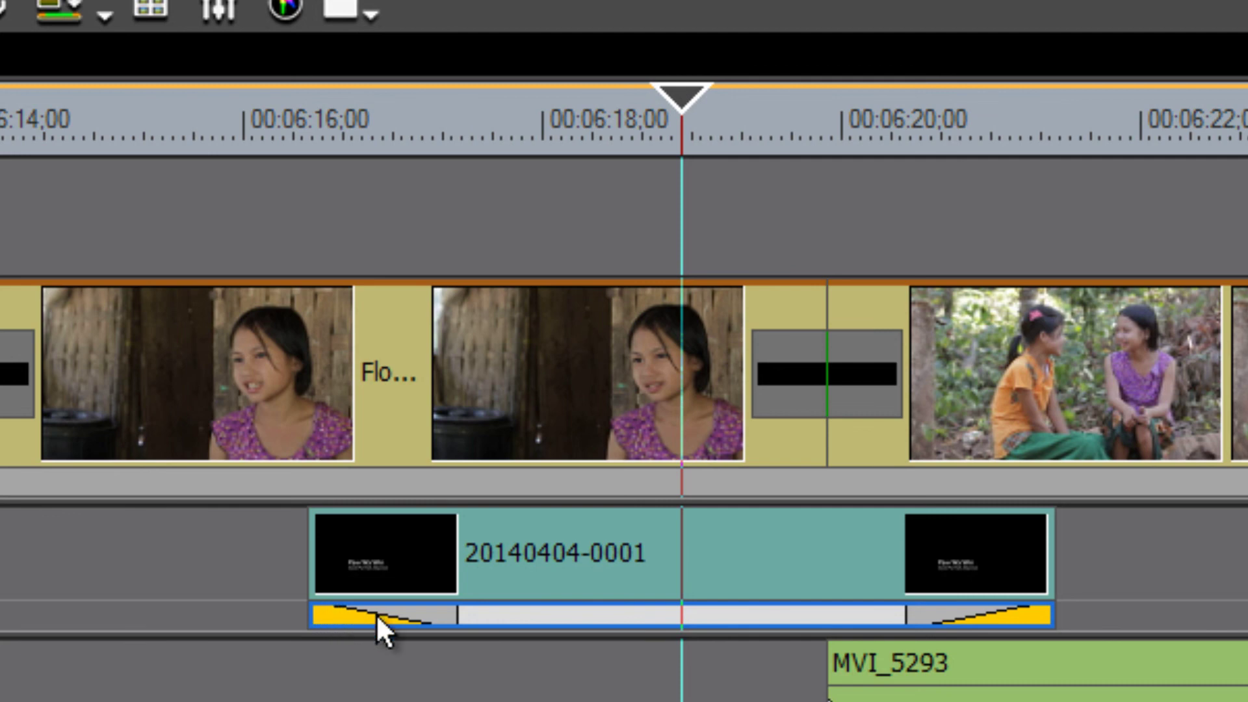
pyautogui.moveTo(691, 102); pyautogui.dragTo(309, 138)
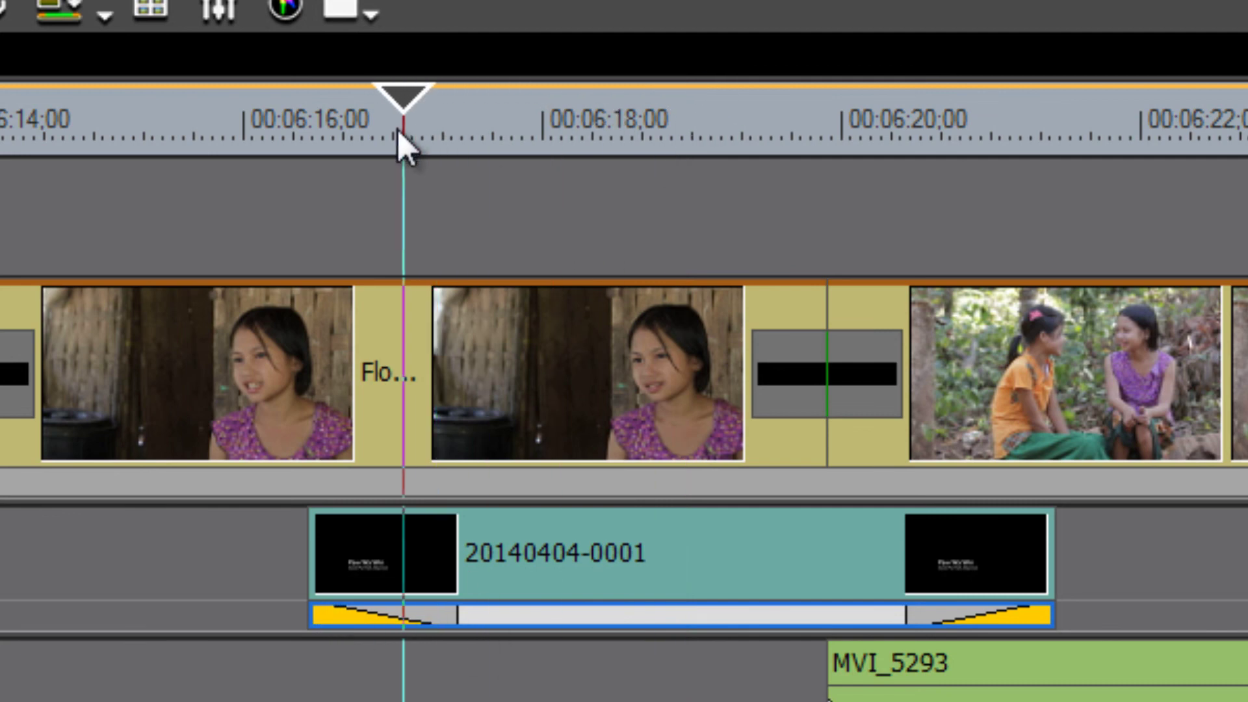
pyautogui.moveTo(465, 244)
pyautogui.mouseDown()
pyautogui.moveTo(442, 246)
pyautogui.moveTo(464, 246)
pyautogui.mouseUp()
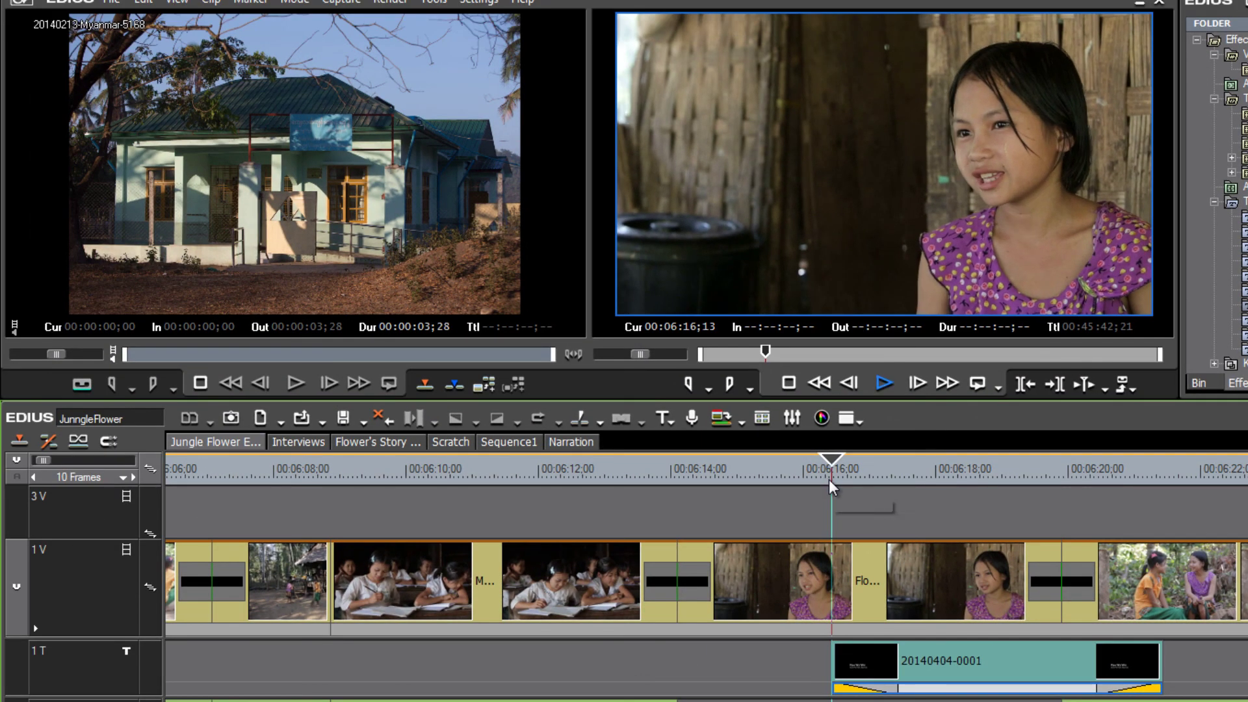
pyautogui.press('space')
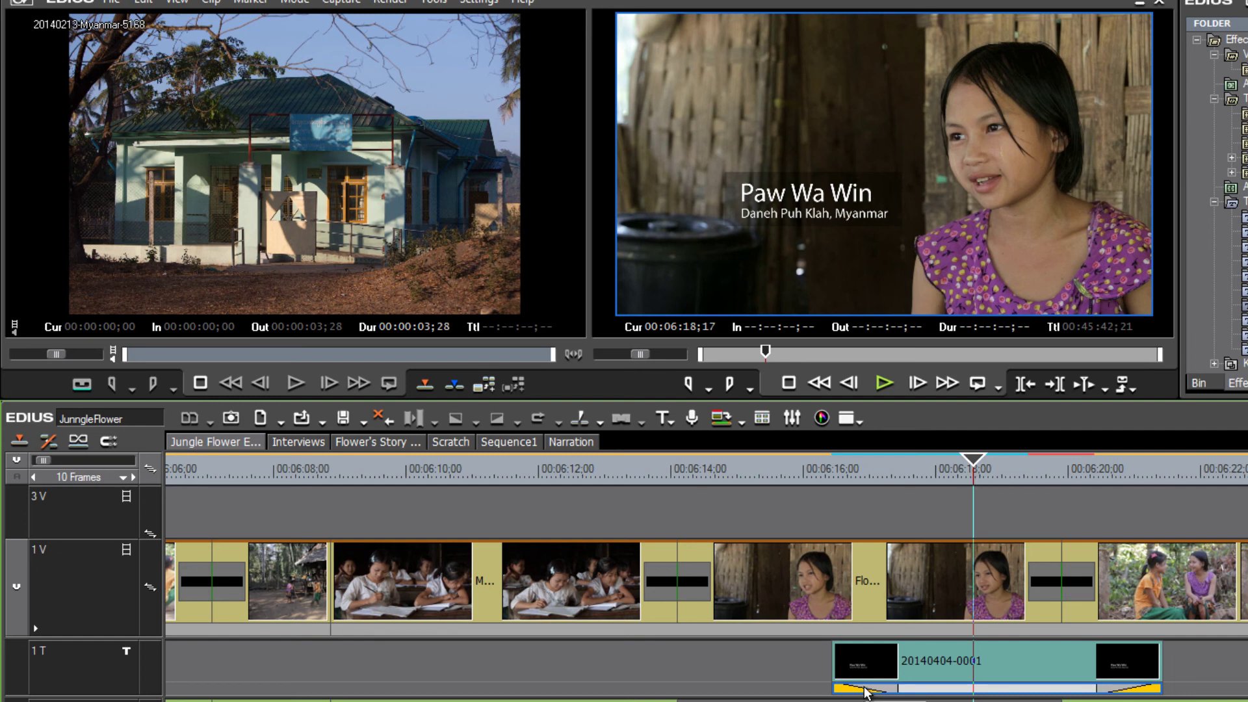
# Review the opening Soft Wipe's settings and replay the title wiping in.
pyautogui.moveTo(974, 463); pyautogui.dragTo(899, 478)
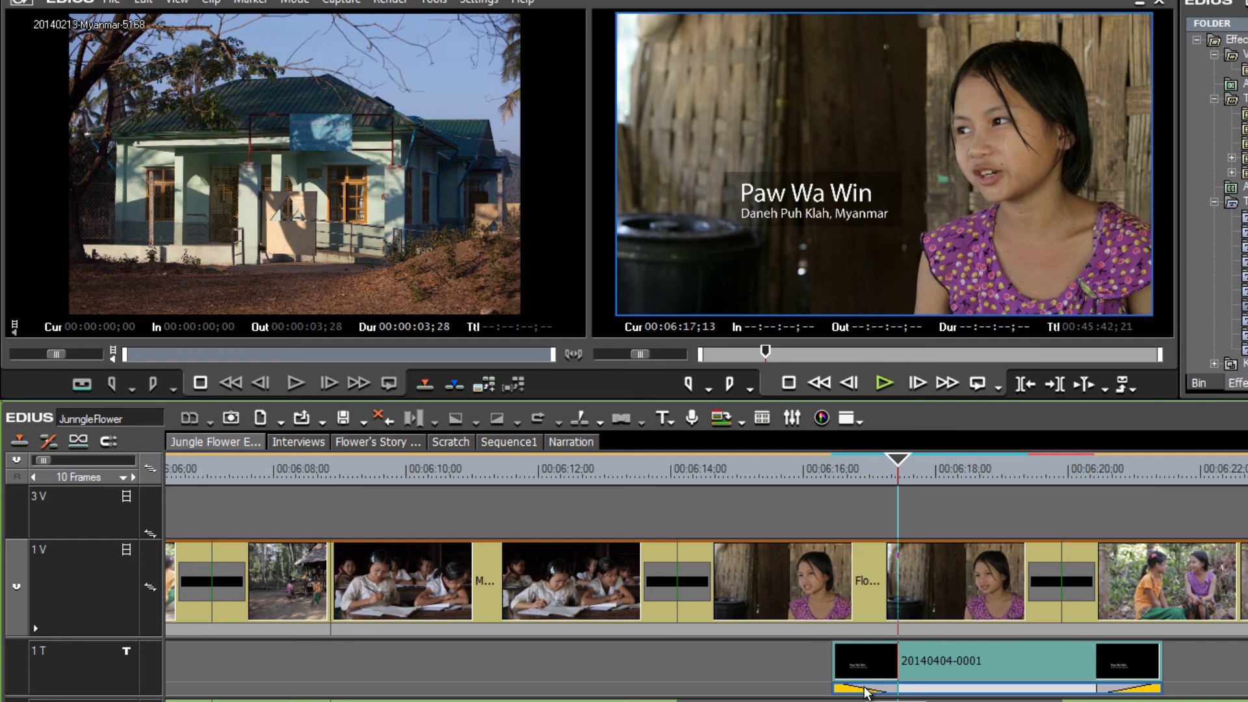
pyautogui.doubleClick(865, 688)
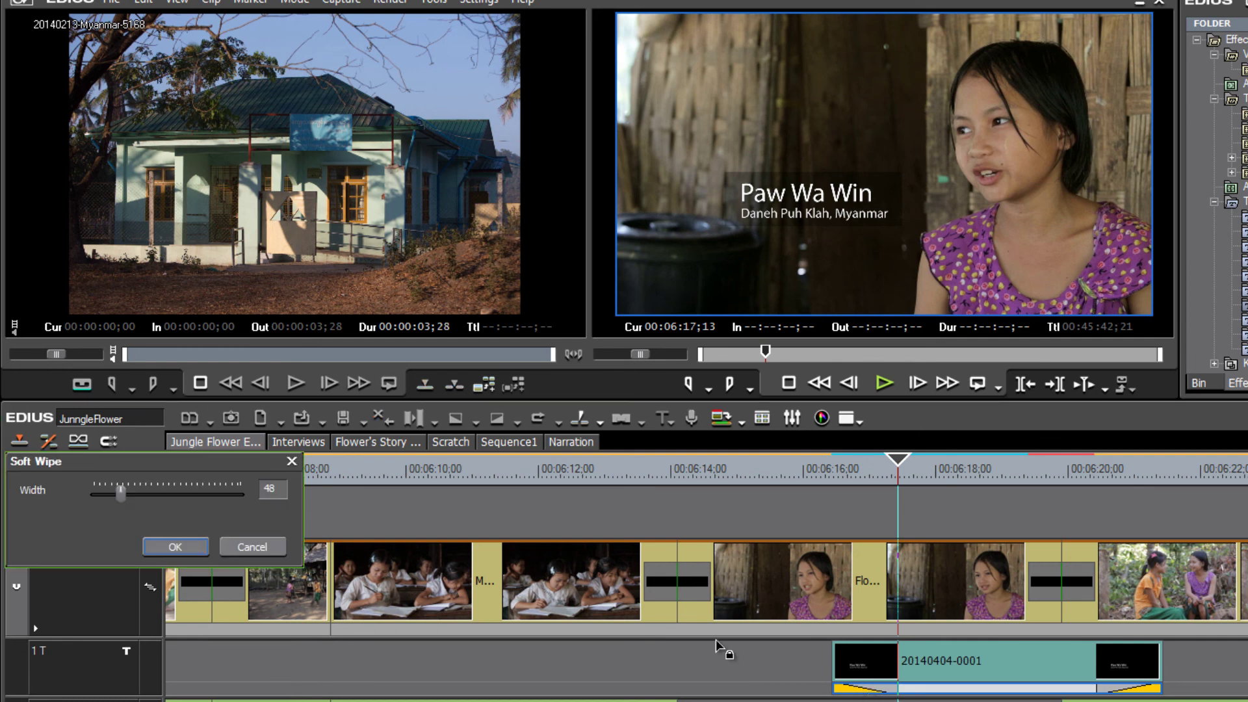
pyautogui.moveTo(162, 461); pyautogui.dragTo(660, 601)
pyautogui.click(642, 654)
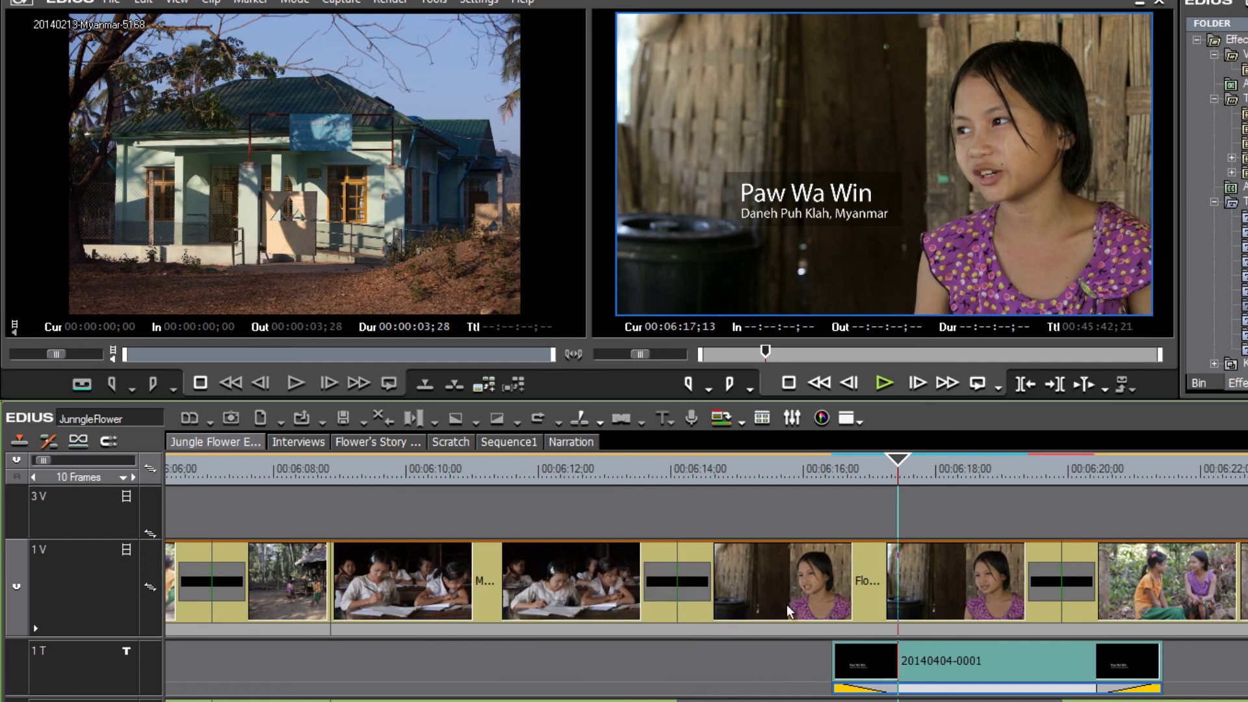
pyautogui.moveTo(900, 459); pyautogui.dragTo(836, 469)
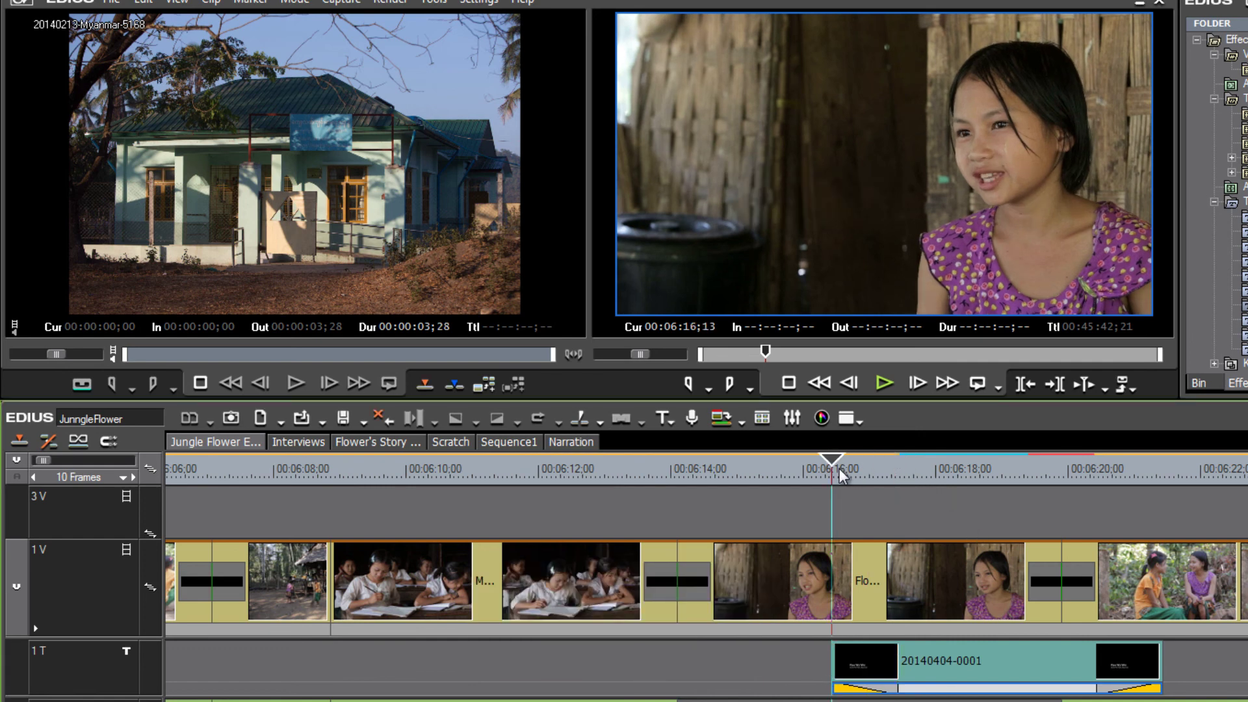
pyautogui.press('space')
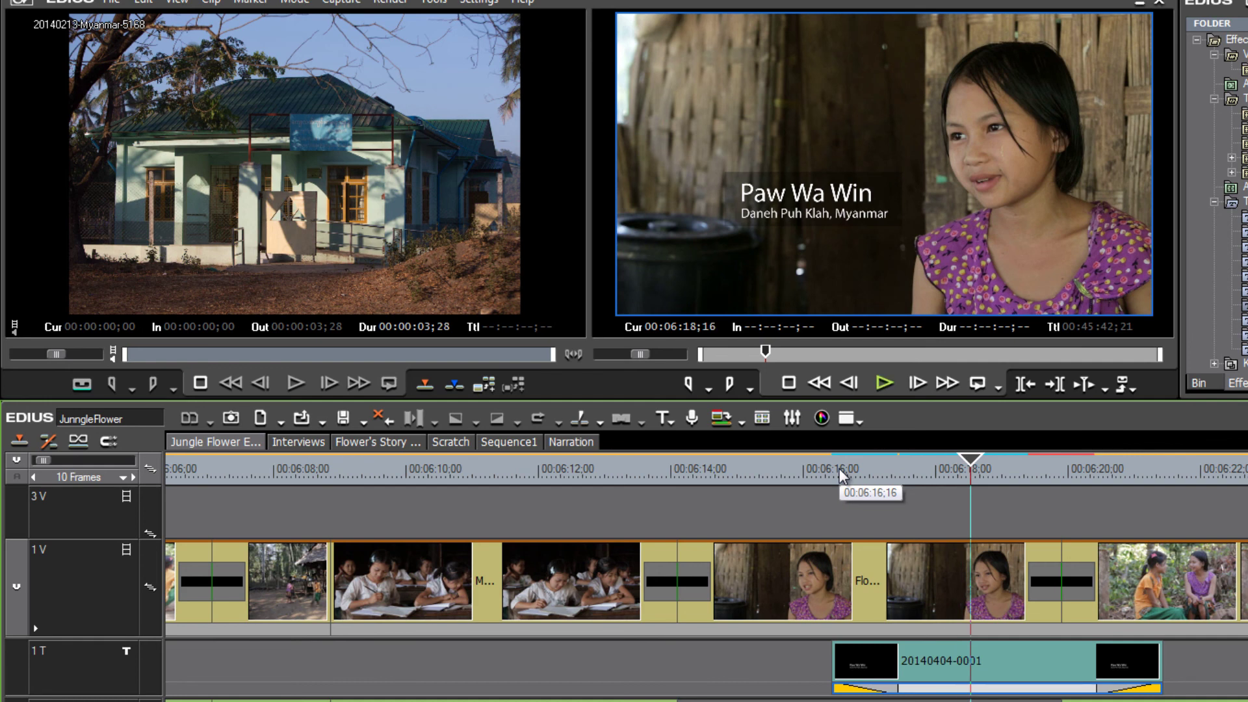
# Raise the opening Soft Wipe's width to 256 and play back the softer wipe.
pyautogui.doubleClick(870, 689)
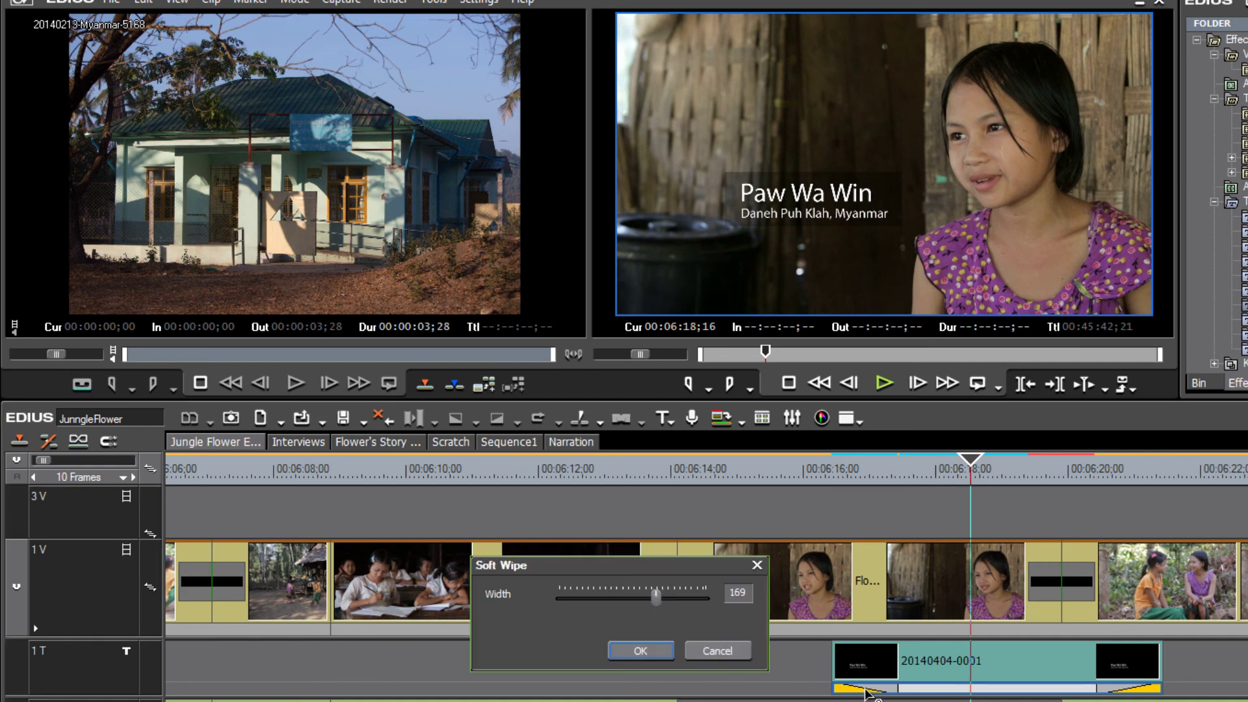
pyautogui.moveTo(656, 597); pyautogui.dragTo(718, 600)
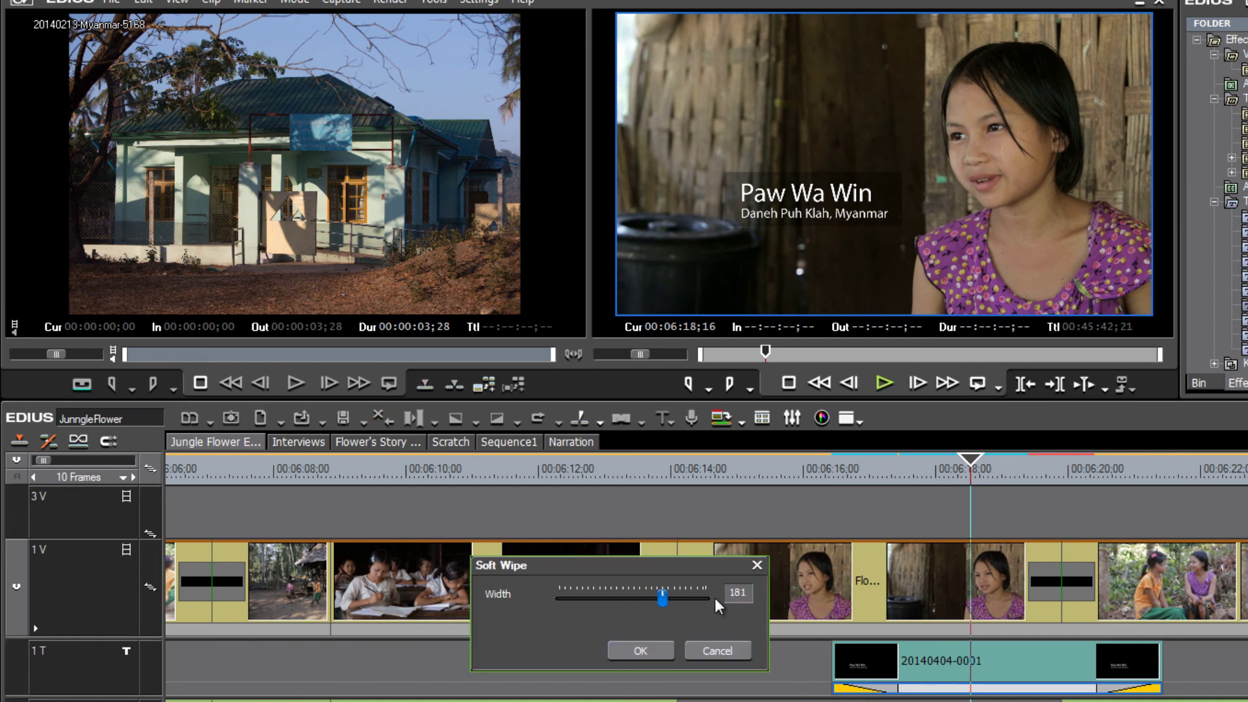
pyautogui.click(660, 651)
pyautogui.moveTo(971, 461); pyautogui.dragTo(837, 503)
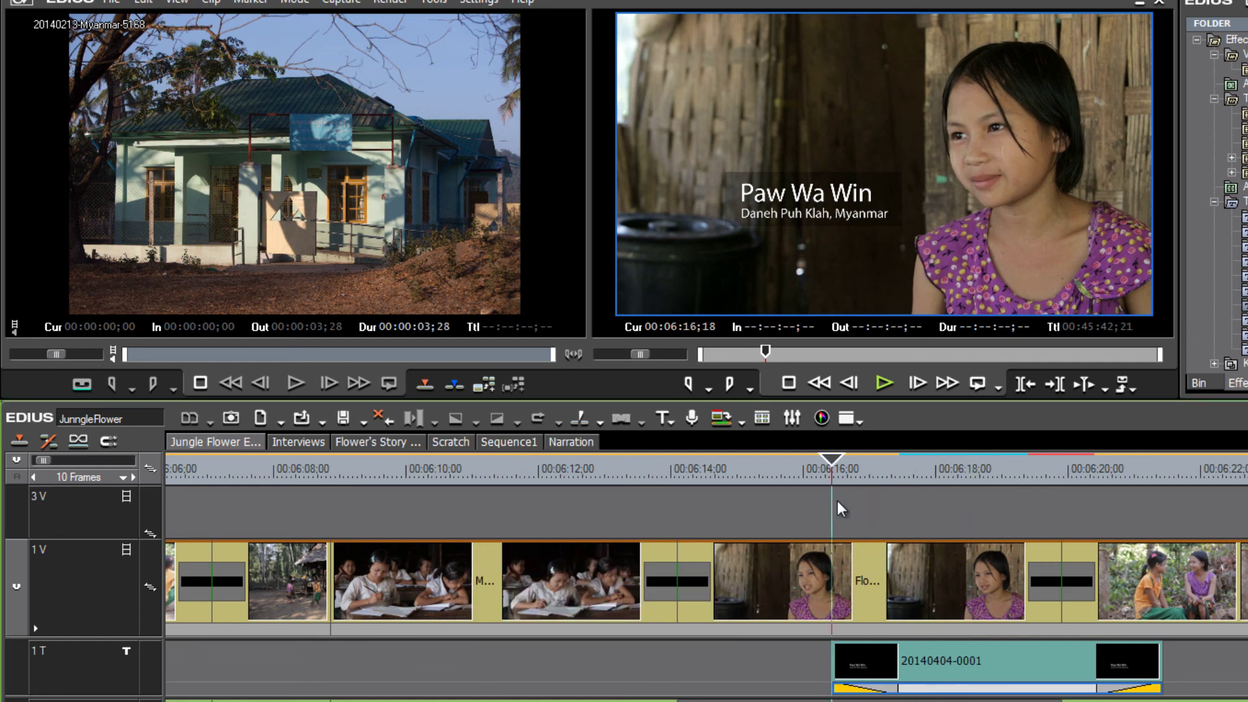
pyautogui.press('space')
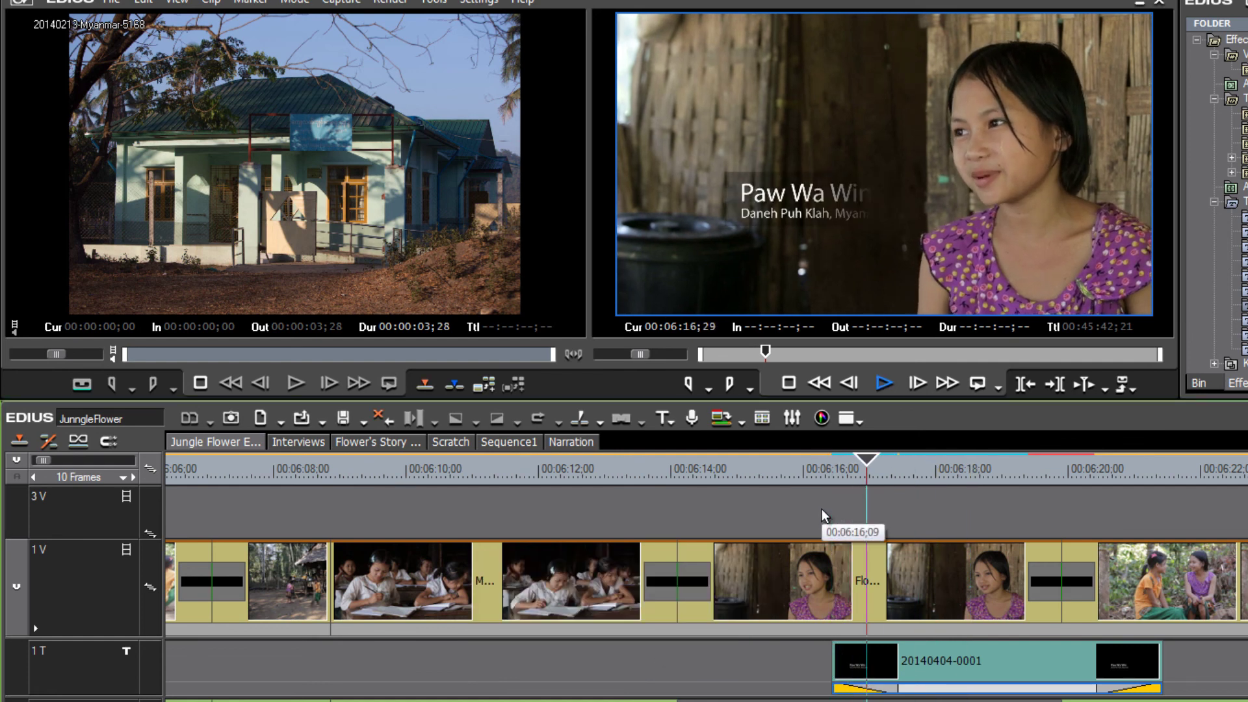
pyautogui.press('space')
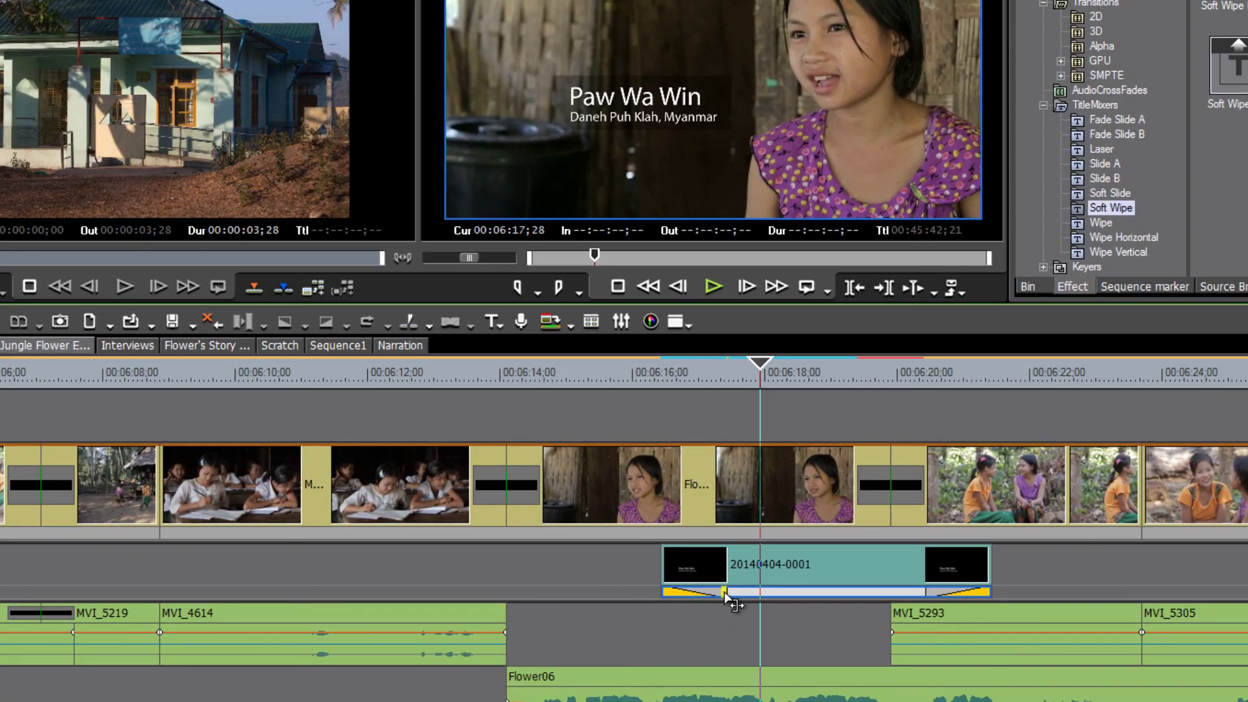
# Lengthen the title's opening transition by 15 frames and play the entrance from 06:16;13.
pyautogui.moveTo(727, 593); pyautogui.dragTo(769, 591)
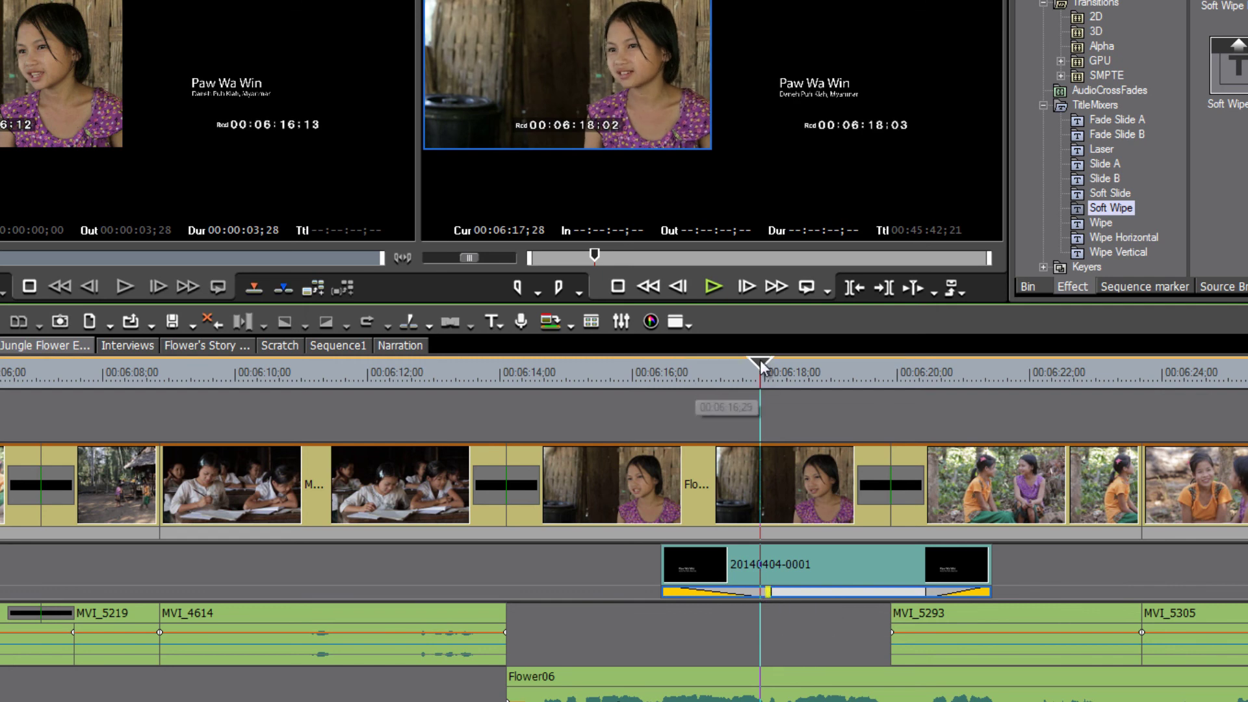
pyautogui.click(661, 378)
pyautogui.press('space')
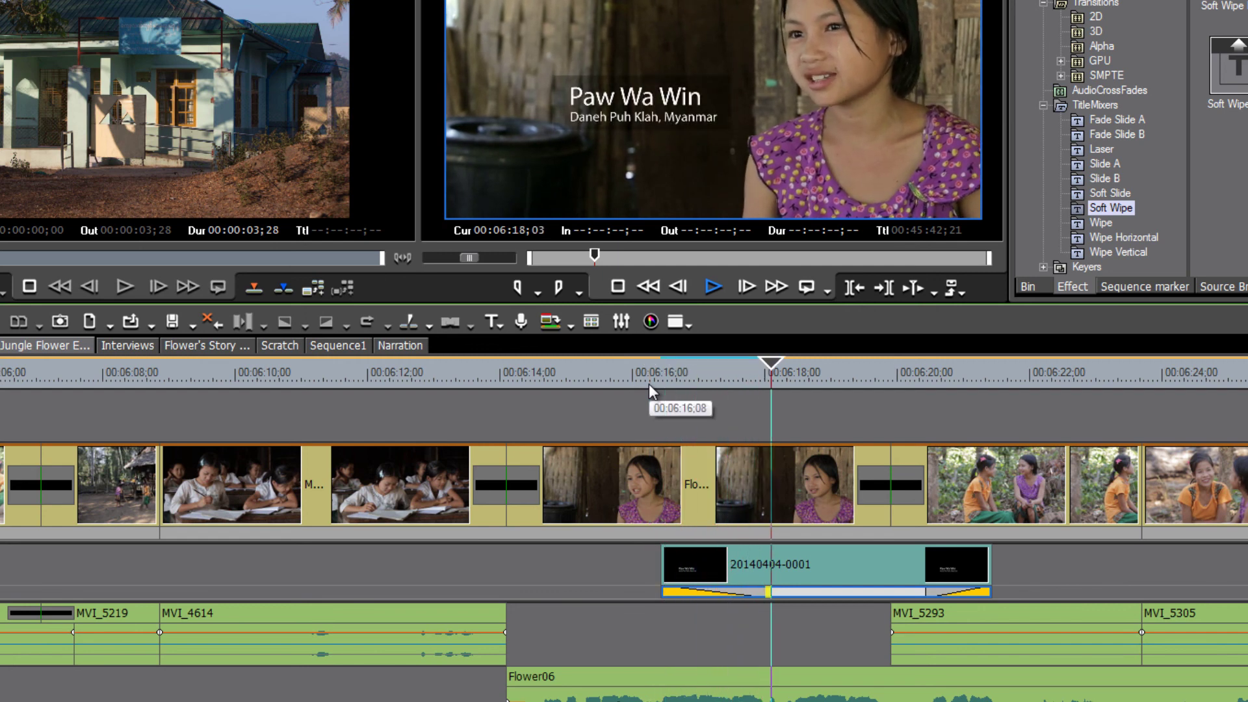
pyautogui.press('space')
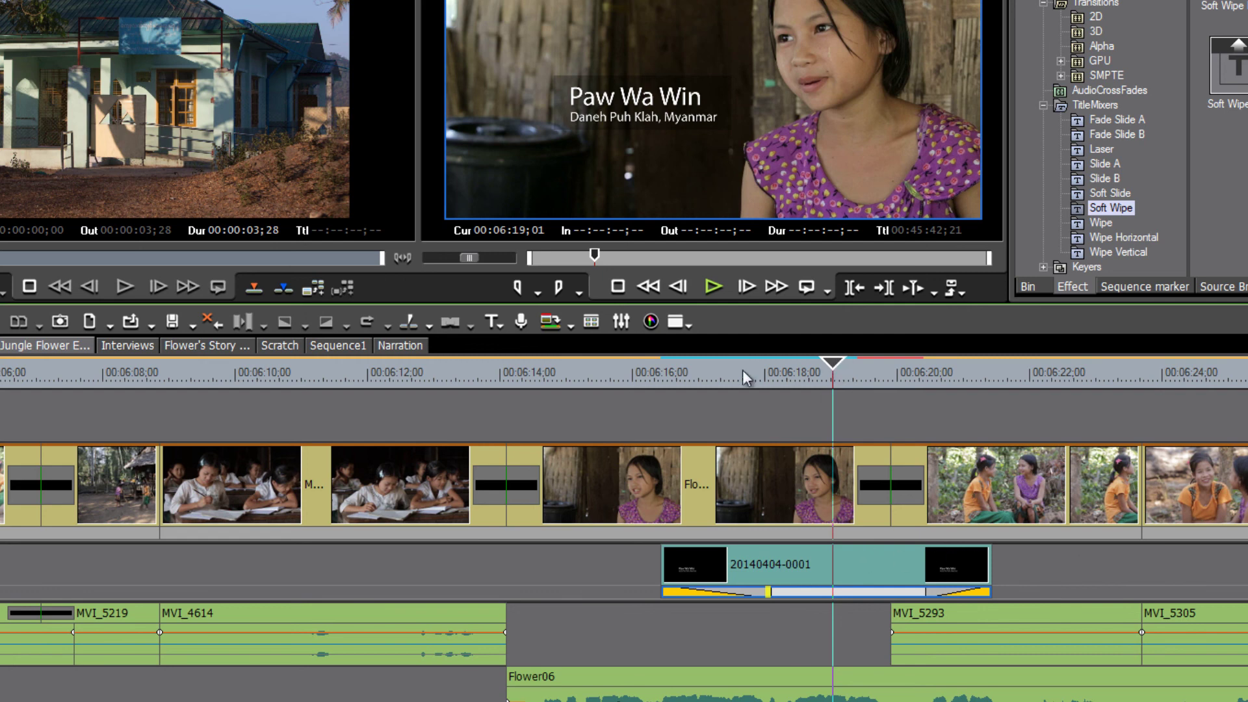
pyautogui.click(552, 383)
pyautogui.click(518, 383)
pyautogui.press('space')
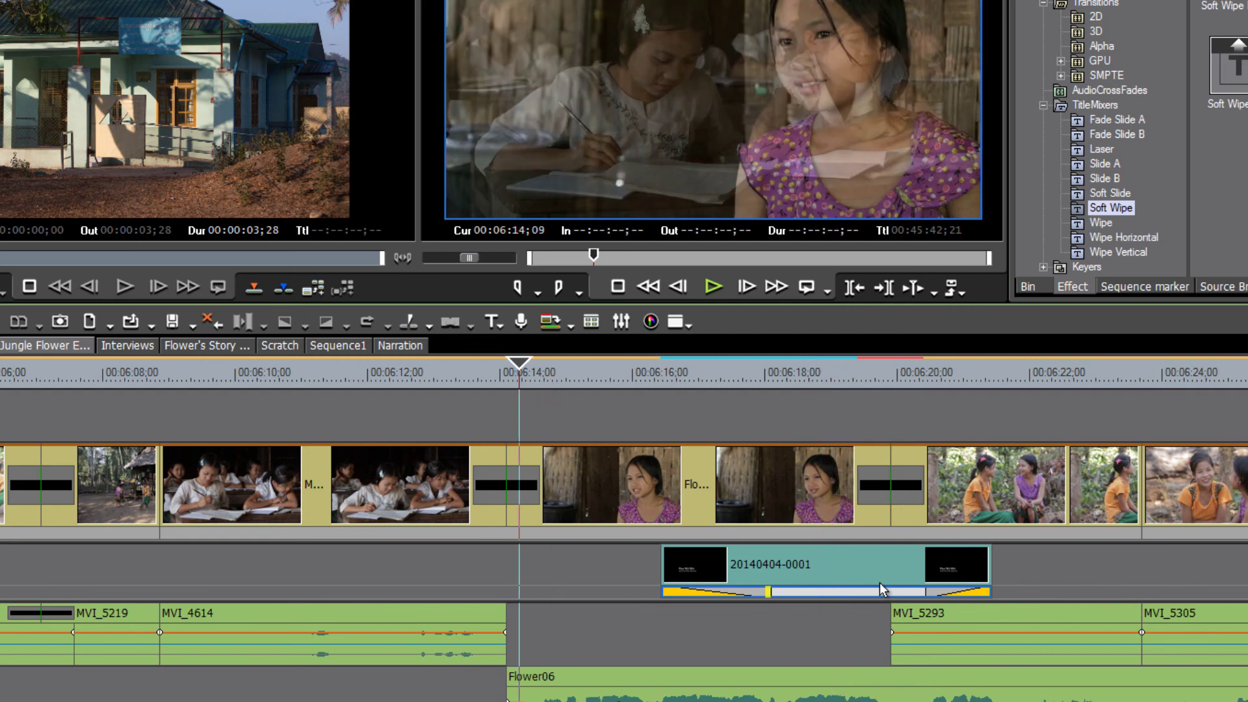
pyautogui.moveTo(879, 576); pyautogui.dragTo(743, 548)
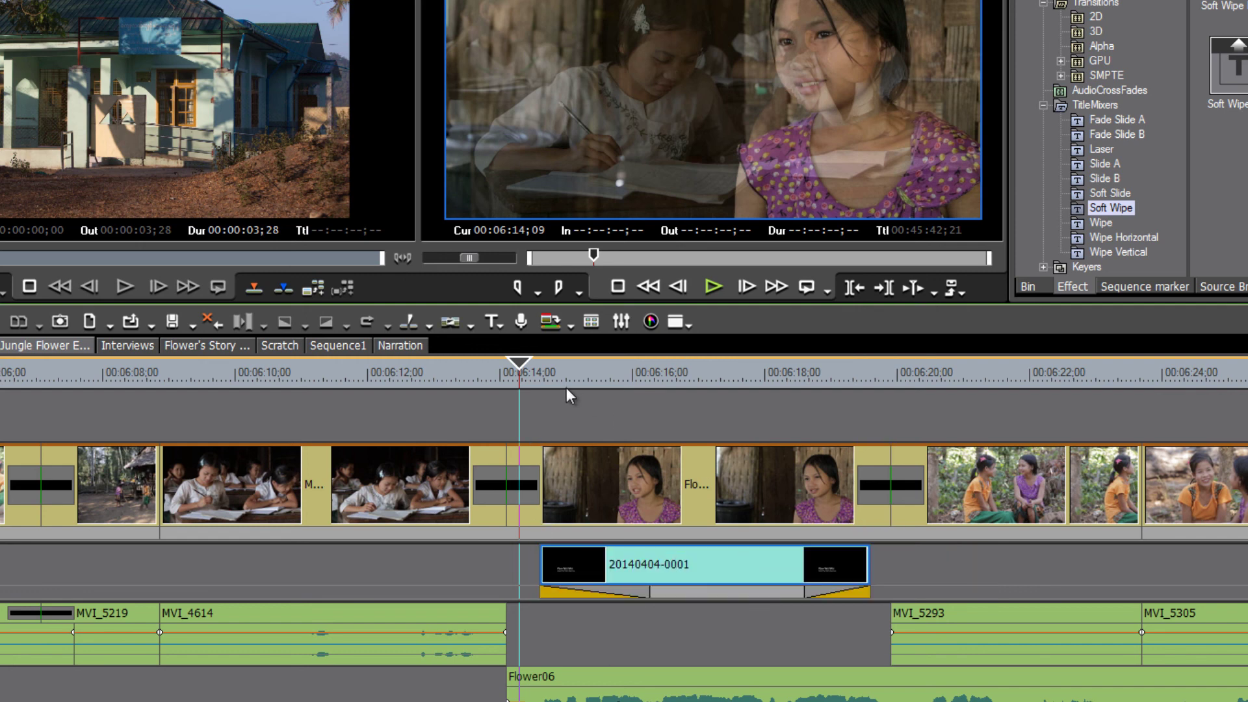
pyautogui.press('space')
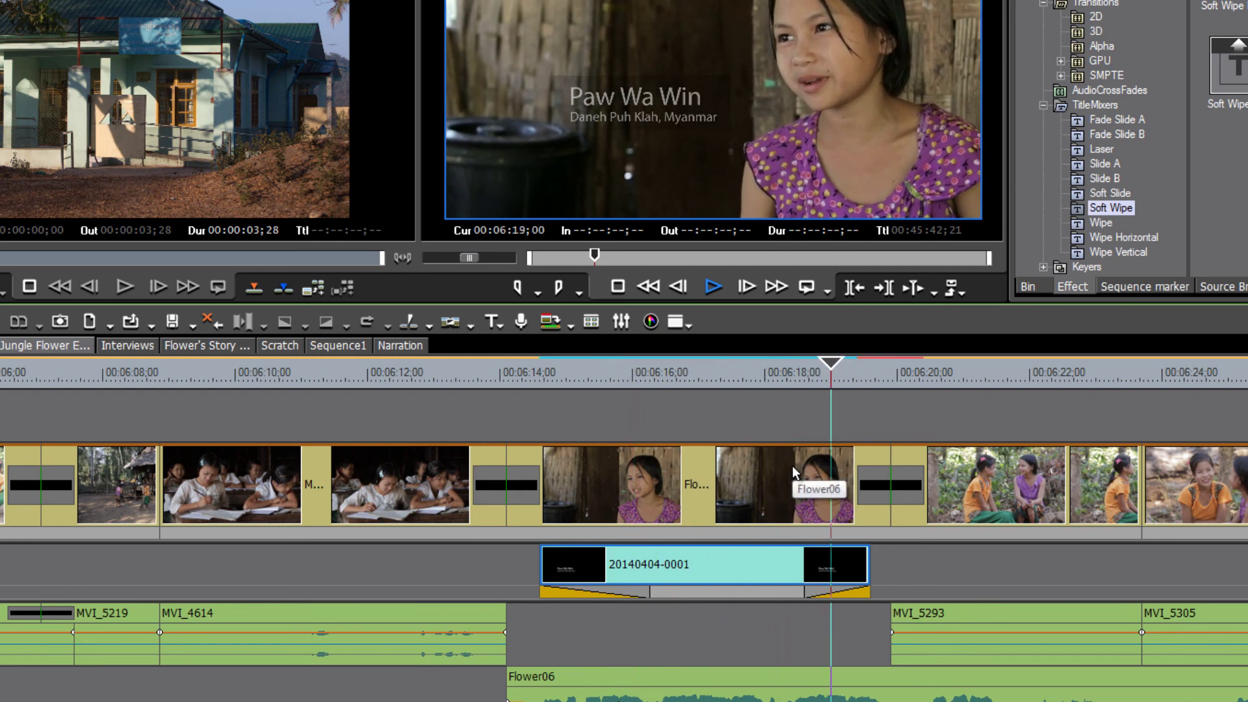
pyautogui.press('space')
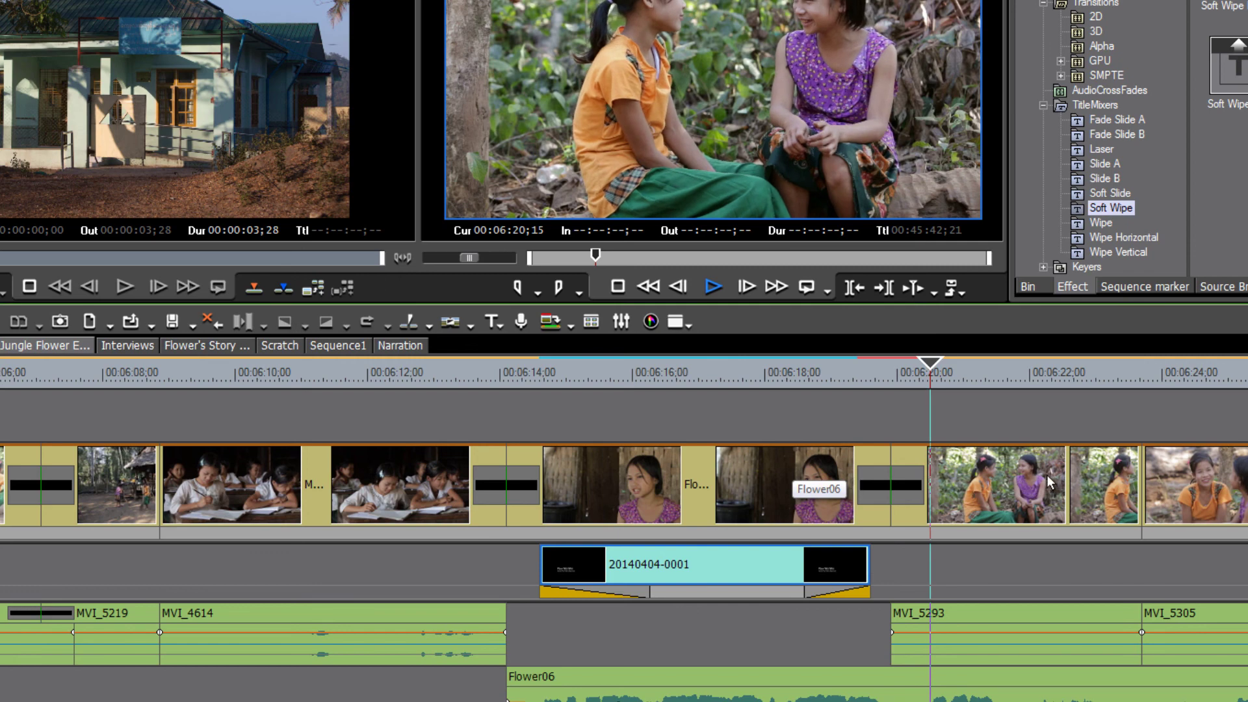
pyautogui.moveTo(942, 366); pyautogui.dragTo(829, 399)
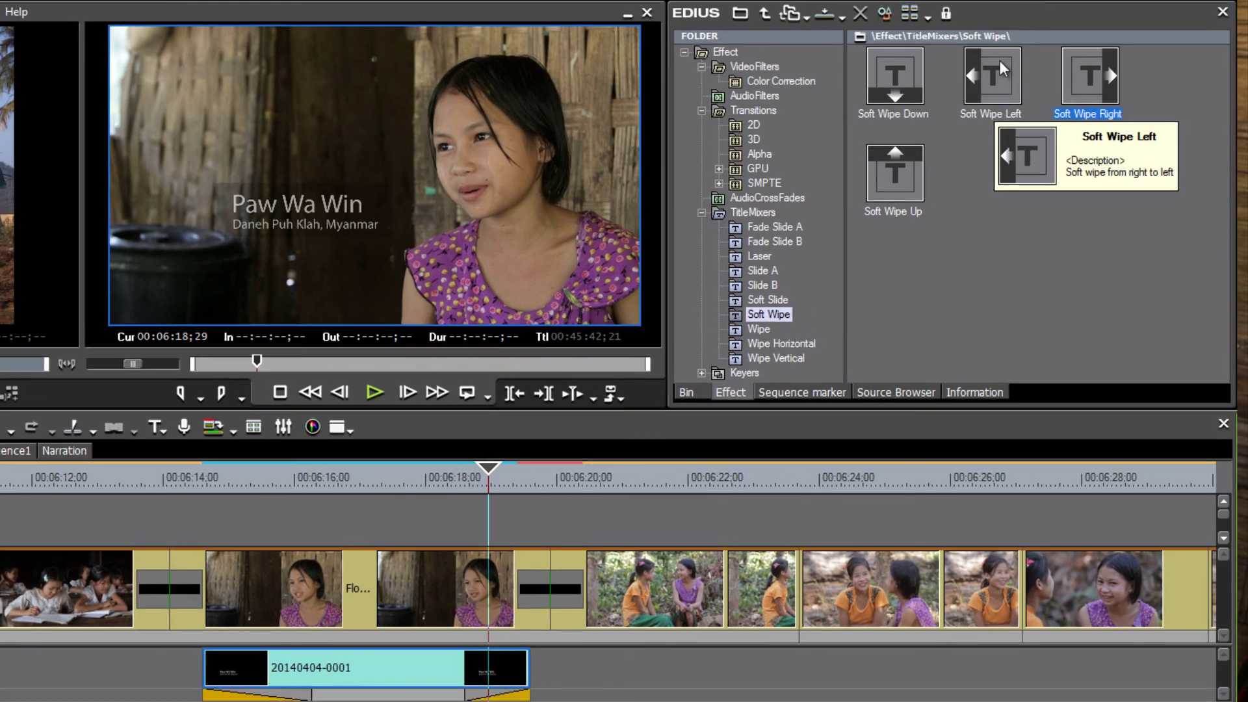
pyautogui.moveTo(1000, 65); pyautogui.dragTo(515, 697)
pyautogui.moveTo(584, 633); pyautogui.dragTo(582, 636)
pyautogui.press('space')
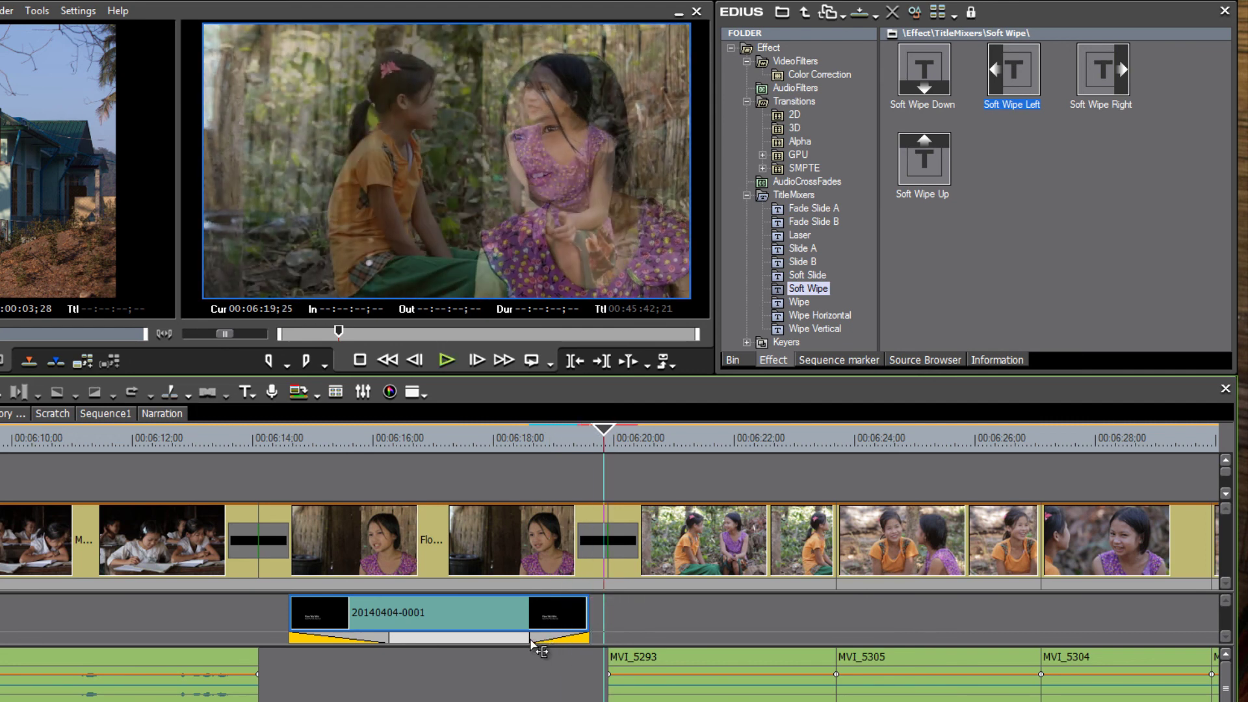
pyautogui.moveTo(529, 640); pyautogui.dragTo(502, 640)
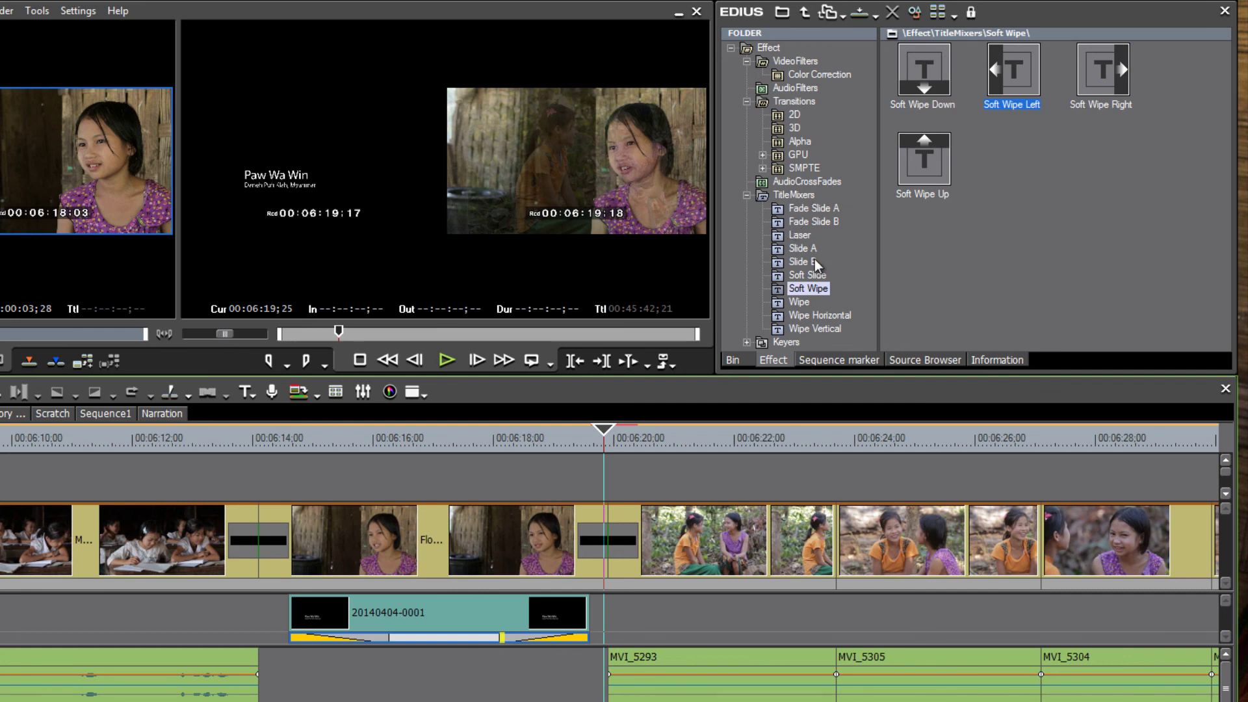
pyautogui.moveTo(611, 429); pyautogui.dragTo(515, 513)
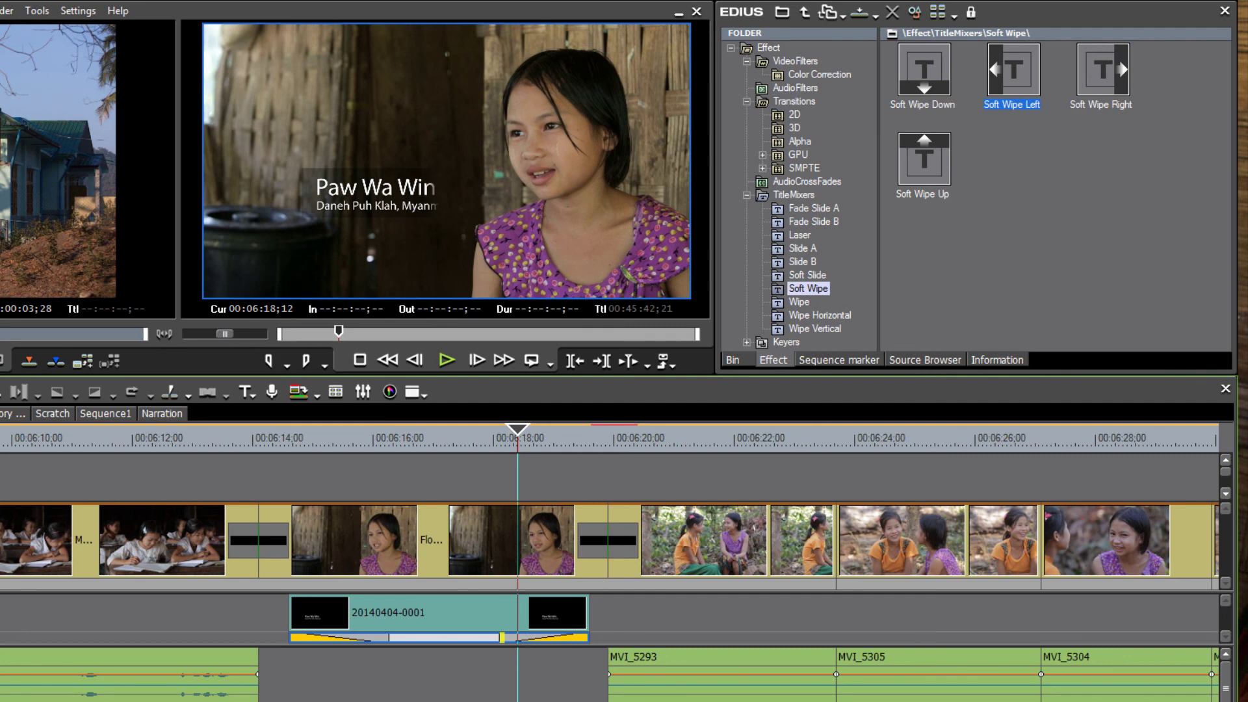
pyautogui.click(301, 442)
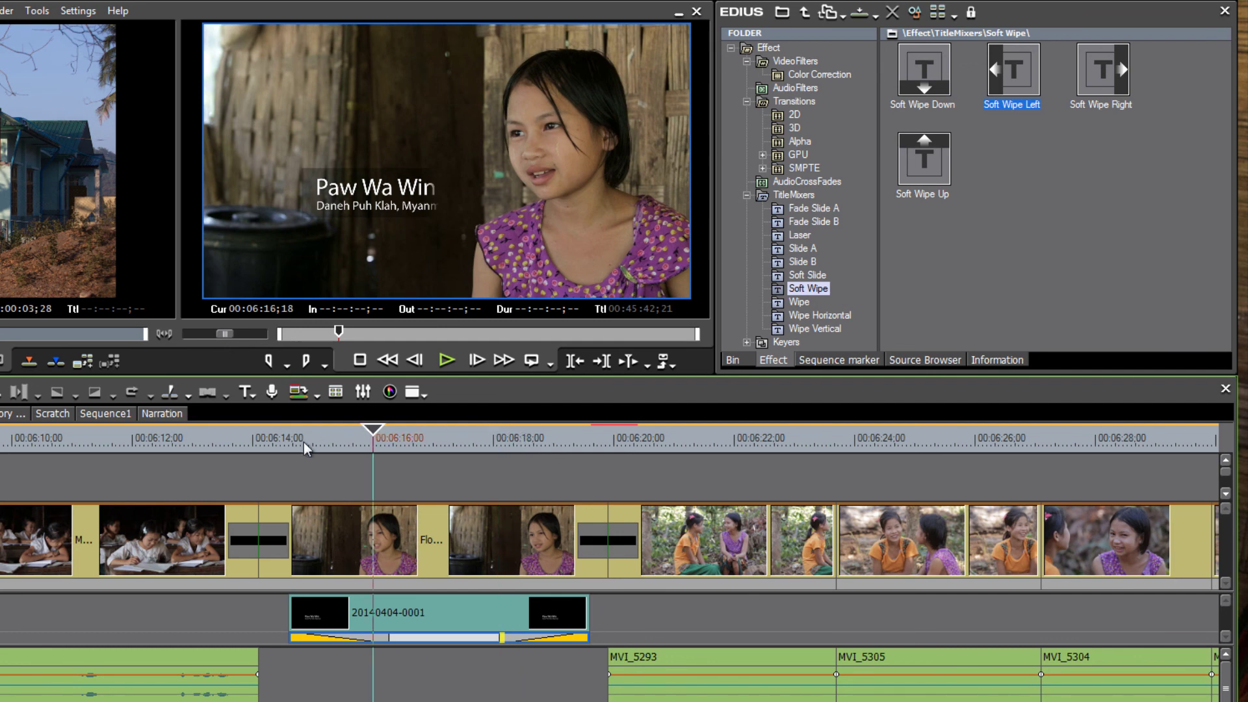
pyautogui.click(338, 440)
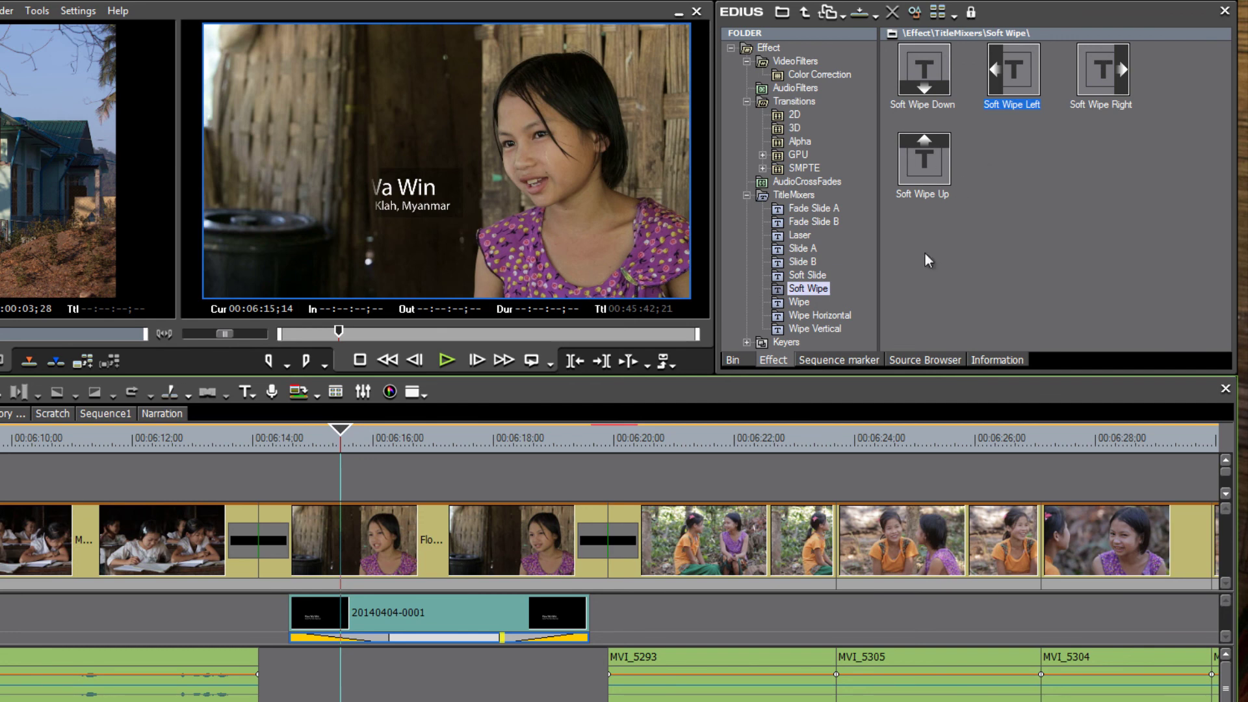
# Place the Paws title from Graphics above the interview video near 00:06:23;01 and play it.
pyautogui.click(731, 359)
pyautogui.moveTo(985, 298); pyautogui.dragTo(478, 483)
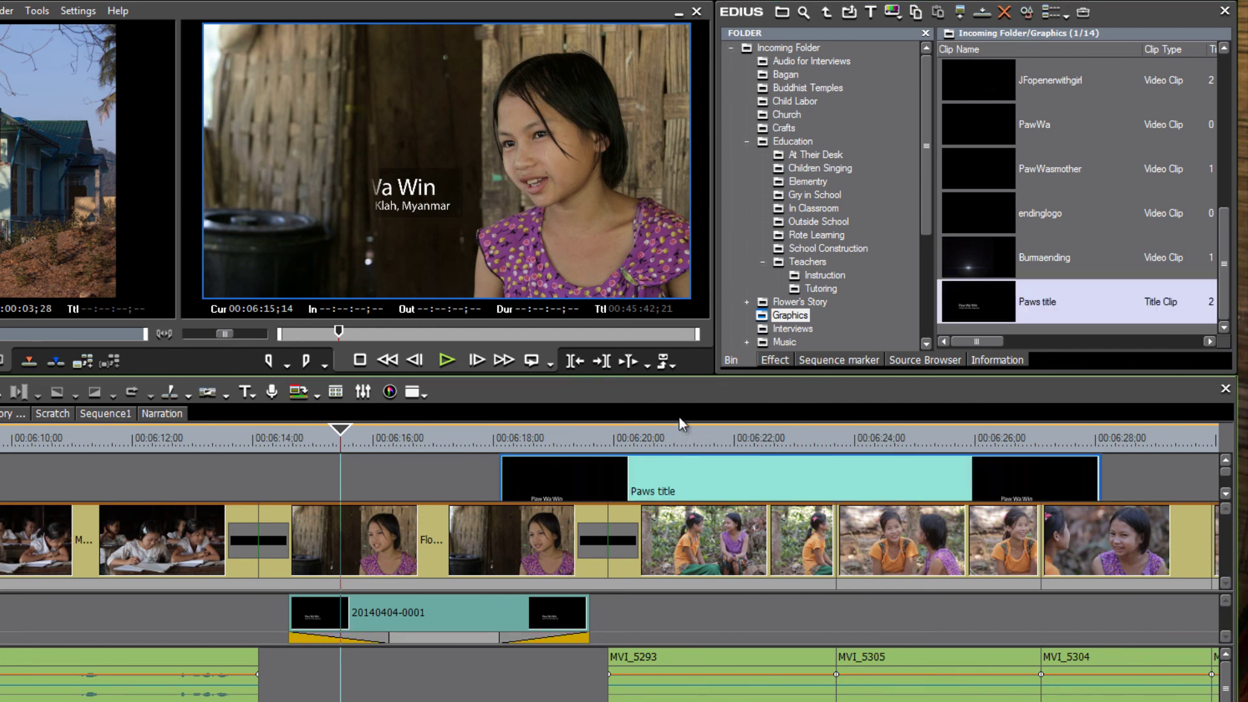
pyautogui.moveTo(680, 434); pyautogui.dragTo(797, 438)
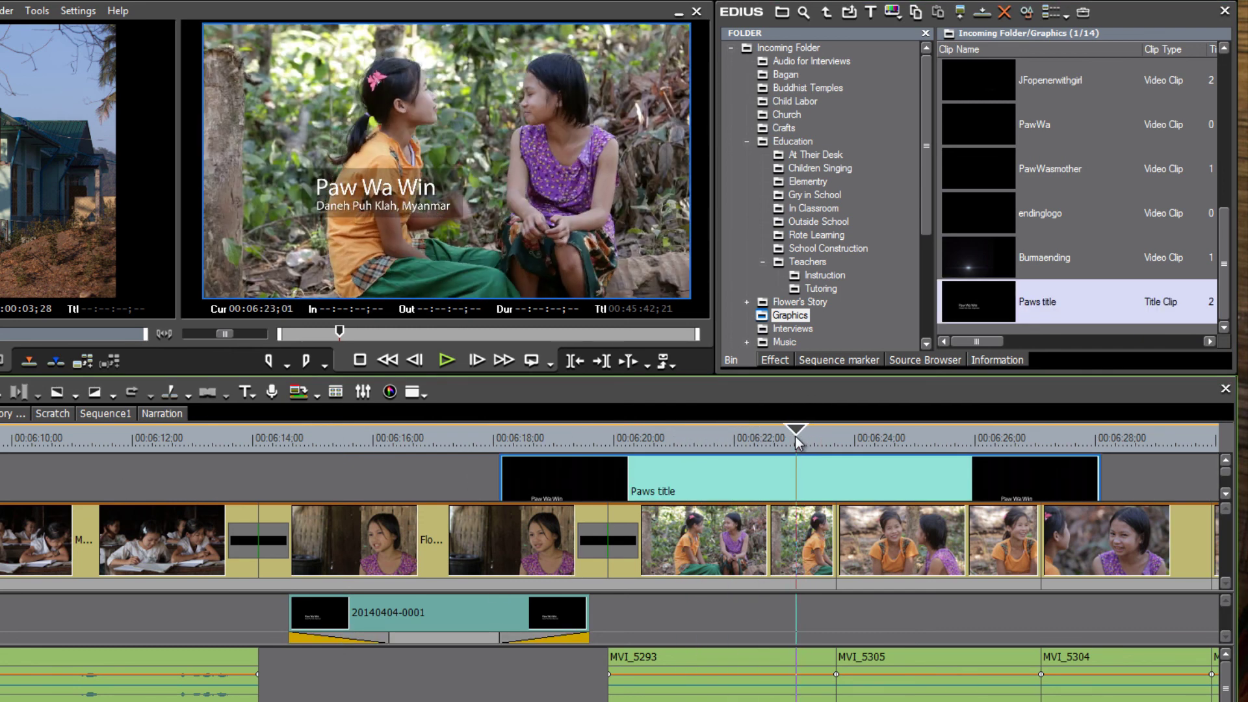
pyautogui.press('space')
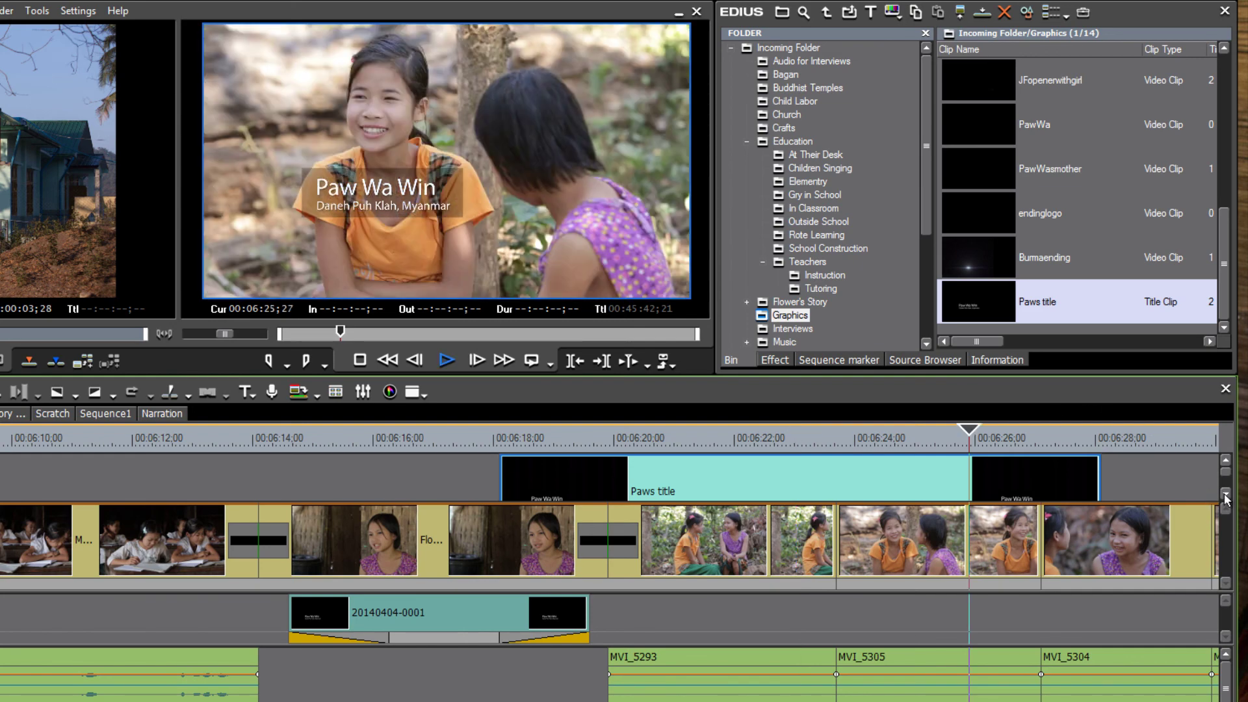
pyautogui.press('space')
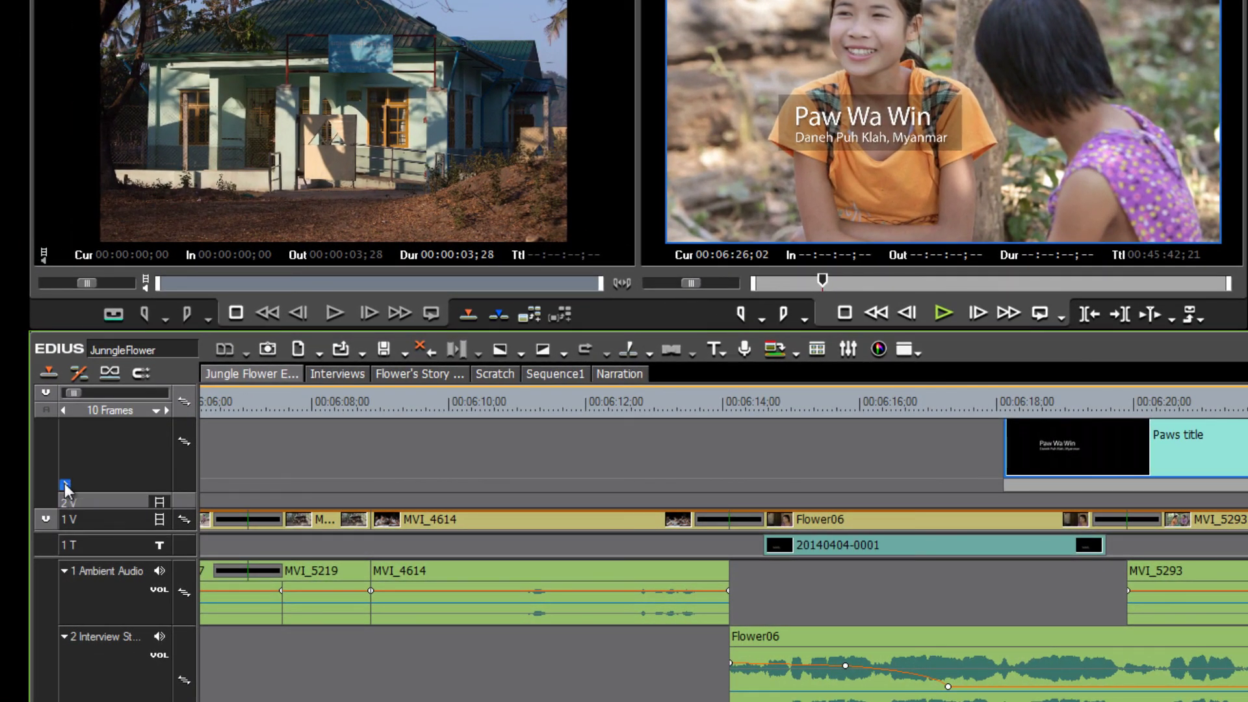
# Add opacity keyframes pulling the Paws title's start and end to 0% for a fade-in and fade-out.
pyautogui.click(65, 485)
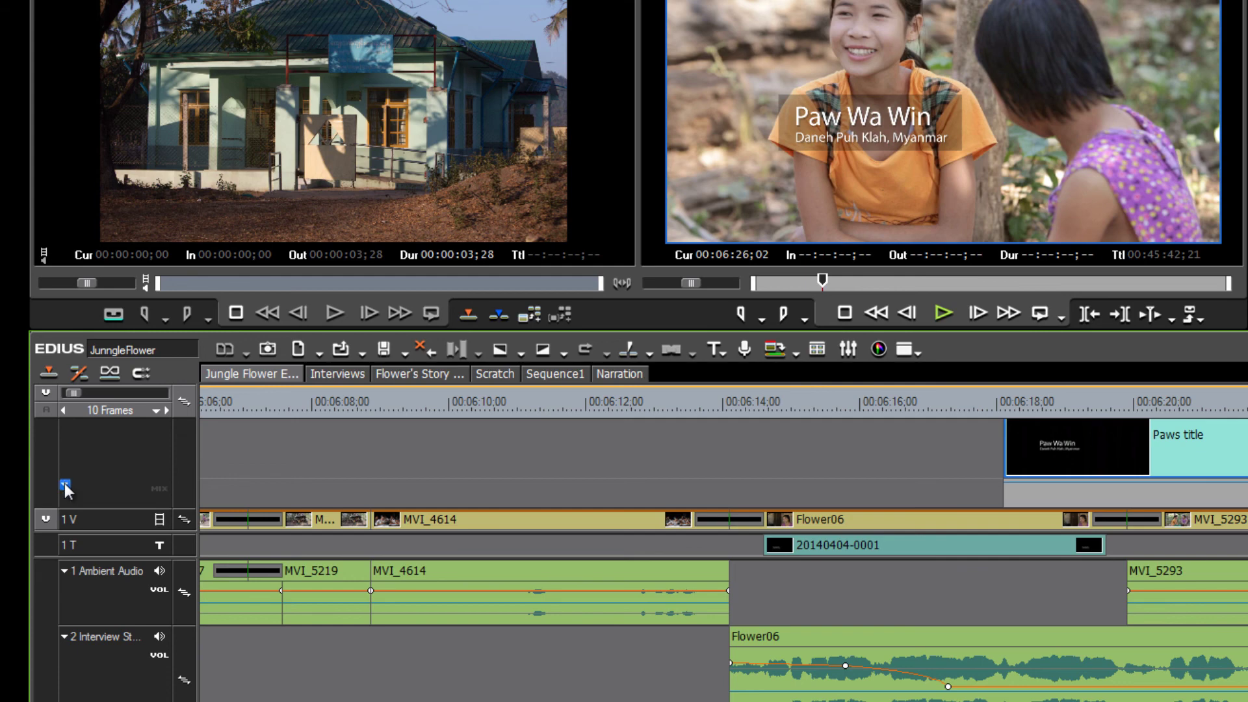
pyautogui.click(158, 494)
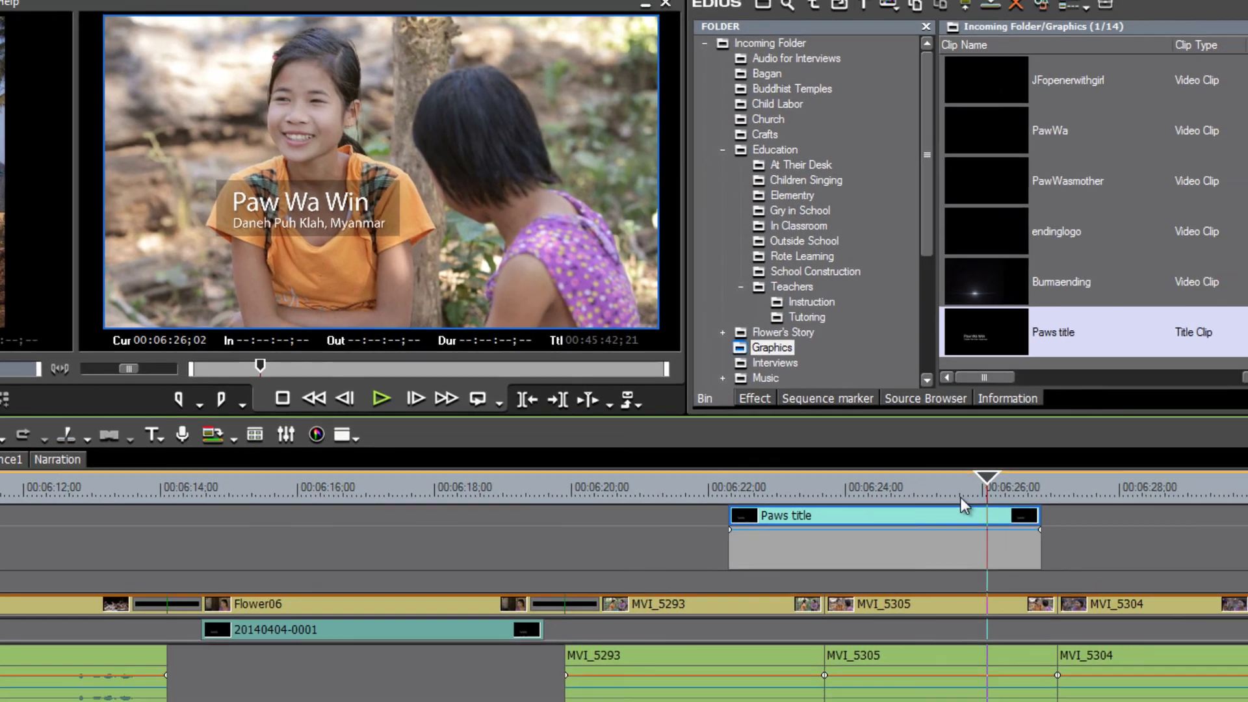
pyautogui.click(898, 496)
pyautogui.click(904, 541)
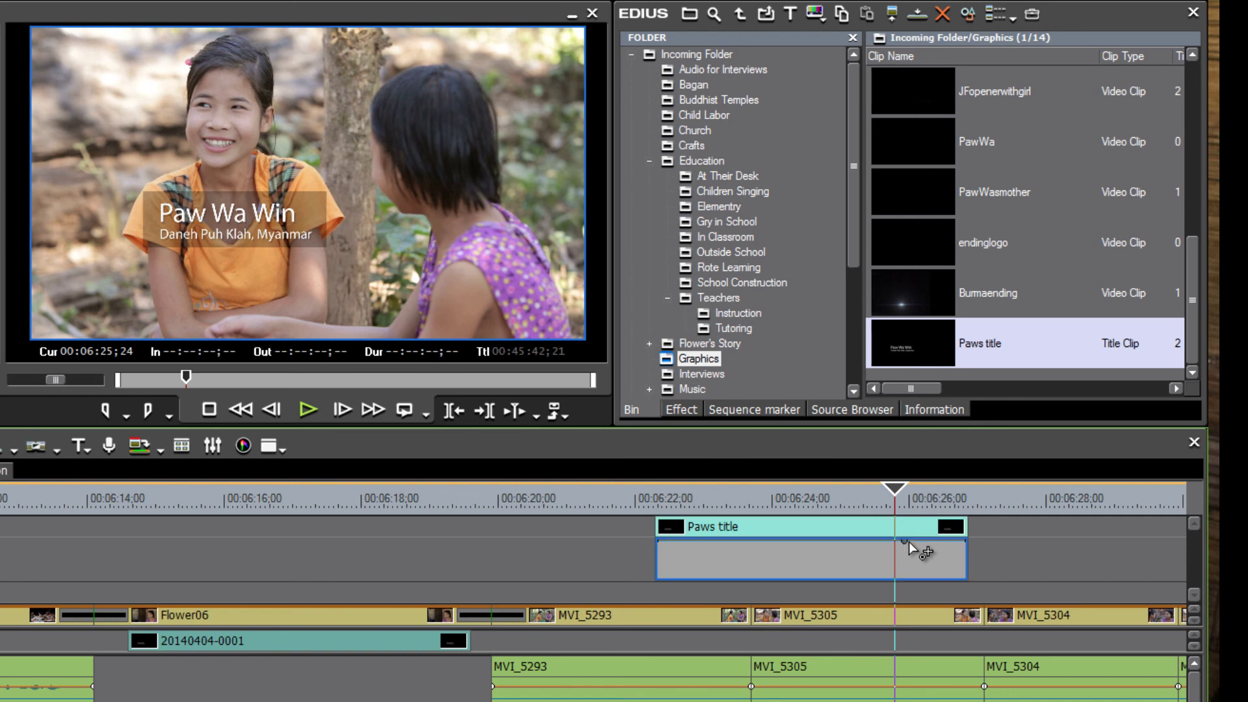
pyautogui.moveTo(966, 542); pyautogui.dragTo(966, 581)
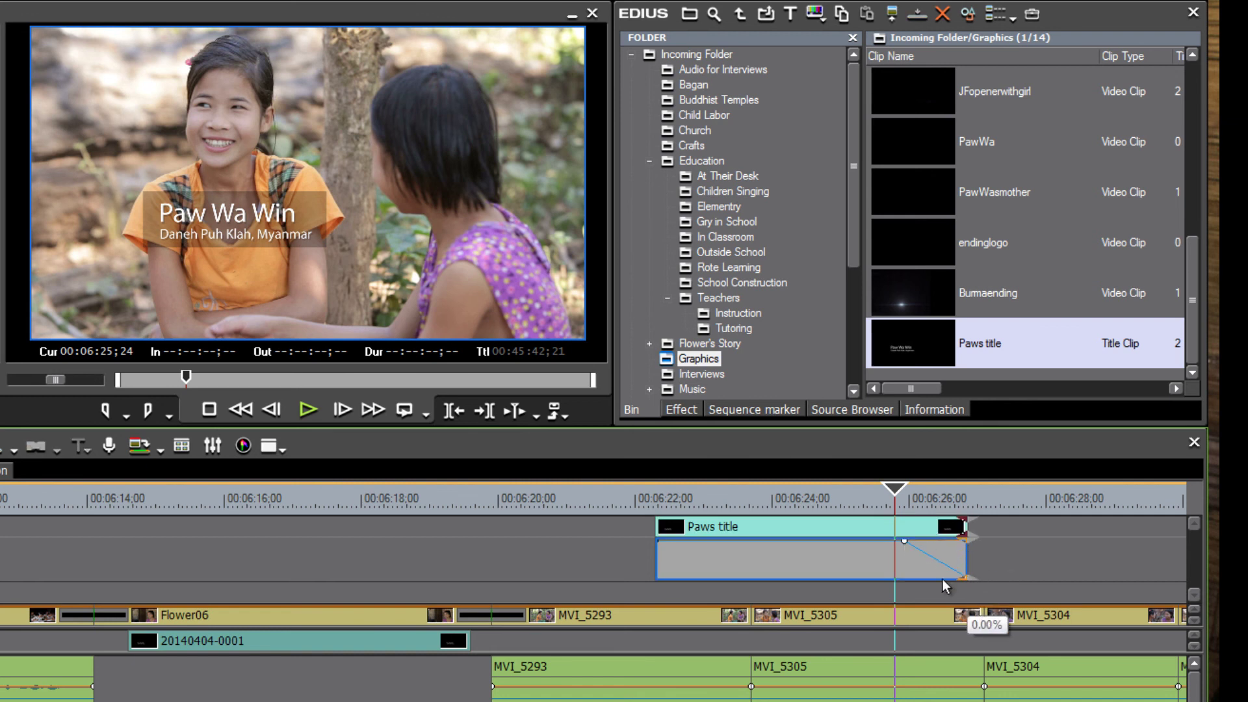
pyautogui.click(712, 541)
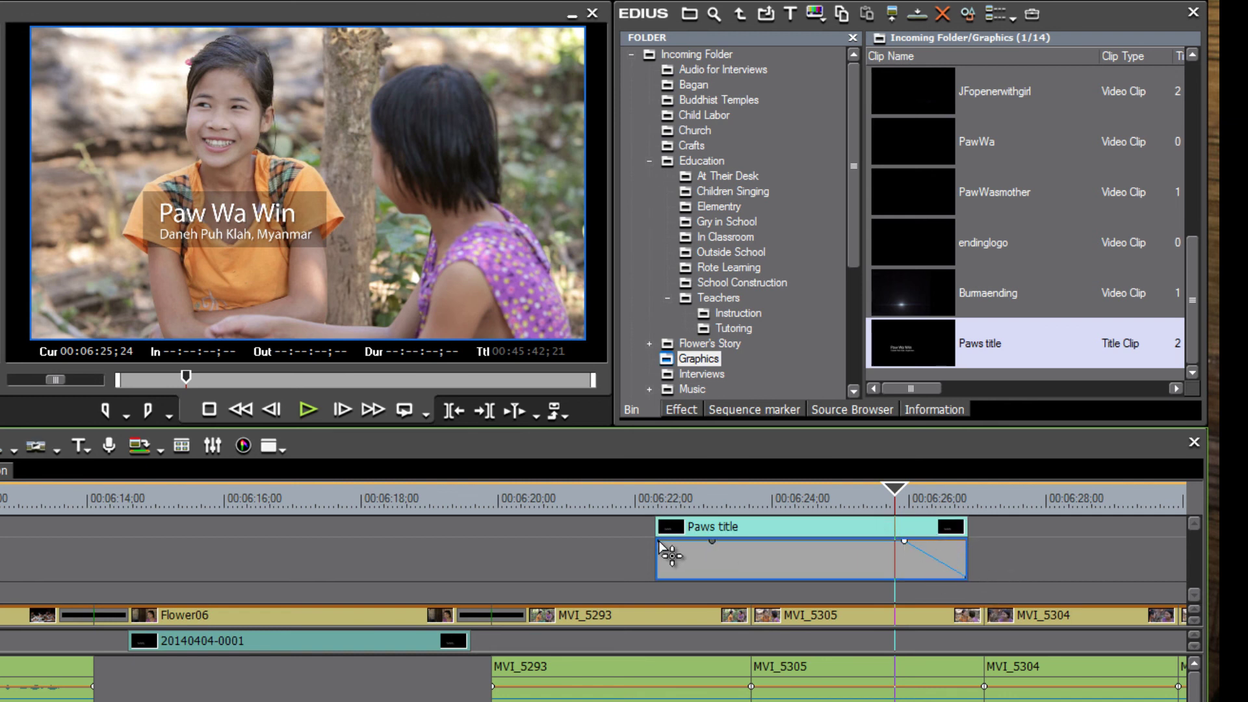
pyautogui.moveTo(658, 541); pyautogui.dragTo(660, 606)
pyautogui.moveTo(894, 489); pyautogui.dragTo(635, 515)
pyautogui.press('space')
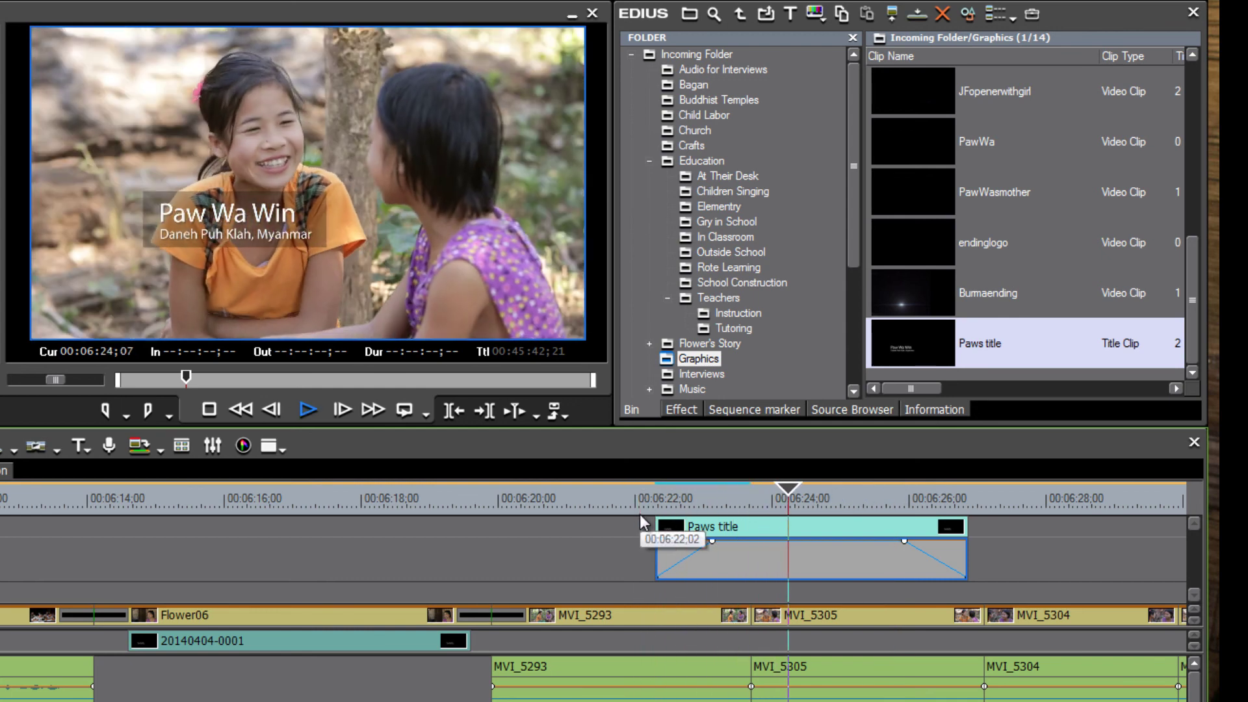
pyautogui.press('space')
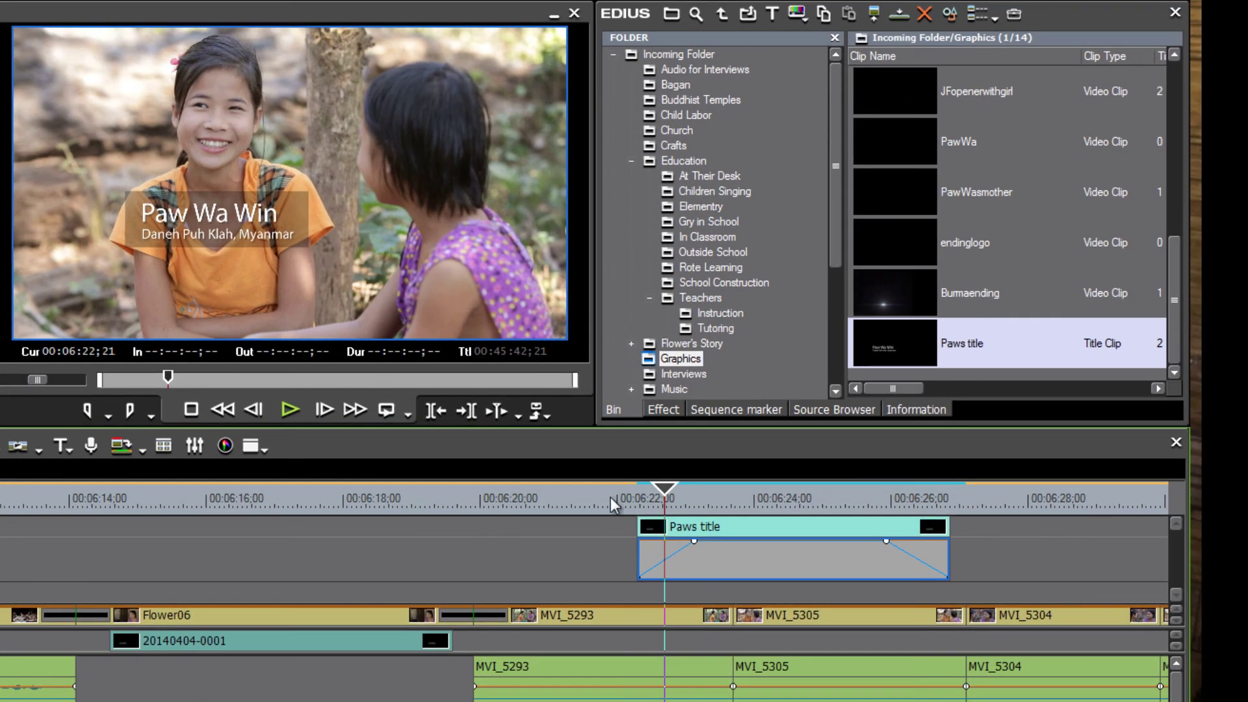
# Lengthen the Paws title's fade-in and move near its end to check the fade-out.
pyautogui.moveTo(614, 504); pyautogui.dragTo(637, 502)
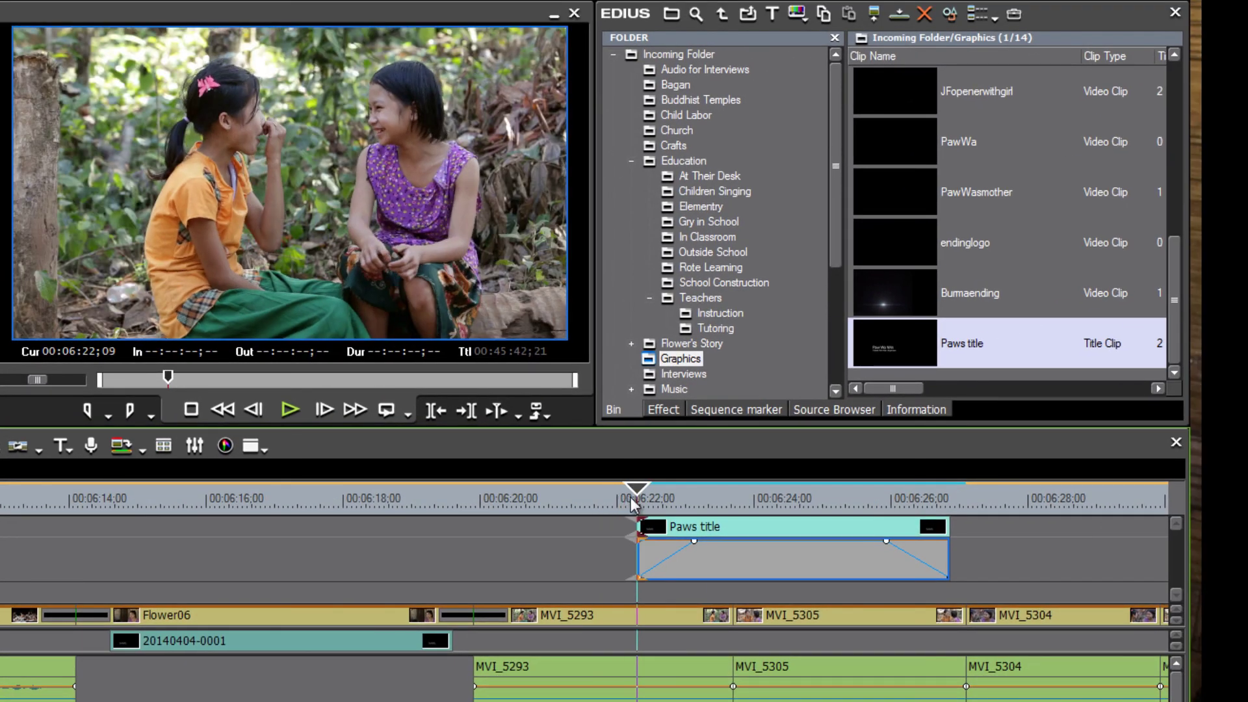
pyautogui.moveTo(696, 541); pyautogui.dragTo(708, 541)
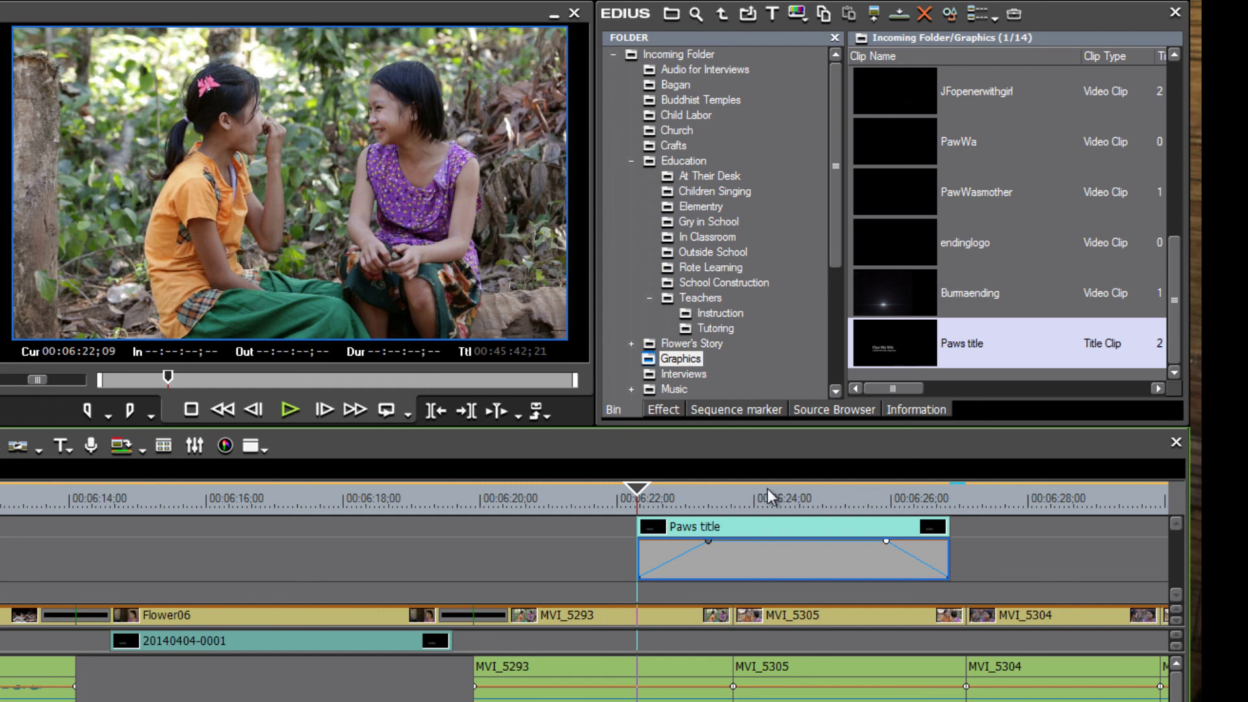
pyautogui.moveTo(735, 495); pyautogui.dragTo(919, 494)
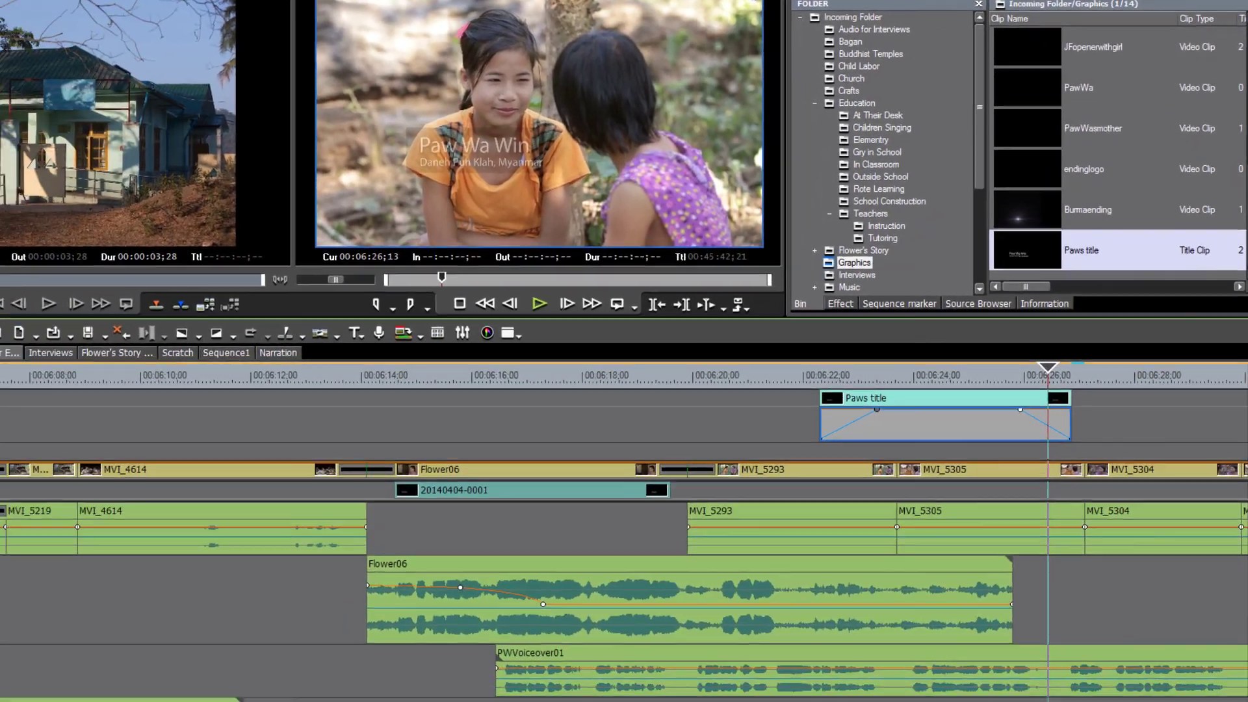